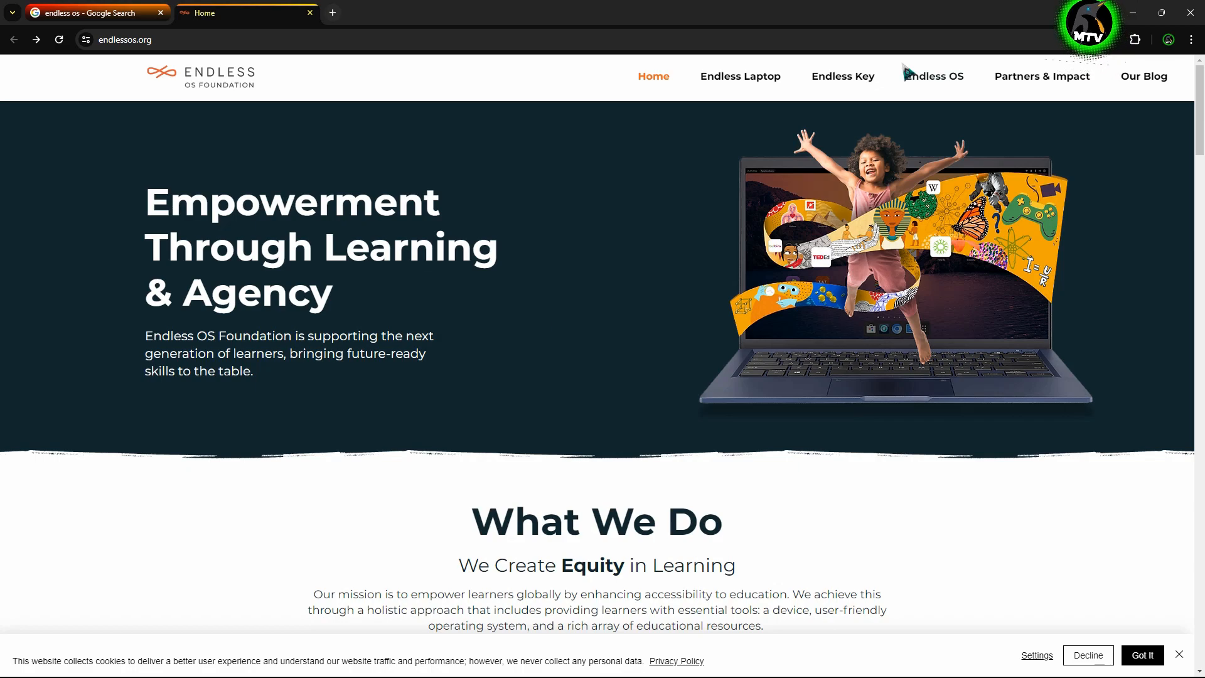
- Open the Endless OS product page on endlessos.org and read its Cost-free section
{"action": "left_click", "coordinate": [942, 87]}
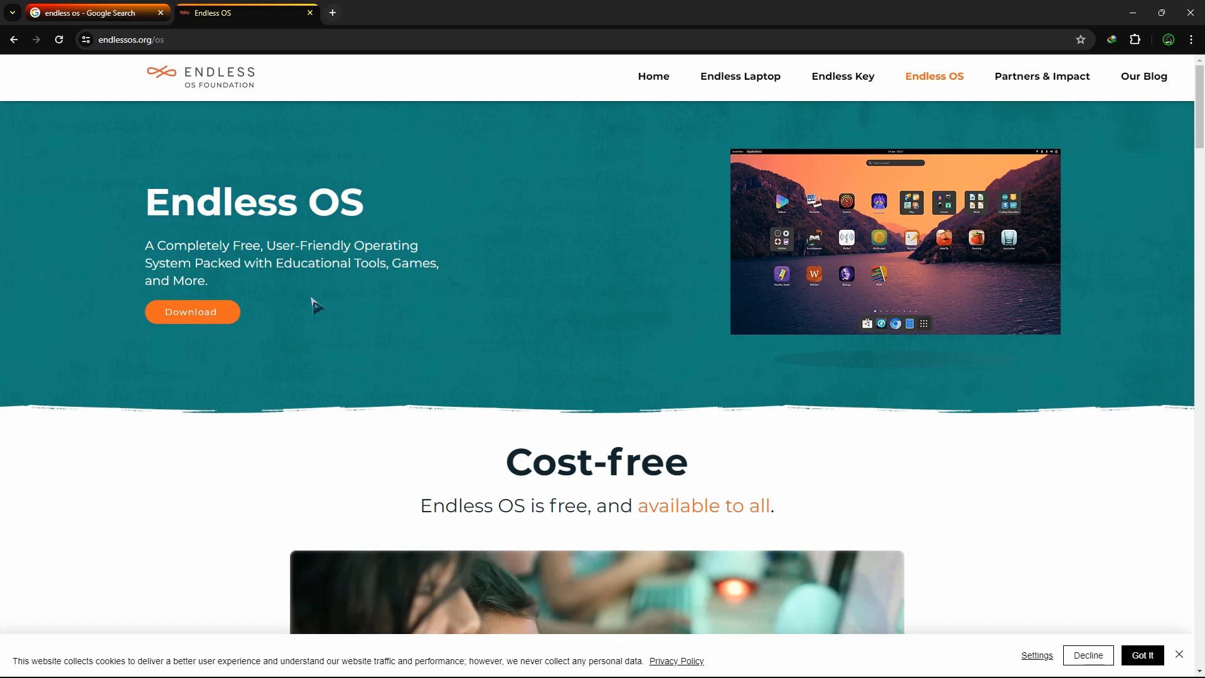
{"action": "left_click", "coordinate": [200, 310]}
{"action": "scroll", "coordinate": [553, 308], "scroll_direction": "down", "scroll_amount": 4}
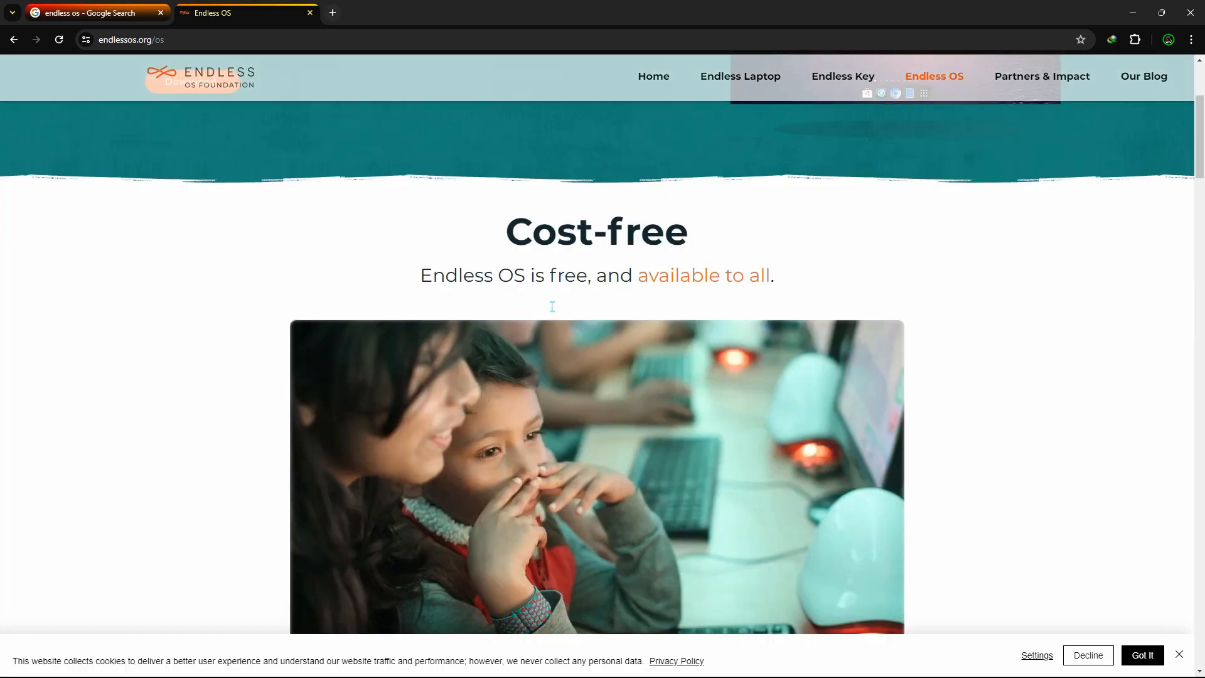
{"action": "left_click_drag", "start_coordinate": [500, 215], "coordinate": [832, 284]}
{"action": "left_click", "coordinate": [828, 280]}
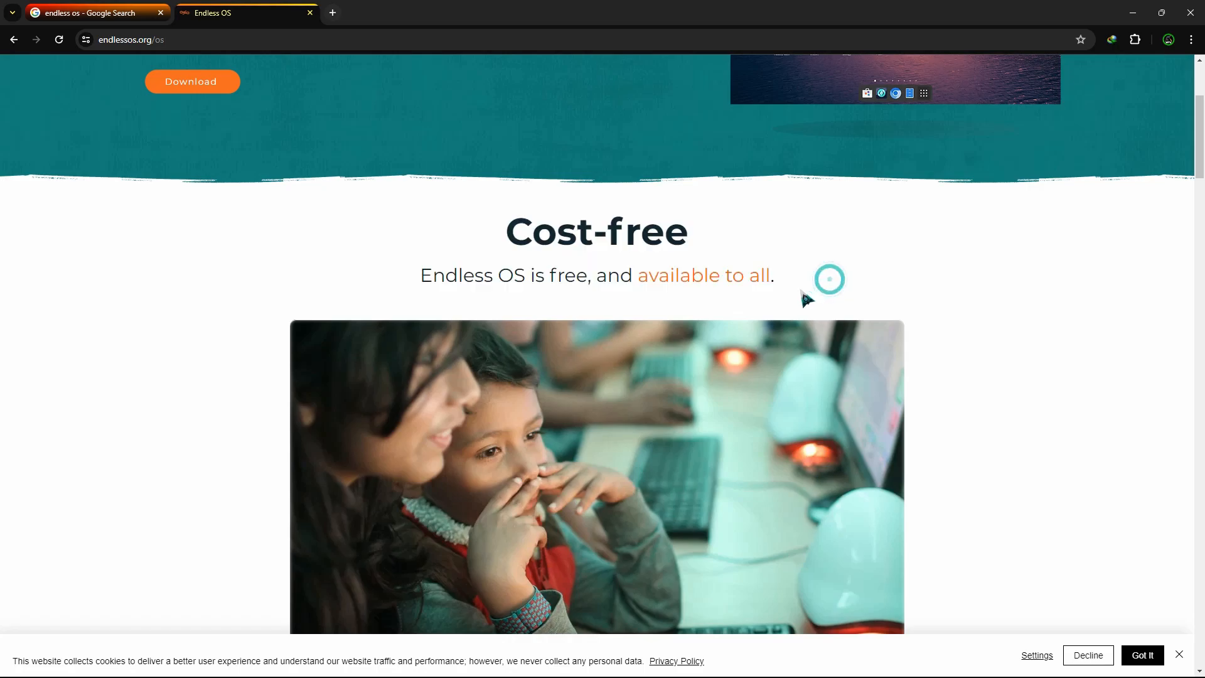
{"action": "scroll", "coordinate": [802, 294], "scroll_direction": "down", "scroll_amount": 18}
- Scroll through the remaining feature sections and go to the Endless OS download page
{"action": "scroll", "coordinate": [791, 290], "scroll_direction": "up", "scroll_amount": 8}
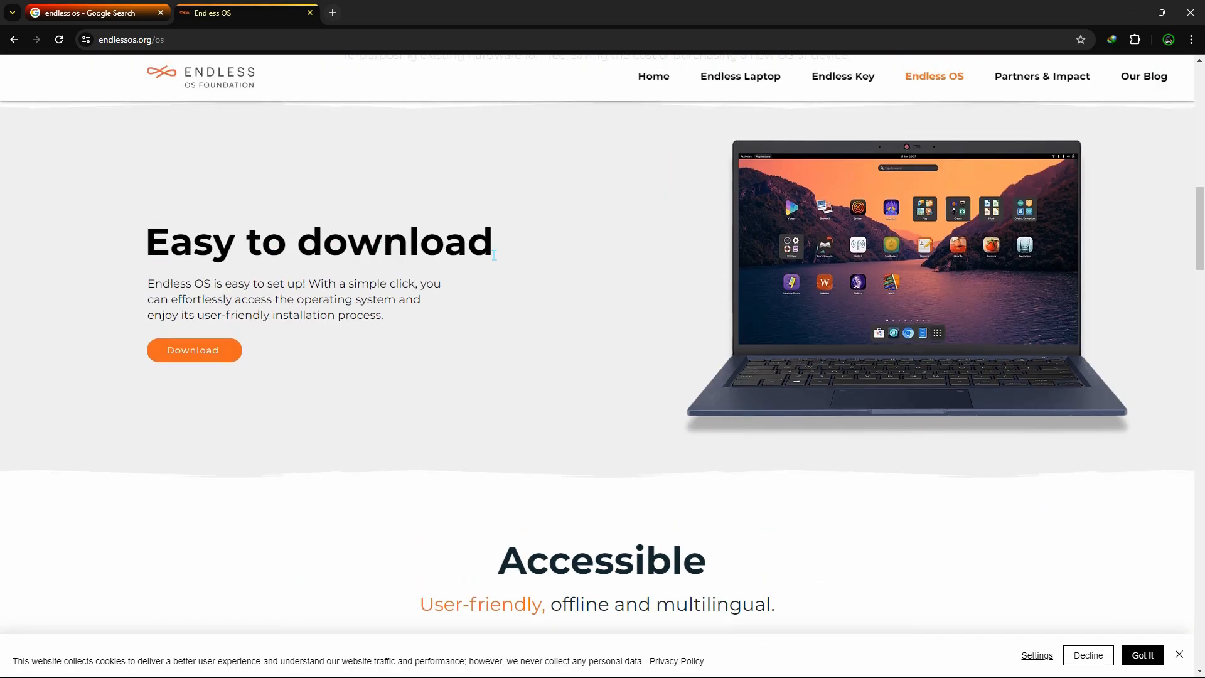
{"action": "scroll", "coordinate": [493, 254], "scroll_direction": "down", "scroll_amount": 20}
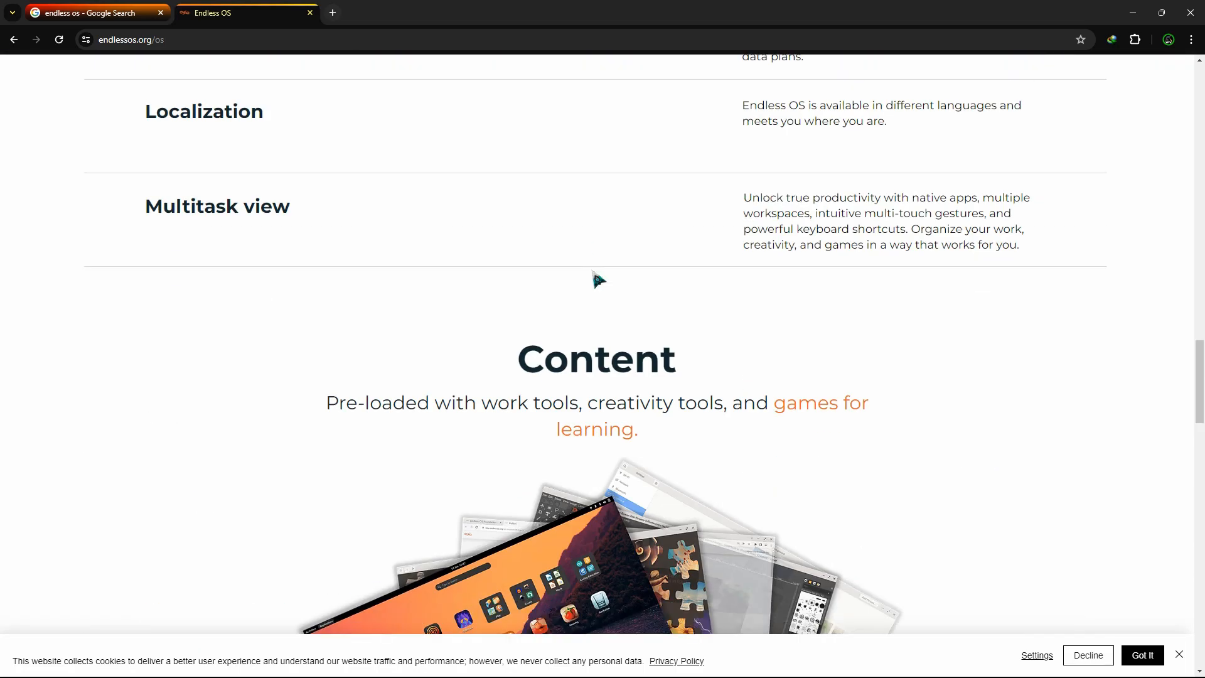
{"action": "scroll", "coordinate": [658, 366], "scroll_direction": "down", "scroll_amount": 7}
{"action": "scroll", "coordinate": [658, 365], "scroll_direction": "down", "scroll_amount": 10}
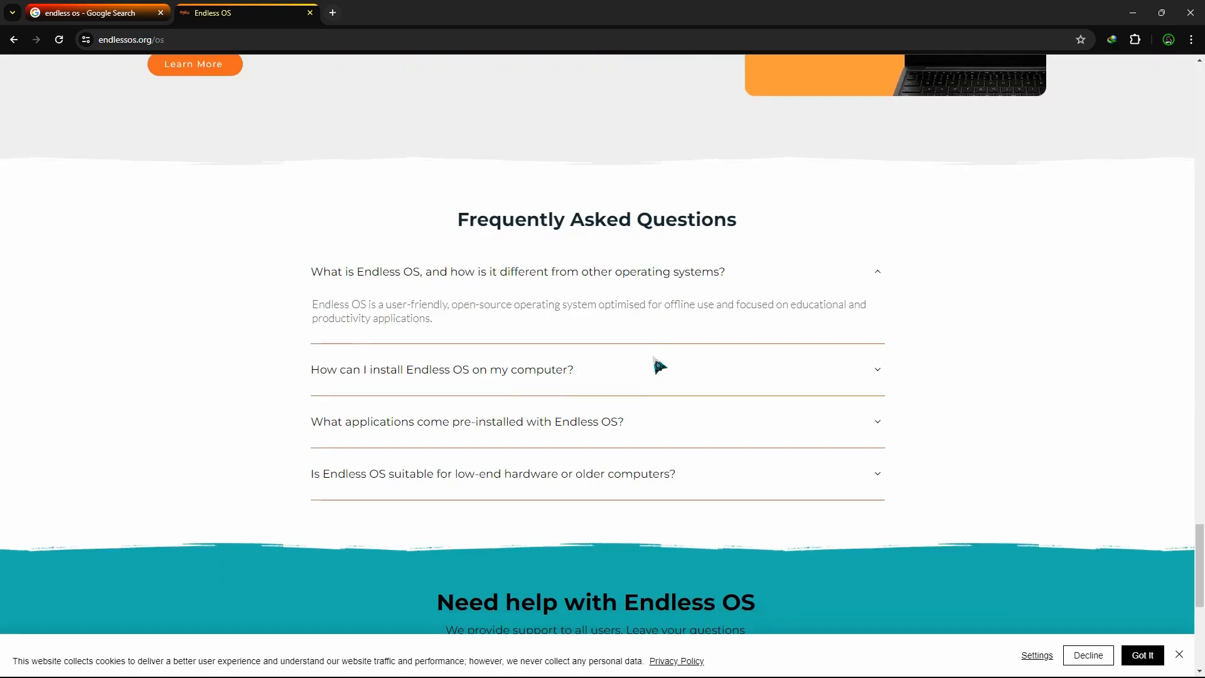
{"action": "scroll", "coordinate": [658, 365], "scroll_direction": "up", "scroll_amount": 20}
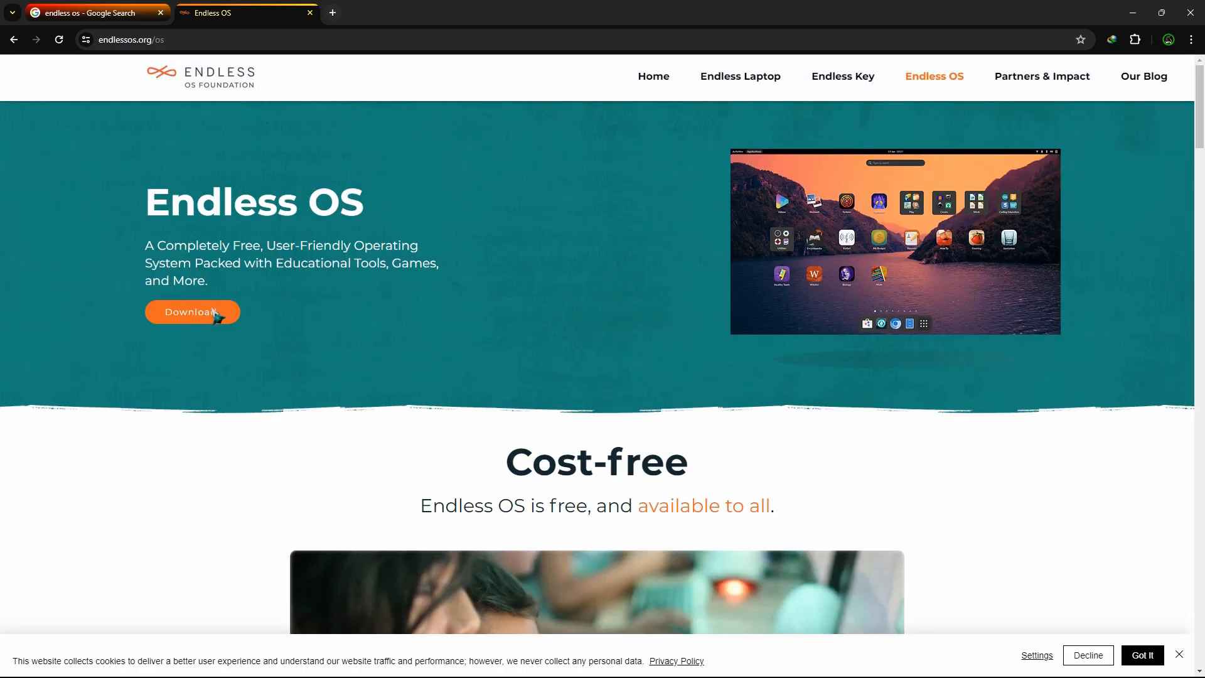
{"action": "left_click", "coordinate": [214, 314]}
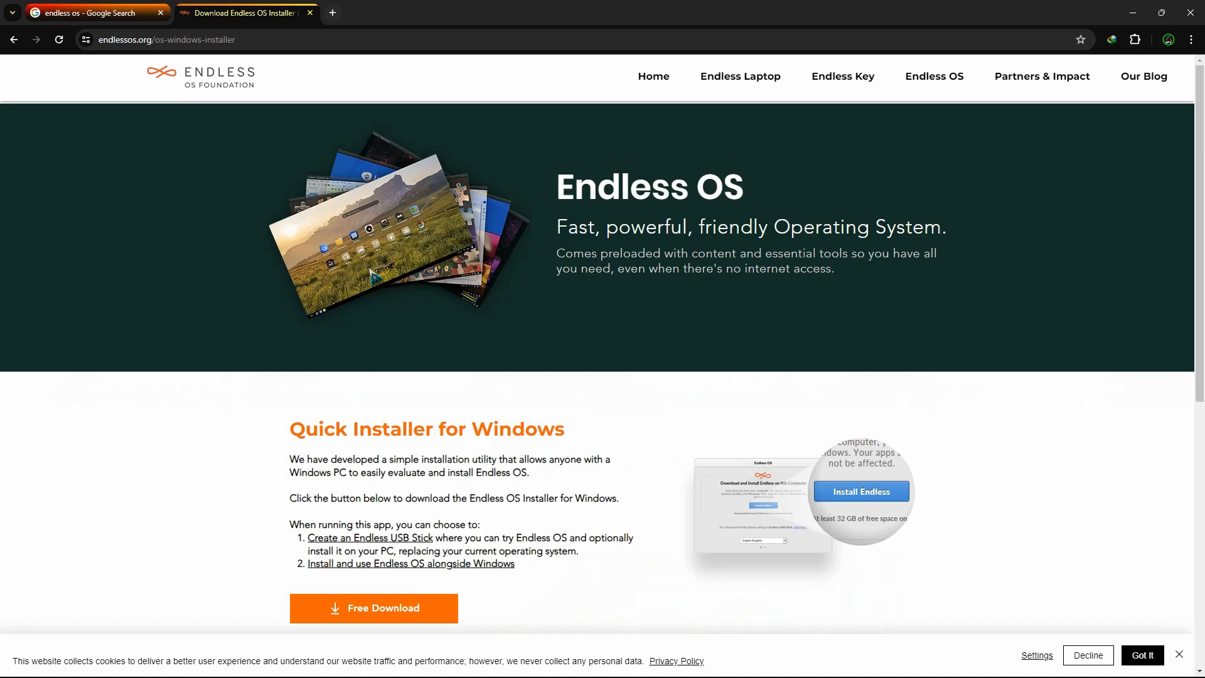
- Read the Quick Installer for Windows description on the download page
{"action": "scroll", "coordinate": [604, 250], "scroll_direction": "down", "scroll_amount": 3}
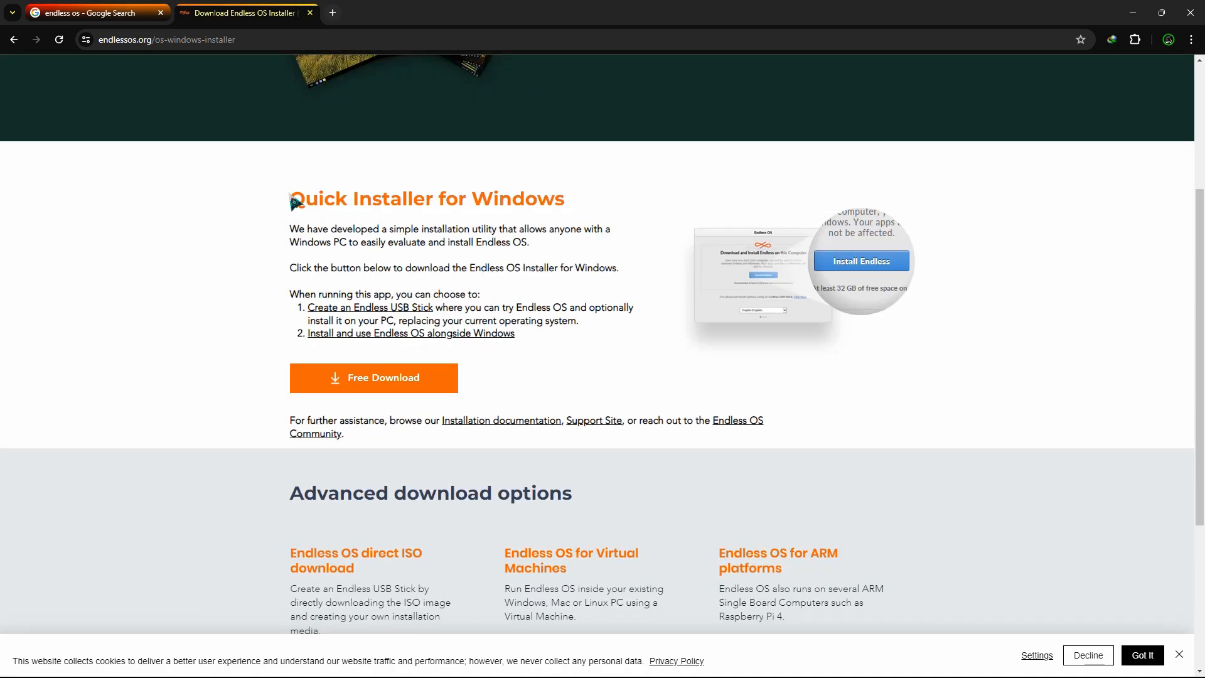
{"action": "left_click_drag", "start_coordinate": [294, 201], "coordinate": [569, 352]}
{"action": "left_click", "coordinate": [569, 352]}
{"action": "scroll", "coordinate": [595, 350], "scroll_direction": "down", "scroll_amount": 3}
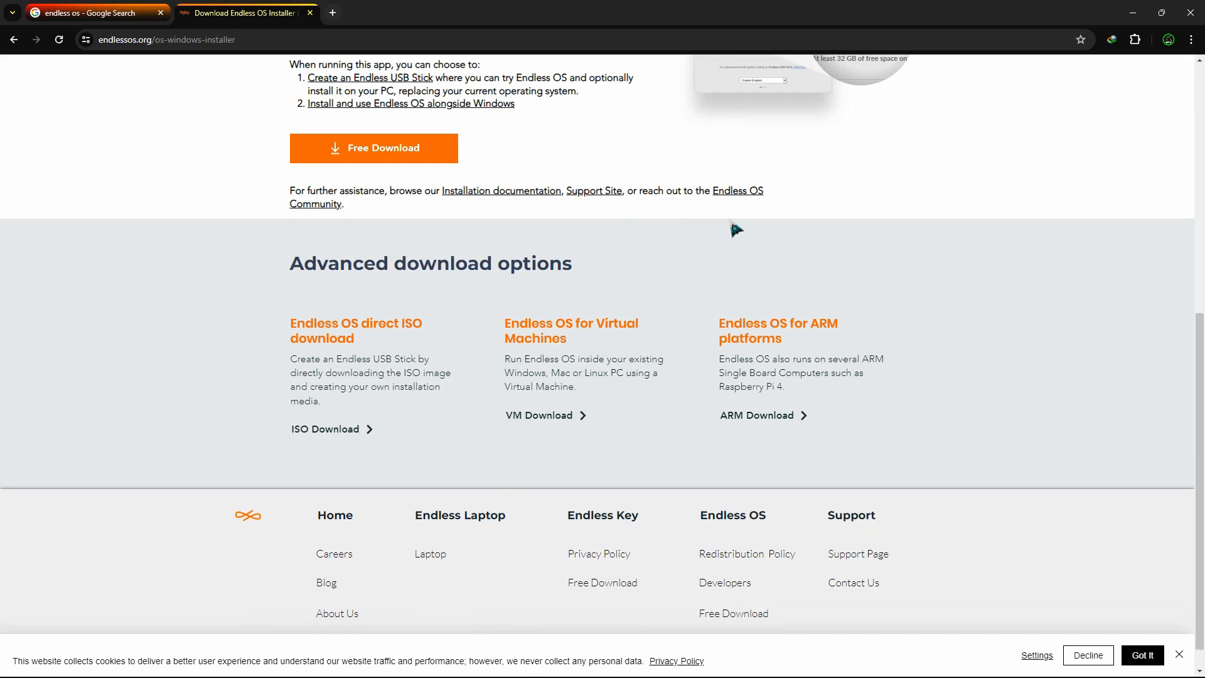
{"action": "scroll", "coordinate": [597, 261], "scroll_direction": "down", "scroll_amount": 1}
- Review the Advanced download options and follow the direct ISO Download option
{"action": "left_click_drag", "start_coordinate": [290, 238], "coordinate": [613, 255]}
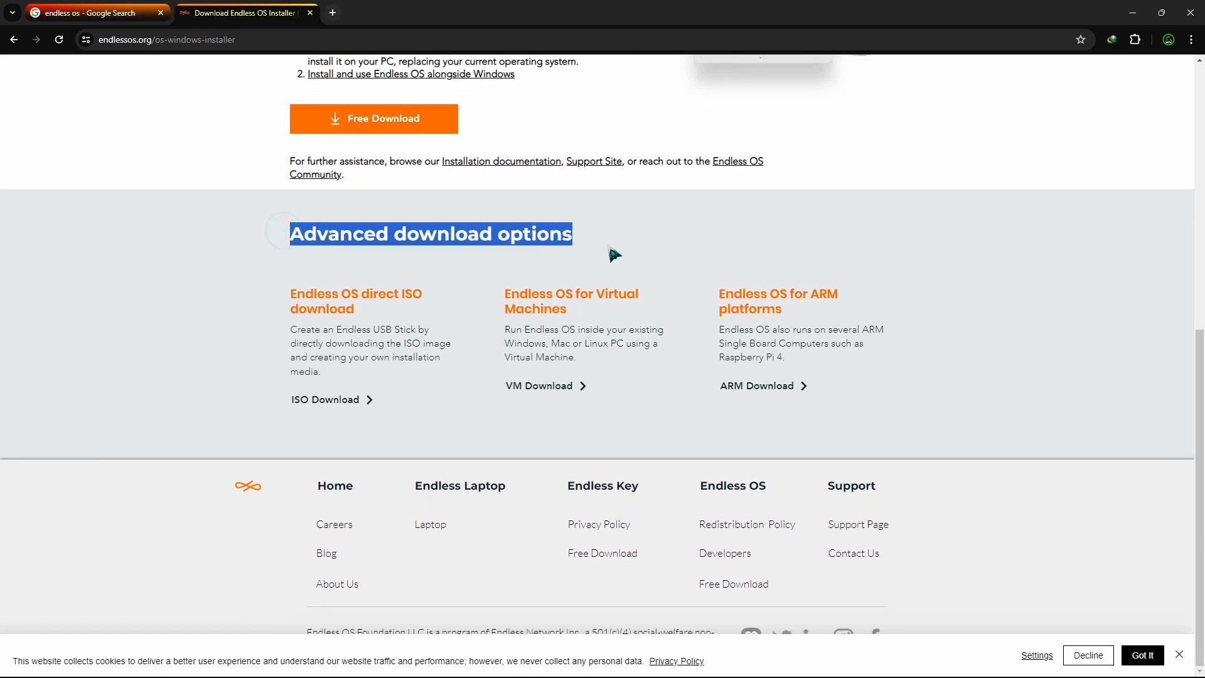
{"action": "left_click", "coordinate": [610, 250]}
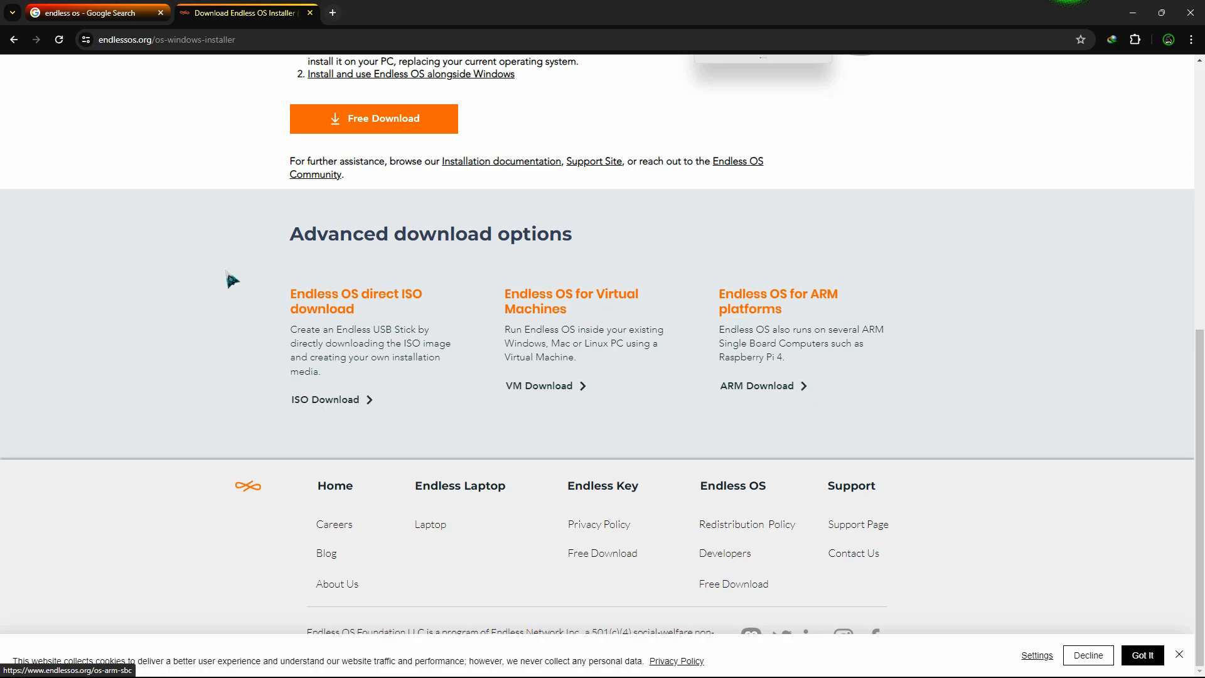
{"action": "left_click_drag", "start_coordinate": [276, 277], "coordinate": [389, 394]}
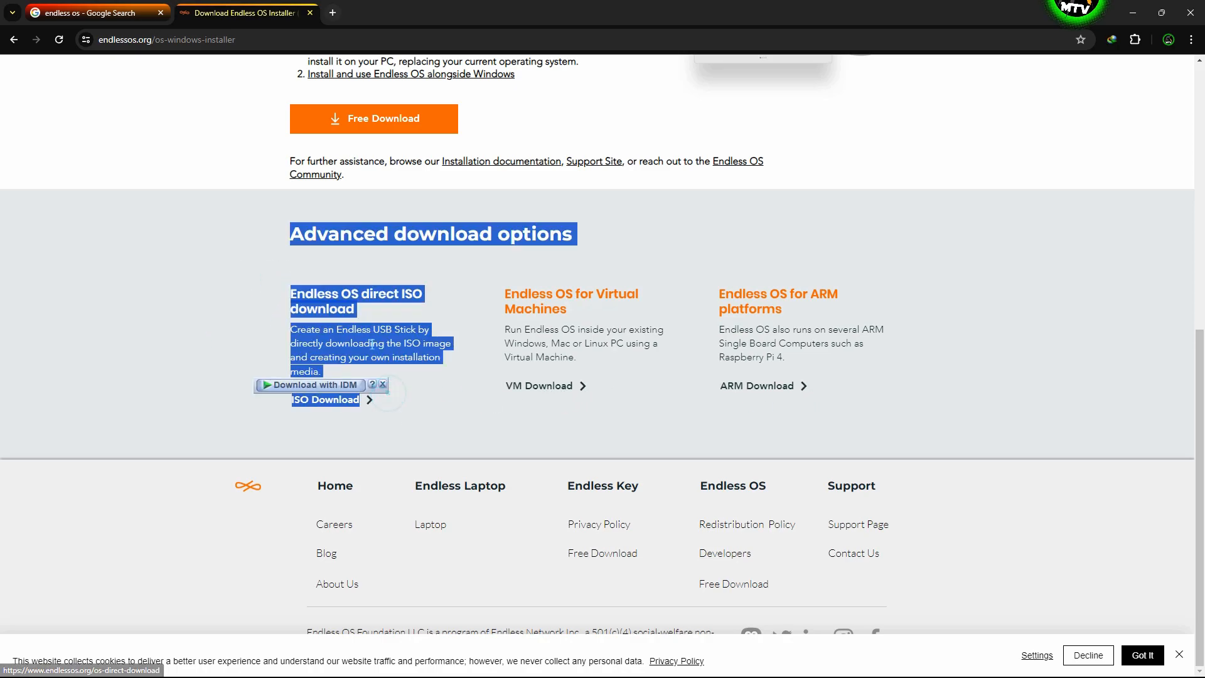
{"action": "left_click", "coordinate": [355, 324]}
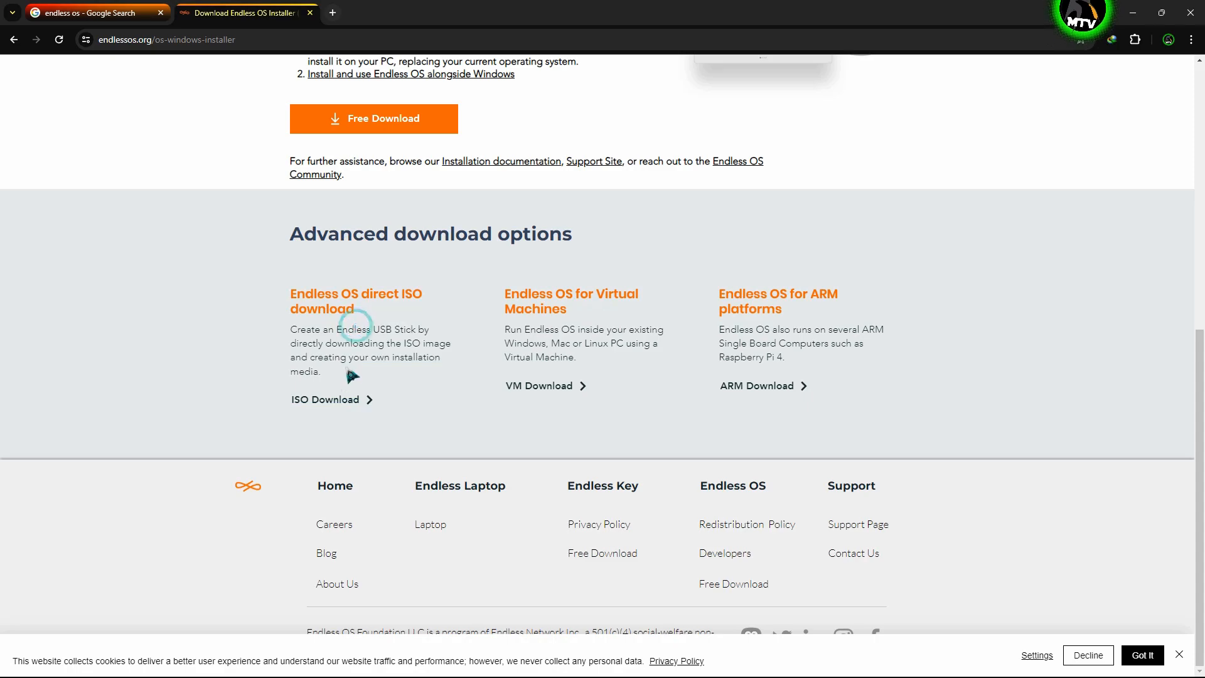
{"action": "left_click", "coordinate": [331, 399]}
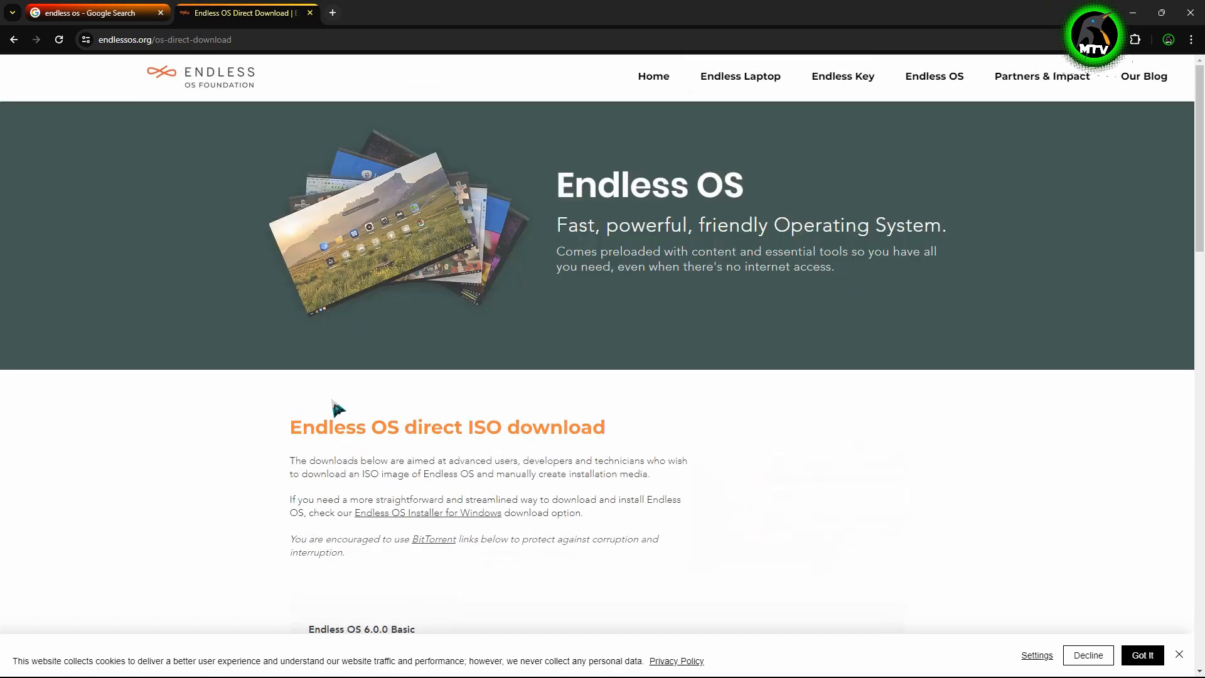
- Read the direct ISO download introduction and the Endless OS 6.0.0 Basic edition's size
{"action": "scroll", "coordinate": [569, 279], "scroll_direction": "down", "scroll_amount": 4}
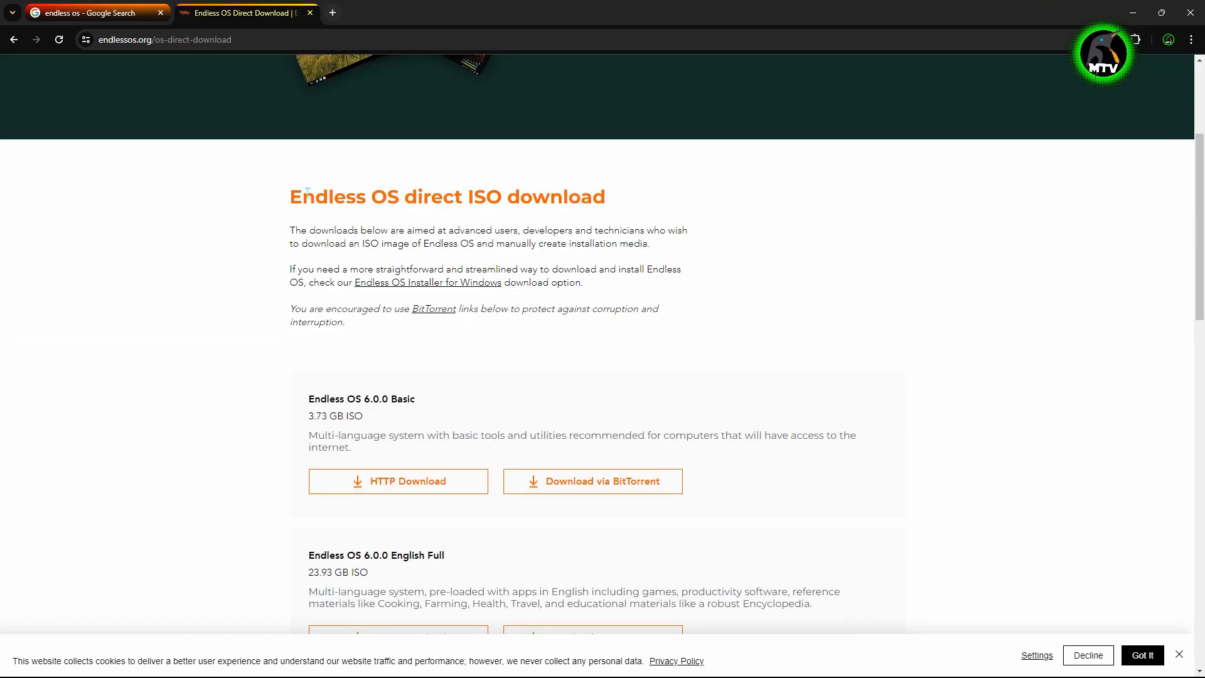
{"action": "left_click_drag", "start_coordinate": [290, 192], "coordinate": [646, 336]}
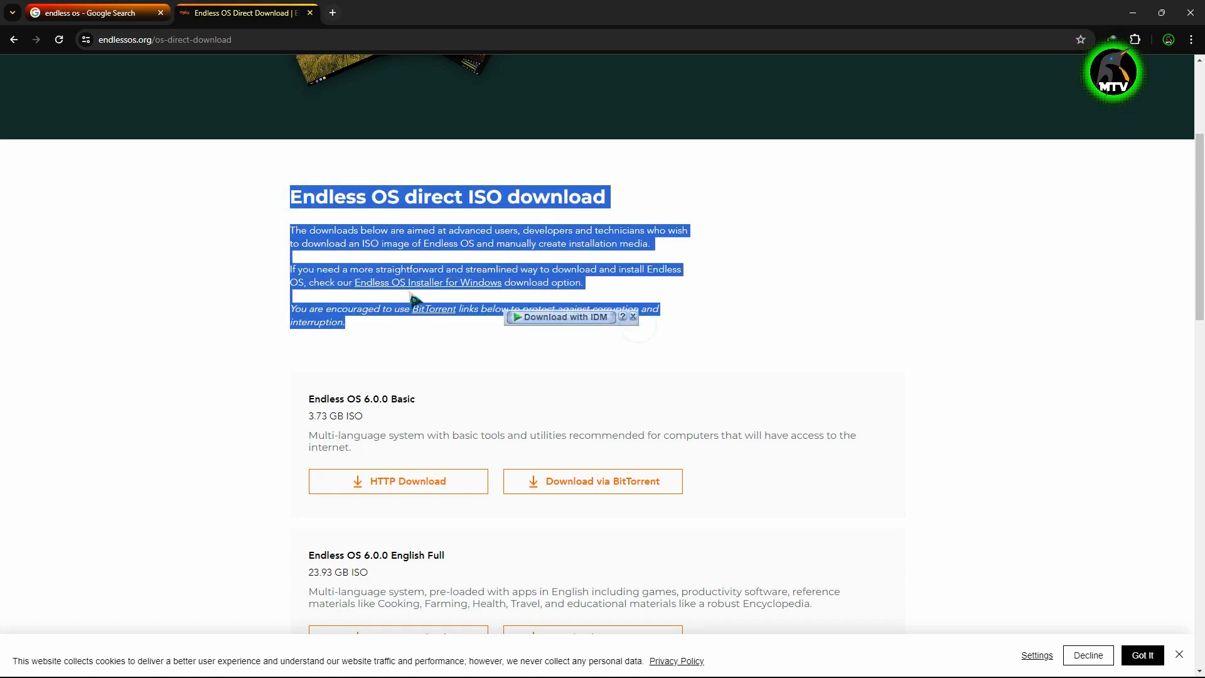
{"action": "left_click", "coordinate": [576, 266]}
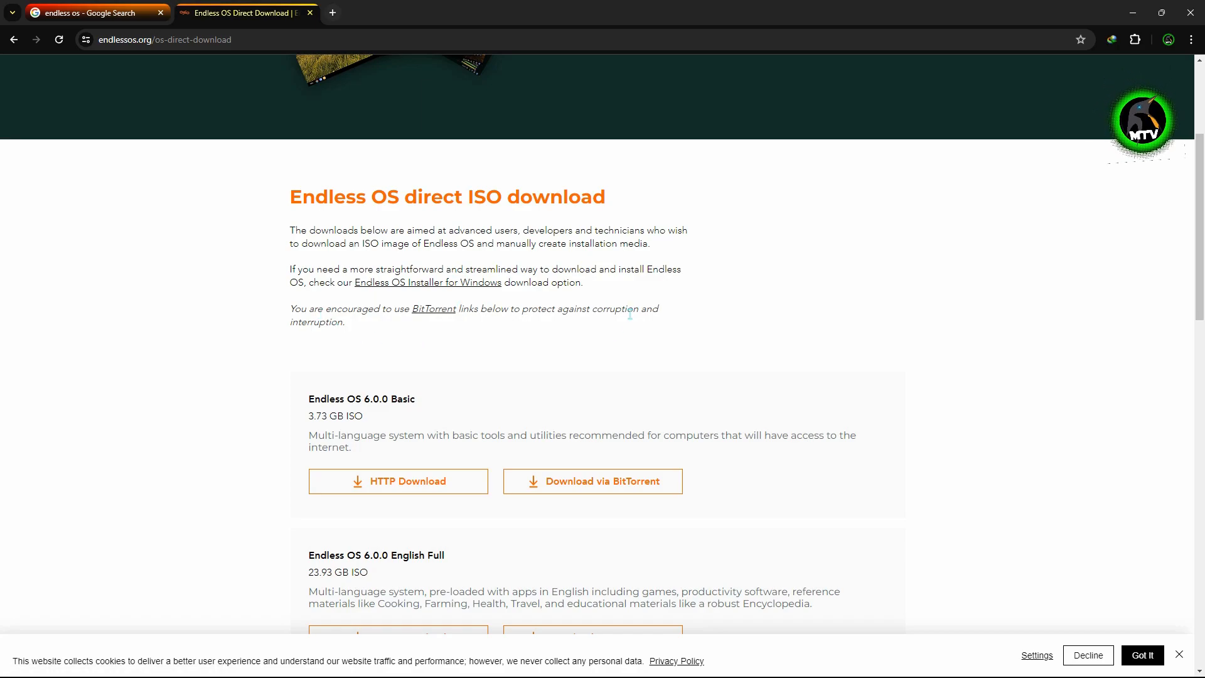
{"action": "scroll", "coordinate": [584, 339], "scroll_direction": "down", "scroll_amount": 3}
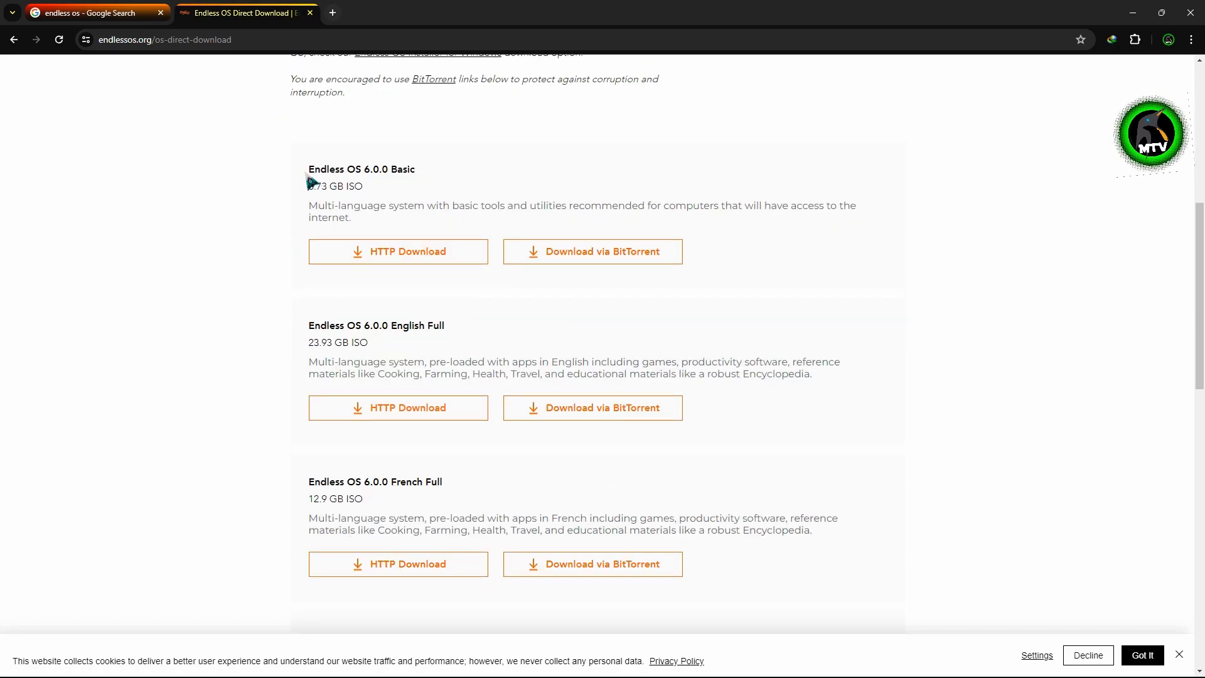
{"action": "left_click_drag", "start_coordinate": [306, 171], "coordinate": [780, 223]}
{"action": "left_click", "coordinate": [363, 194]}
{"action": "left_click", "coordinate": [774, 211]}
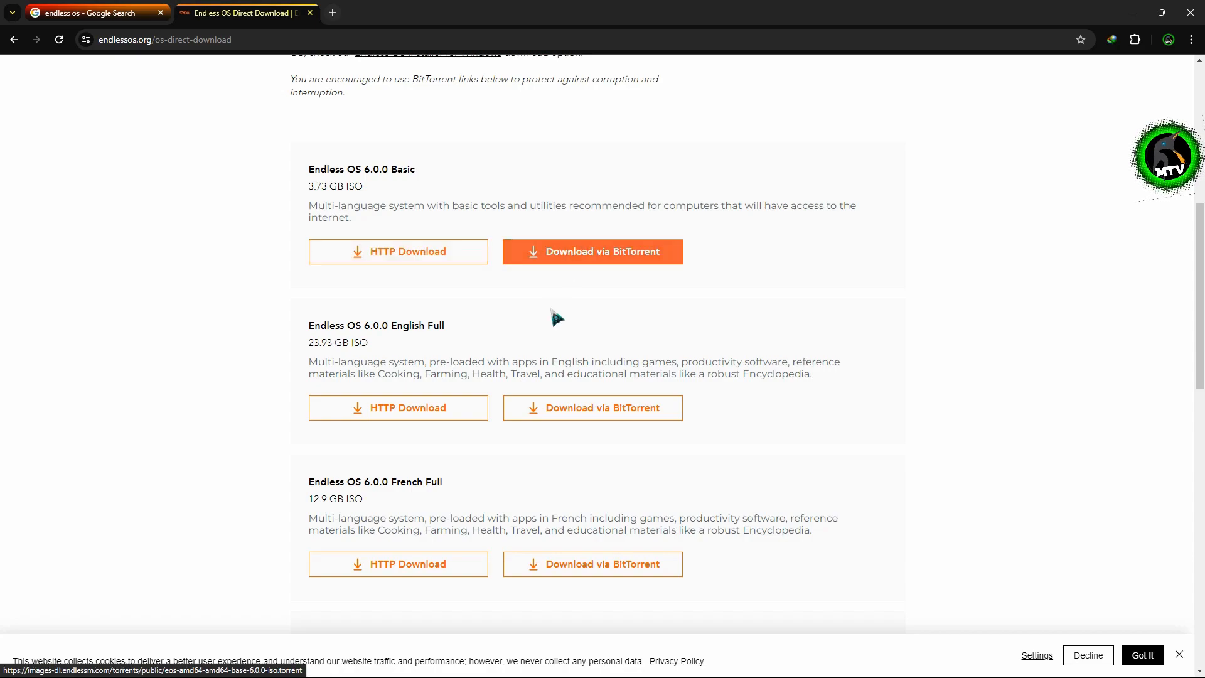
- Examine the Endless OS 6.0.0 English Full edition's title and size
{"action": "left_click_drag", "start_coordinate": [308, 325], "coordinate": [398, 345]}
{"action": "left_click", "coordinate": [319, 343]}
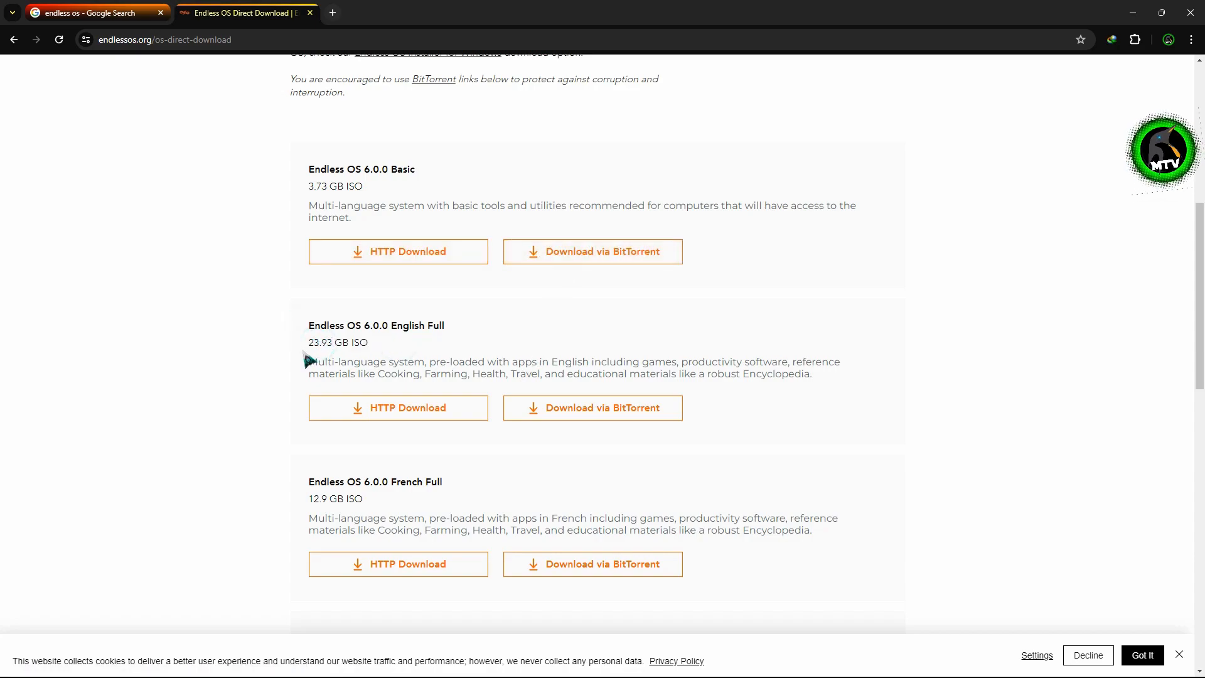
{"action": "left_click_drag", "start_coordinate": [307, 343], "coordinate": [816, 373]}
{"action": "left_click", "coordinate": [373, 339]}
{"action": "left_click", "coordinate": [432, 361]}
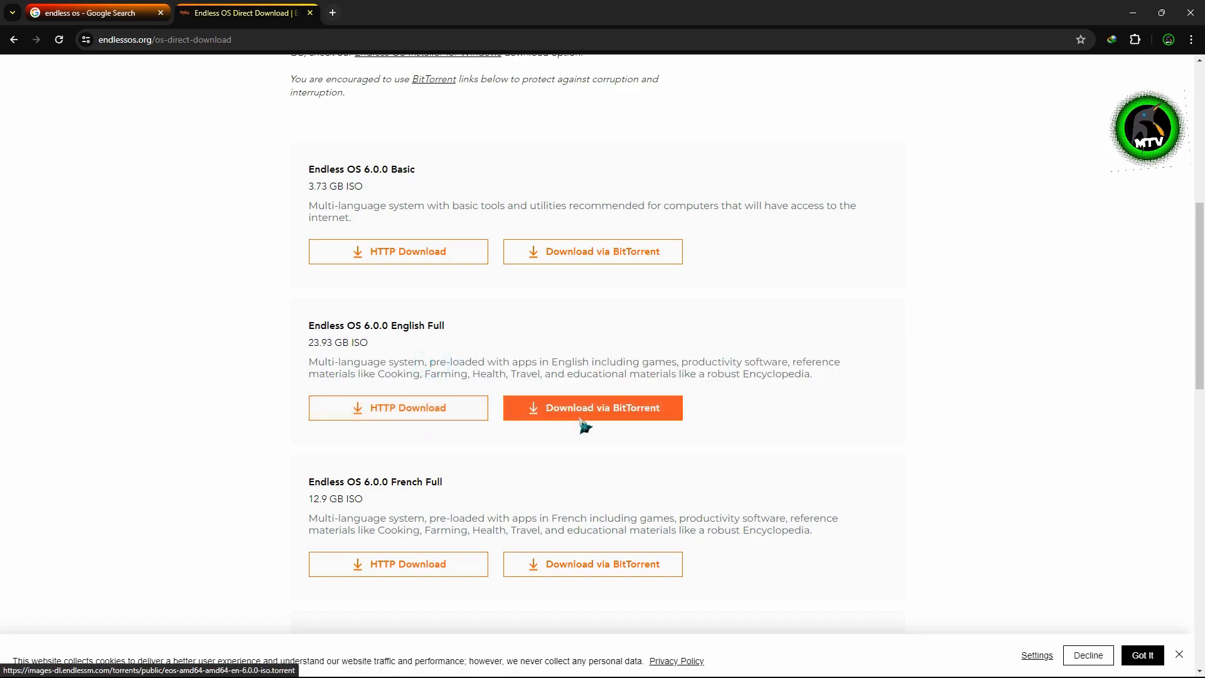
- Look back over the Basic edition heading, then minimize Chrome to show the desktop
{"action": "scroll", "coordinate": [590, 427], "scroll_direction": "down", "scroll_amount": 4}
{"action": "scroll", "coordinate": [452, 339], "scroll_direction": "down", "scroll_amount": 4}
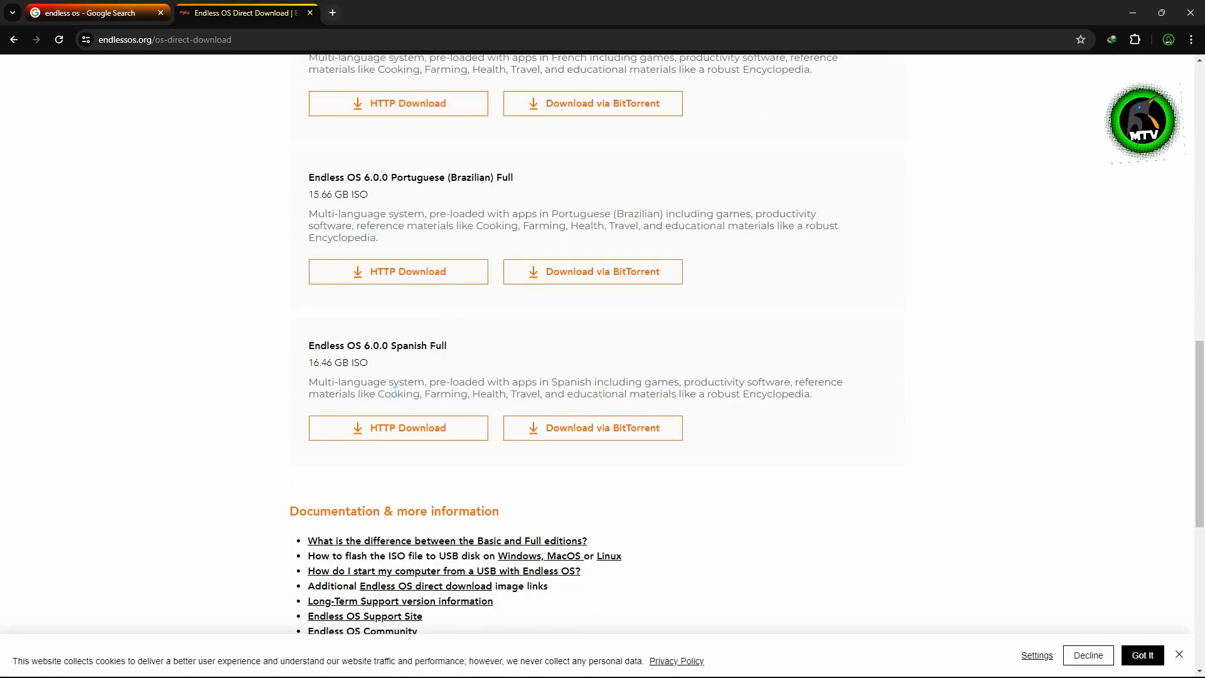
{"action": "scroll", "coordinate": [391, 394], "scroll_direction": "up", "scroll_amount": 10}
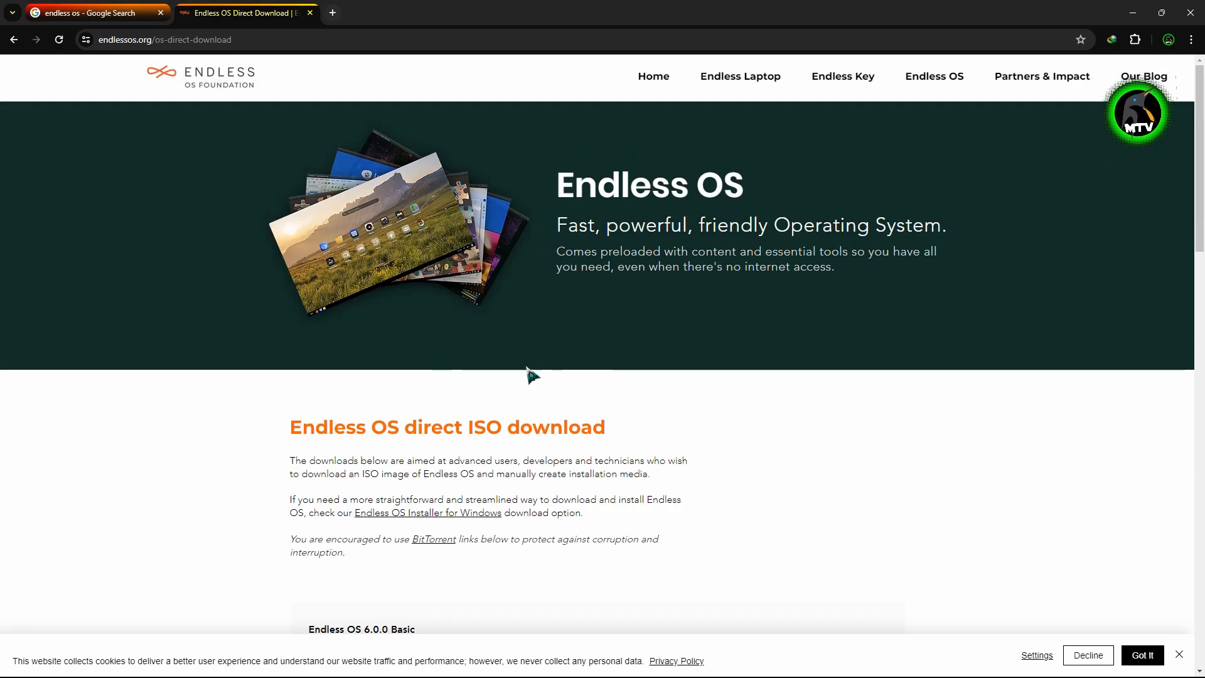
{"action": "scroll", "coordinate": [313, 395], "scroll_direction": "down", "scroll_amount": 3}
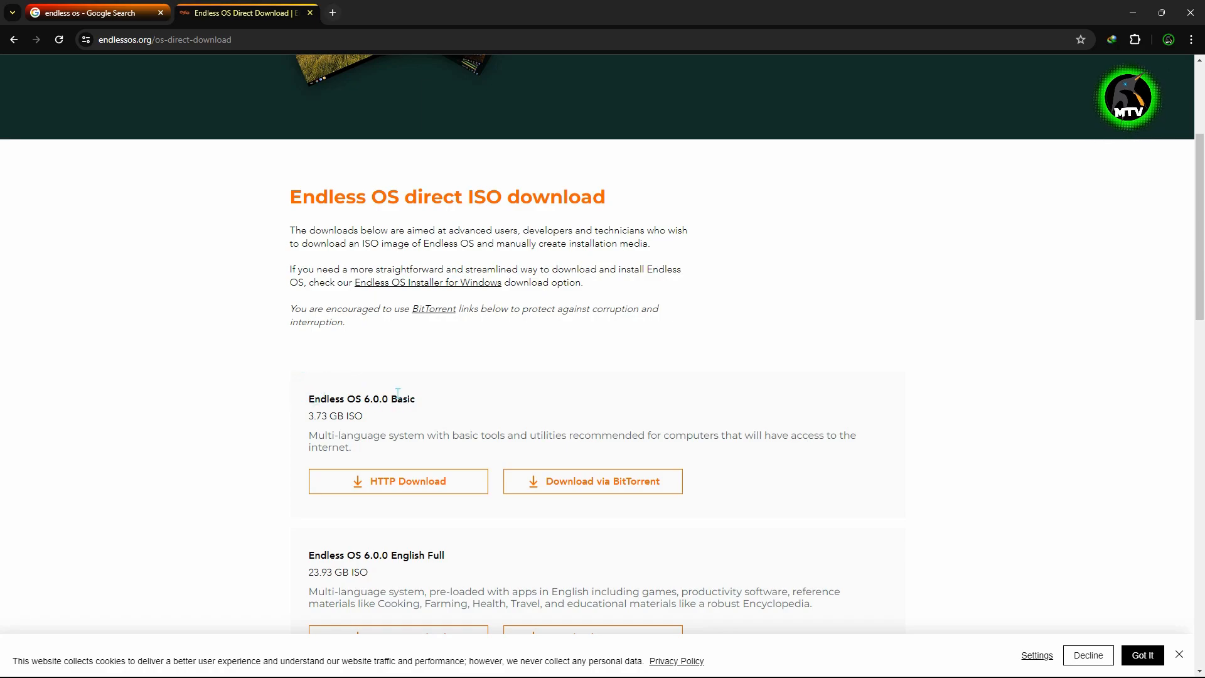
{"action": "left_click_drag", "start_coordinate": [412, 393], "coordinate": [314, 398]}
{"action": "left_click", "coordinate": [408, 380]}
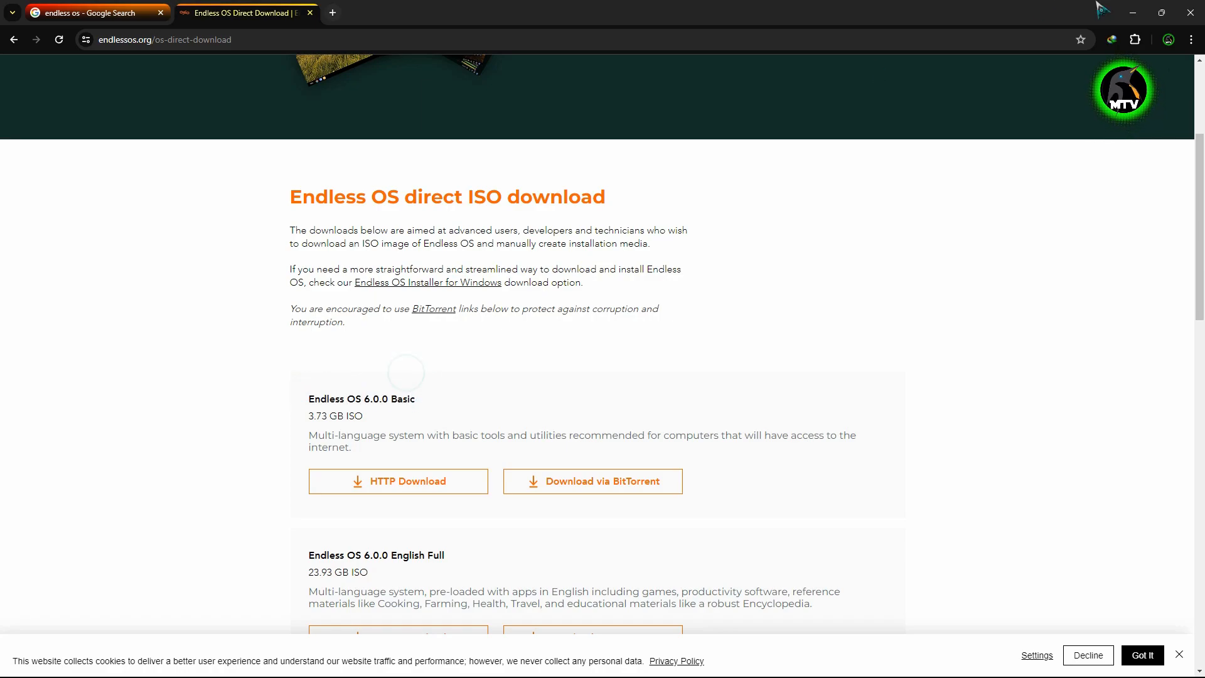
{"action": "left_click", "coordinate": [1134, 8]}
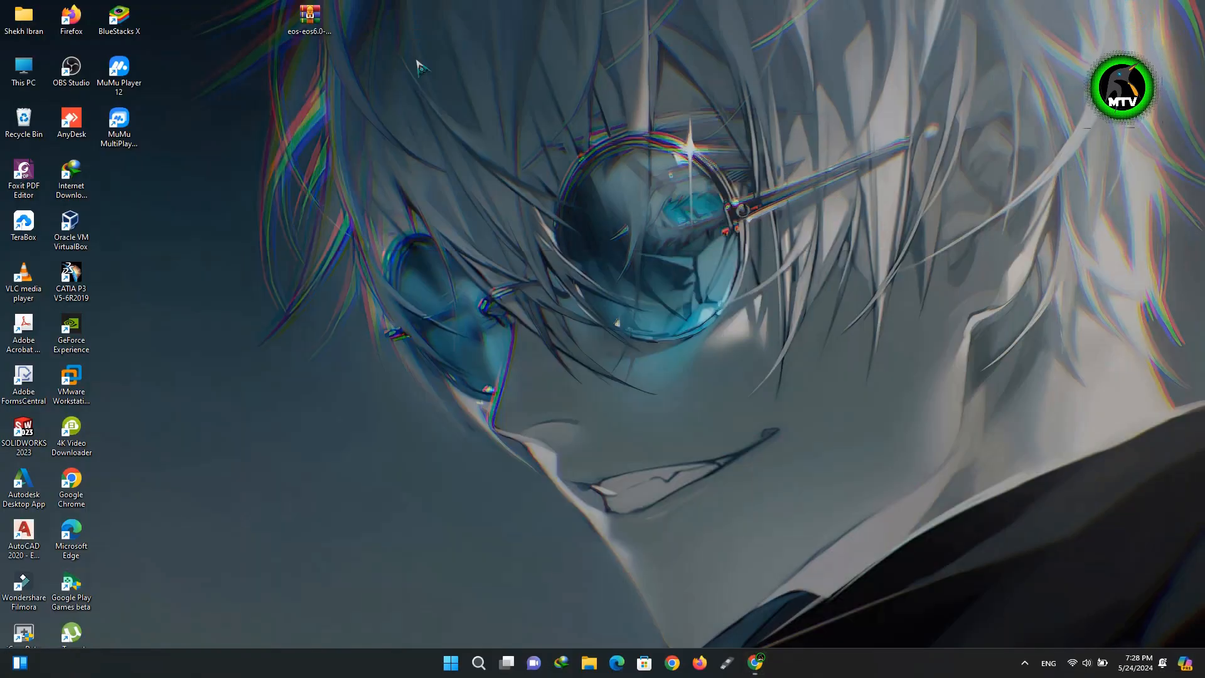
- Launch VirtualBox Manager from its desktop shortcut and start a new virtual machine
{"action": "right_click", "coordinate": [87, 237]}
{"action": "left_click", "coordinate": [122, 275]}
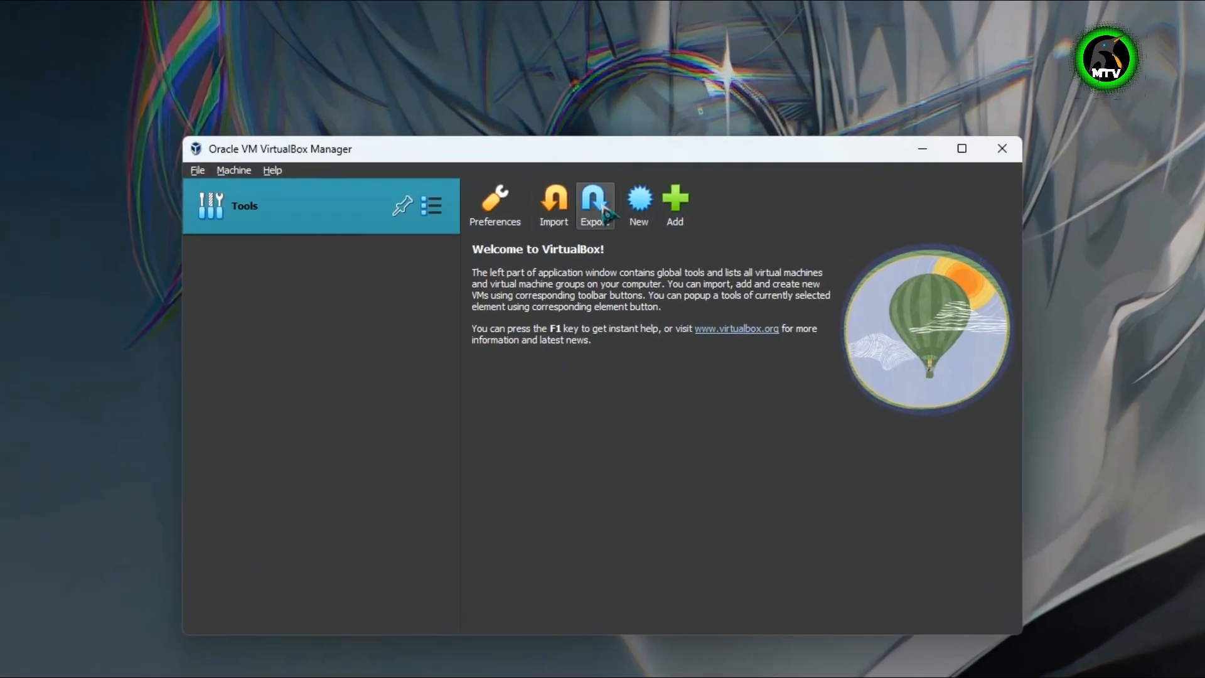
{"action": "left_click", "coordinate": [639, 202]}
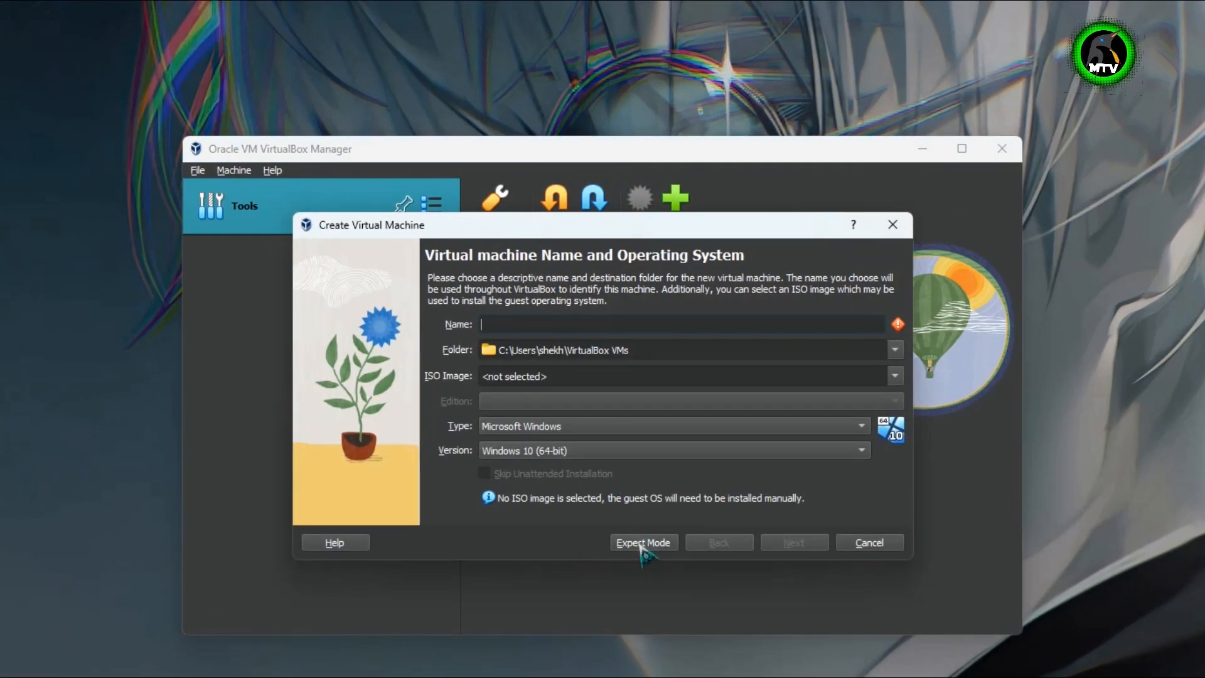
- Switch to Expert Mode, name the machine EndlessOS, and keep the default VirtualBox VMs folder
{"action": "left_click", "coordinate": [642, 542]}
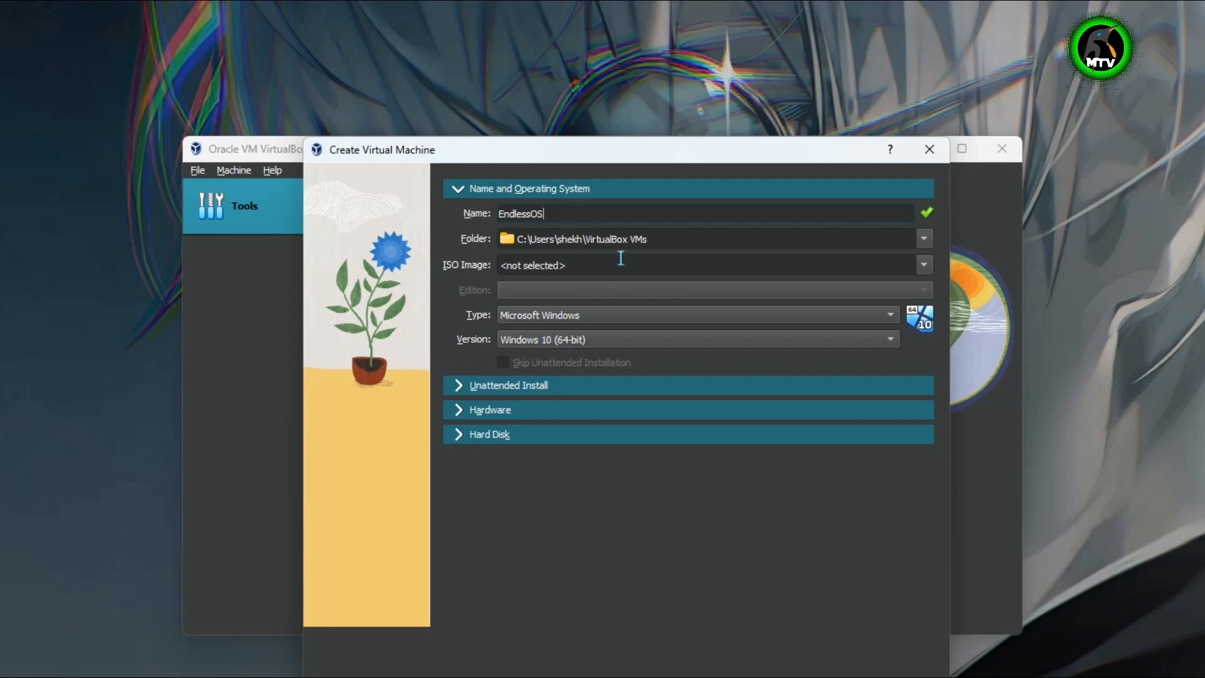
{"action": "left_click", "coordinate": [680, 235]}
{"action": "left_click", "coordinate": [923, 238]}
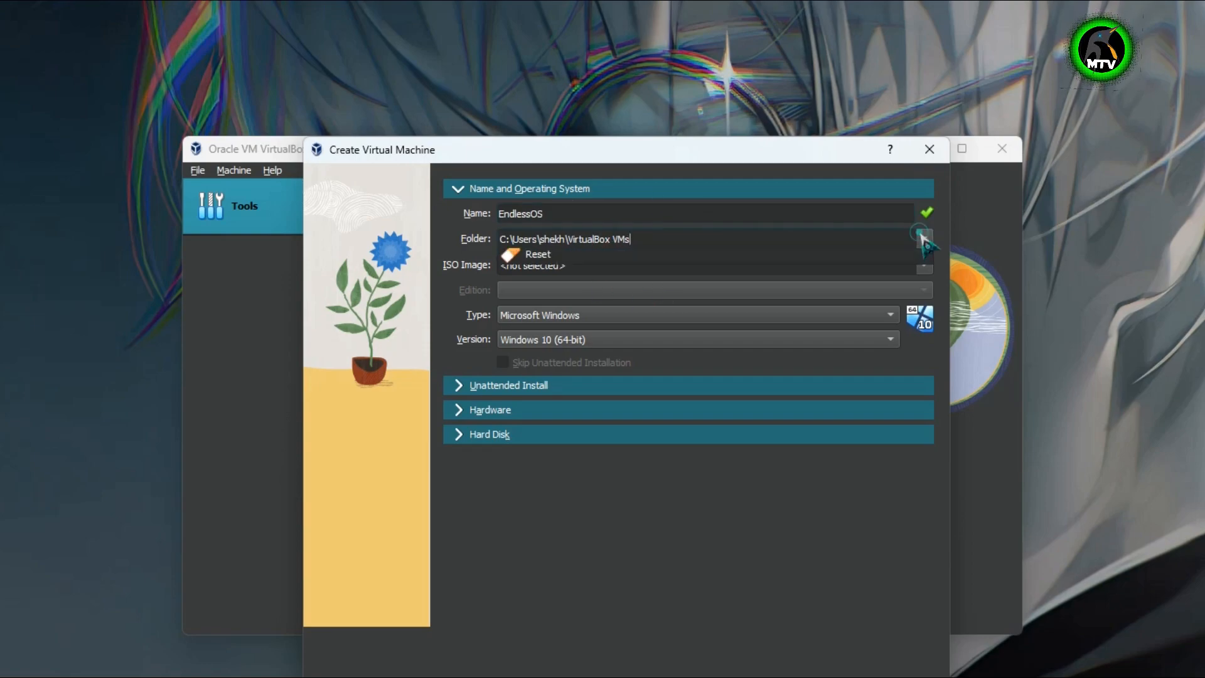
{"action": "left_click", "coordinate": [628, 264]}
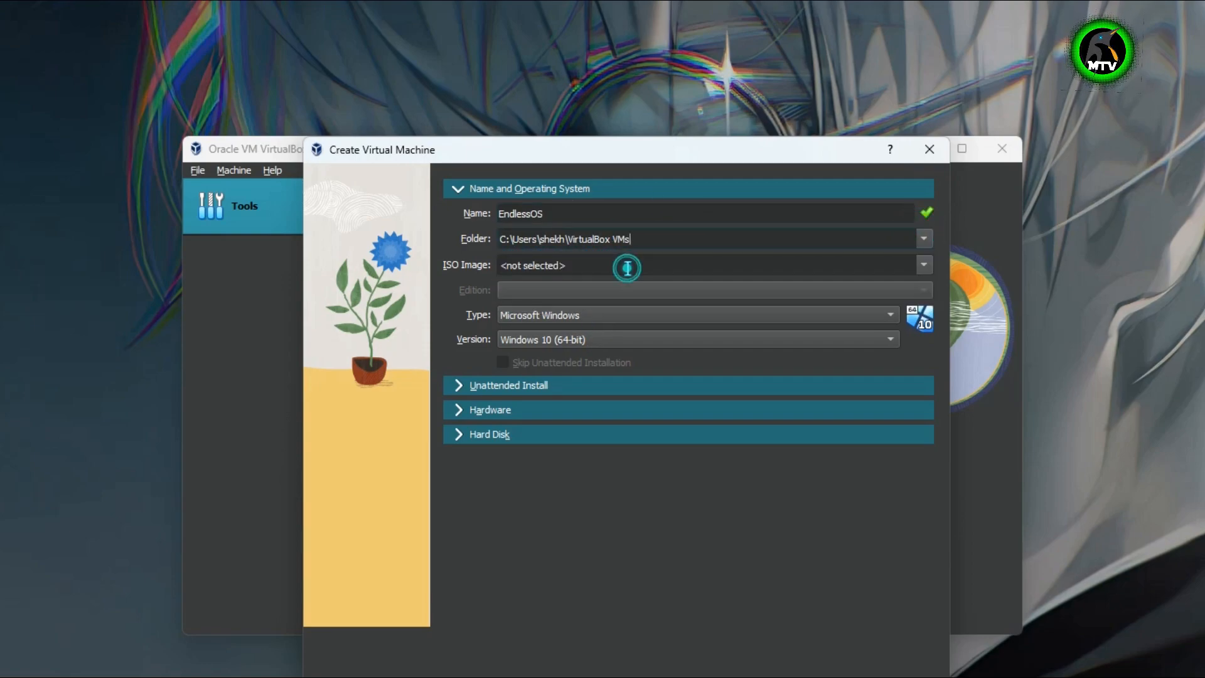
- Attach the eos6.0 ISO from the Desktop as the installation image
{"action": "left_click", "coordinate": [924, 266]}
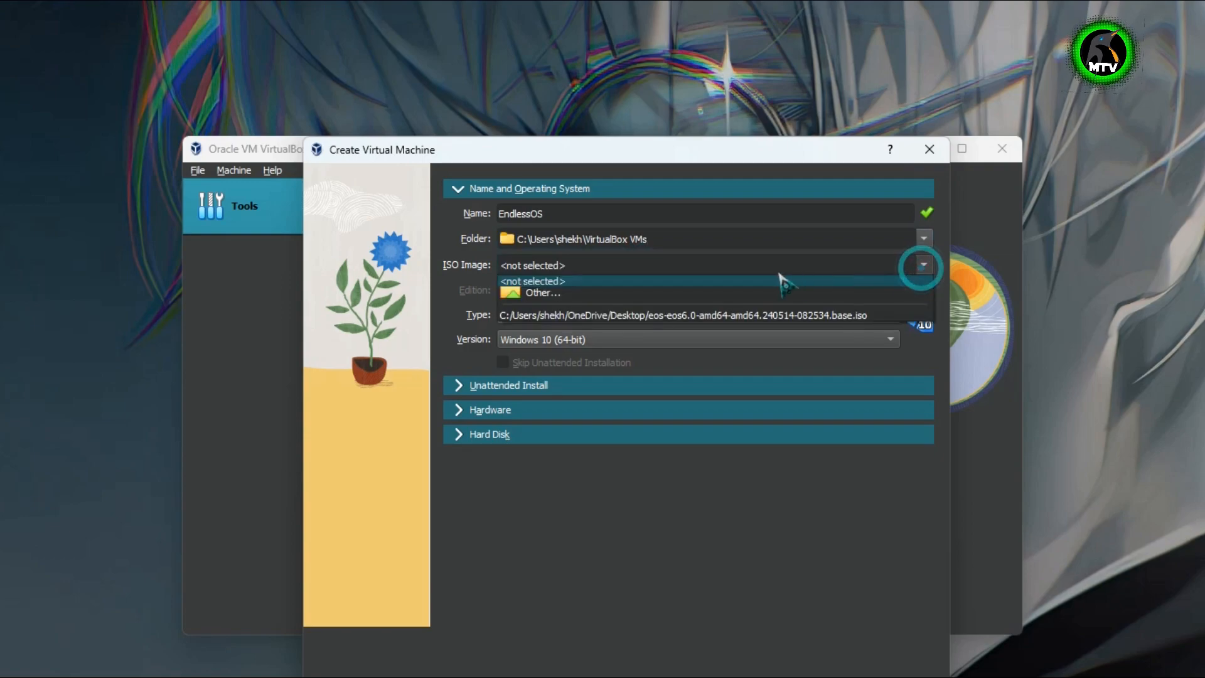
{"action": "left_click", "coordinate": [551, 294]}
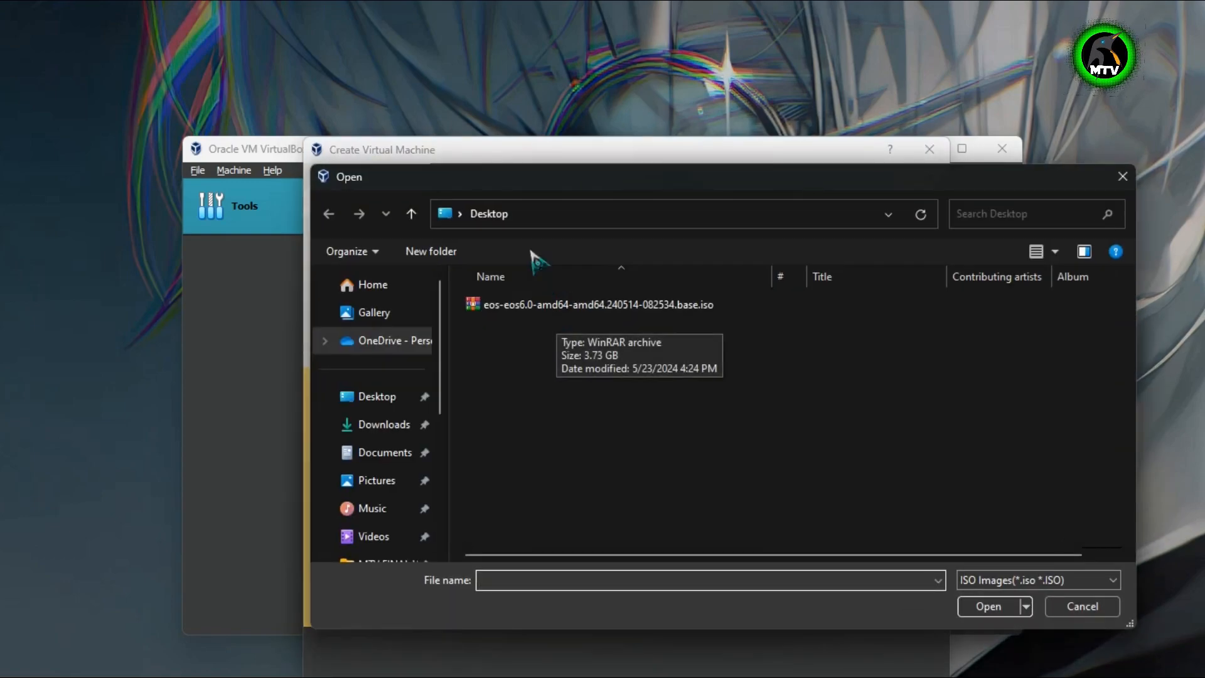
{"action": "left_click", "coordinate": [533, 304]}
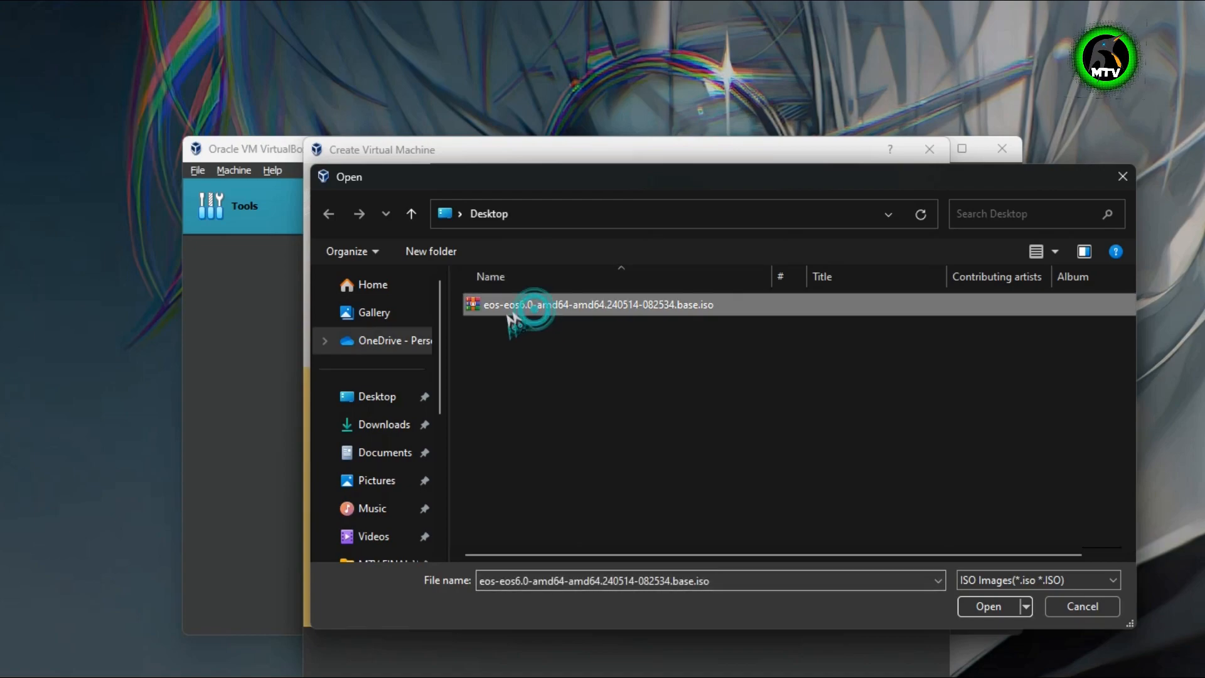
{"action": "left_click", "coordinate": [988, 606]}
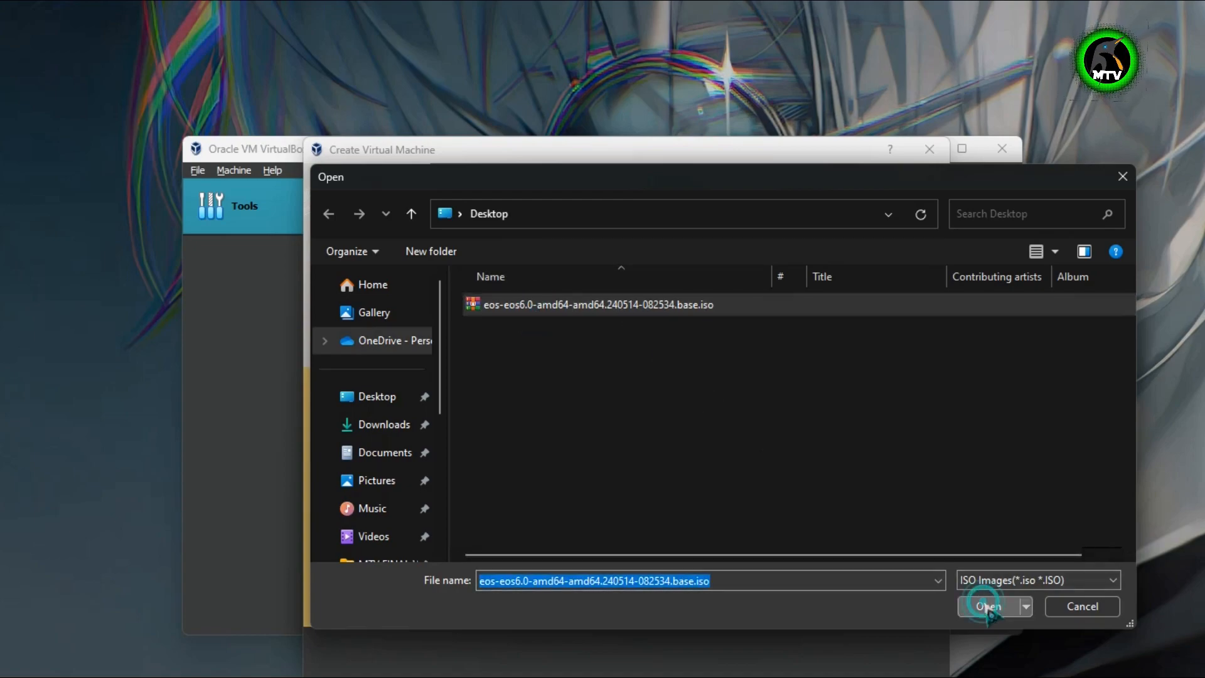
- Set the machine type to Linux and the version to Other Linux (64-bit)
{"action": "left_click", "coordinate": [545, 316]}
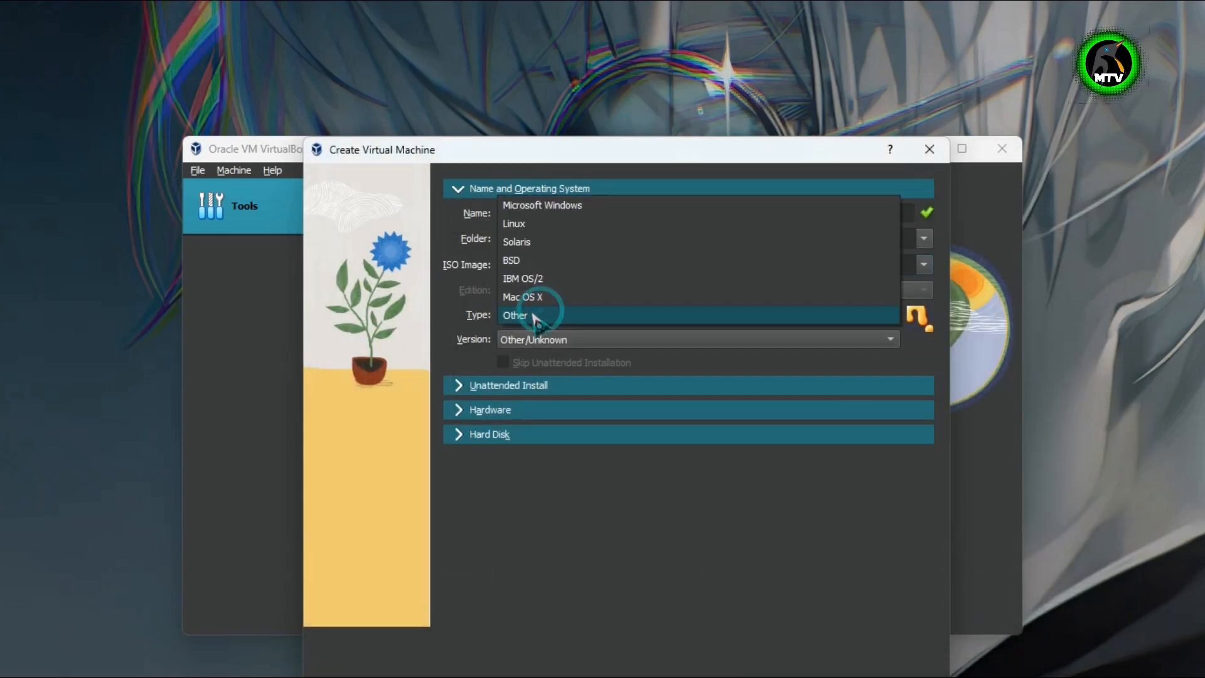
{"action": "left_click", "coordinate": [540, 226]}
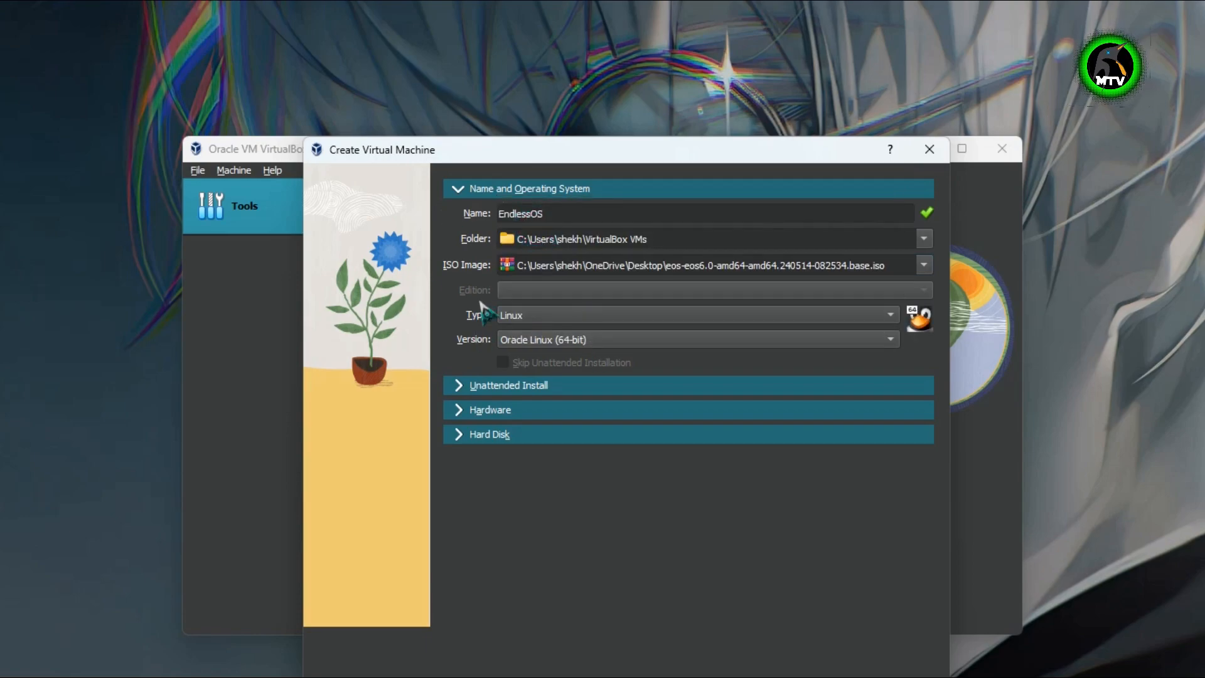
{"action": "left_click", "coordinate": [544, 345]}
{"action": "scroll", "coordinate": [546, 342], "scroll_direction": "down", "scroll_amount": 10}
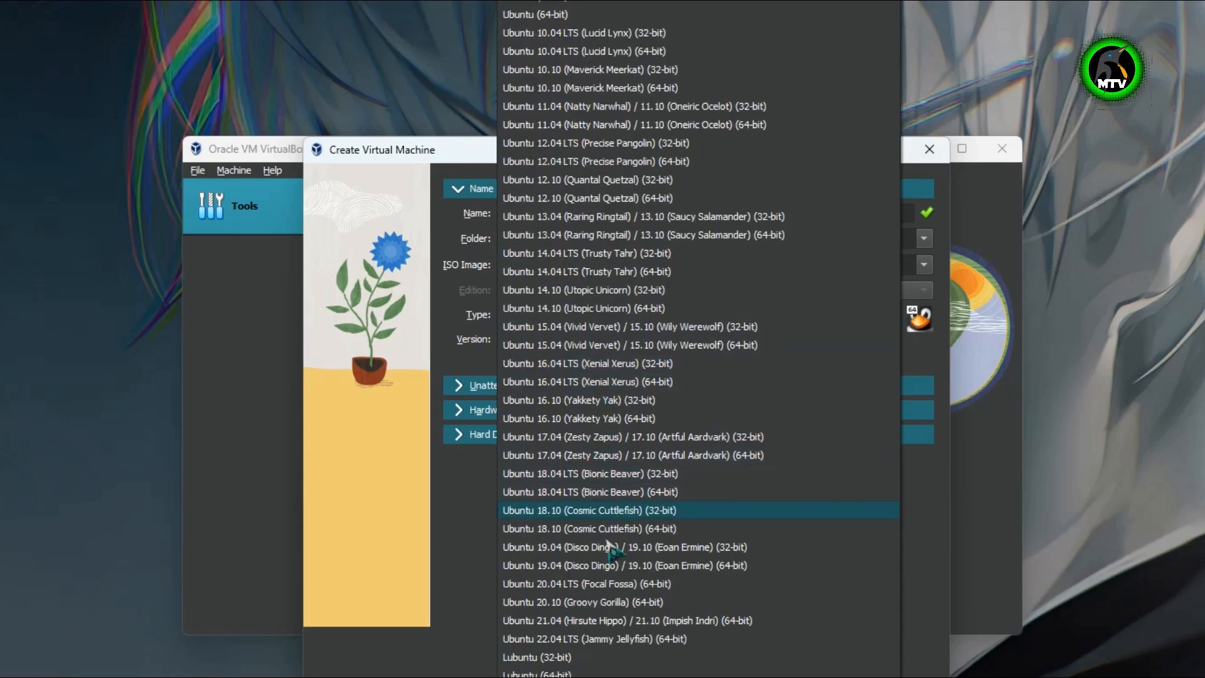
{"action": "left_click", "coordinate": [552, 676]}
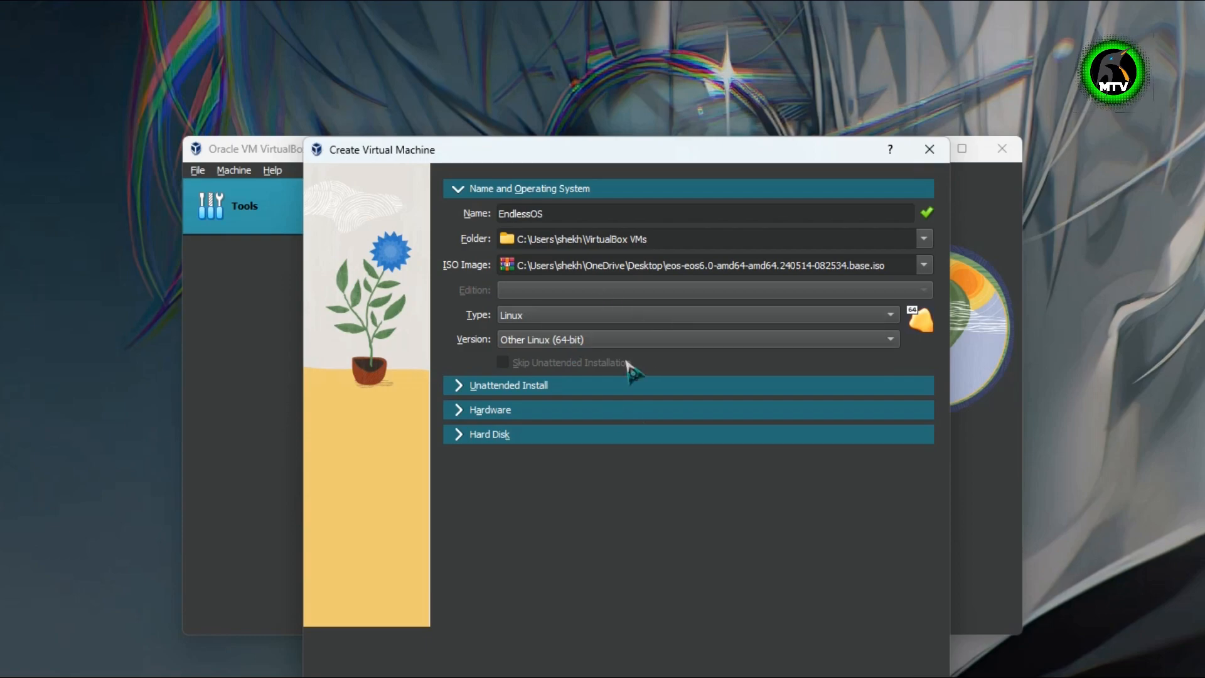
{"action": "left_click", "coordinate": [480, 385]}
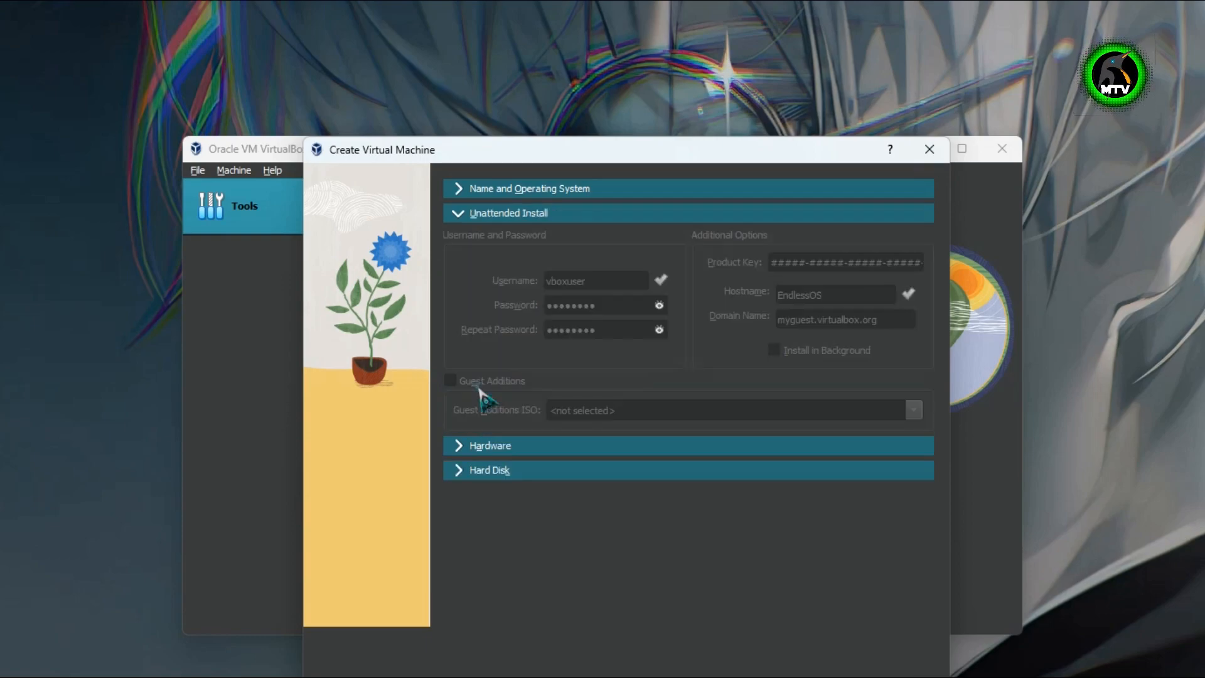
- Give EndlessOS 4096 MB of base memory and 4 processors
{"action": "left_click", "coordinate": [685, 449]}
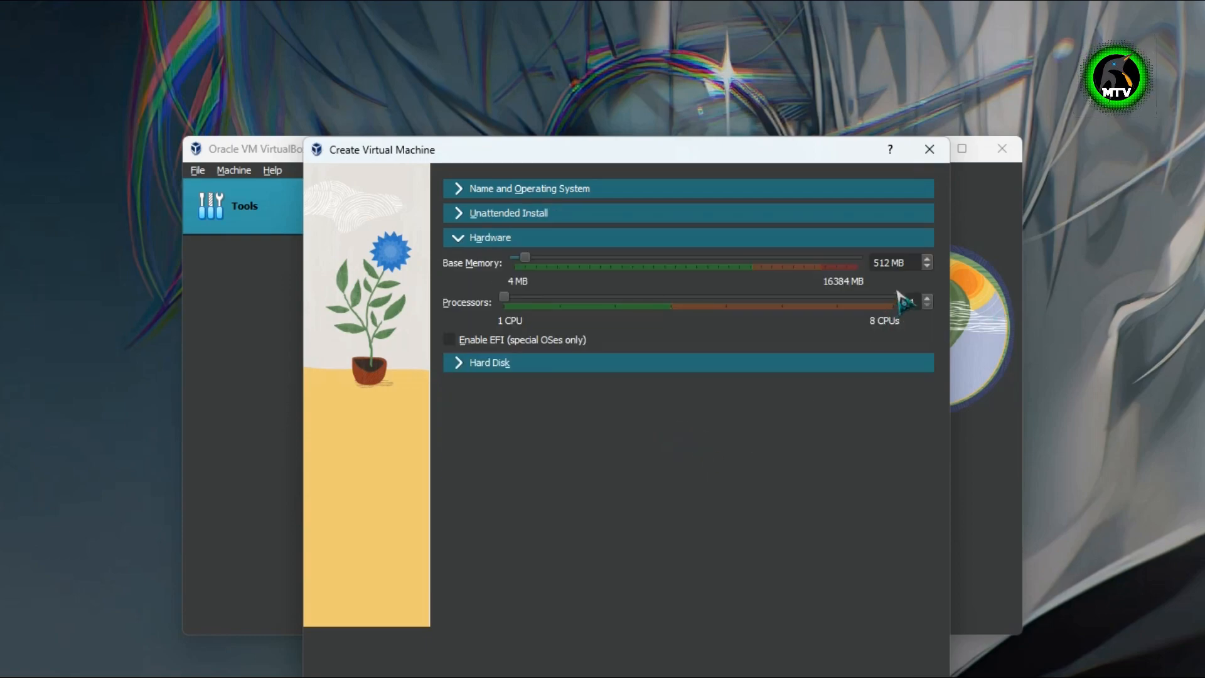
{"action": "left_click_drag", "start_coordinate": [890, 263], "coordinate": [818, 259]}
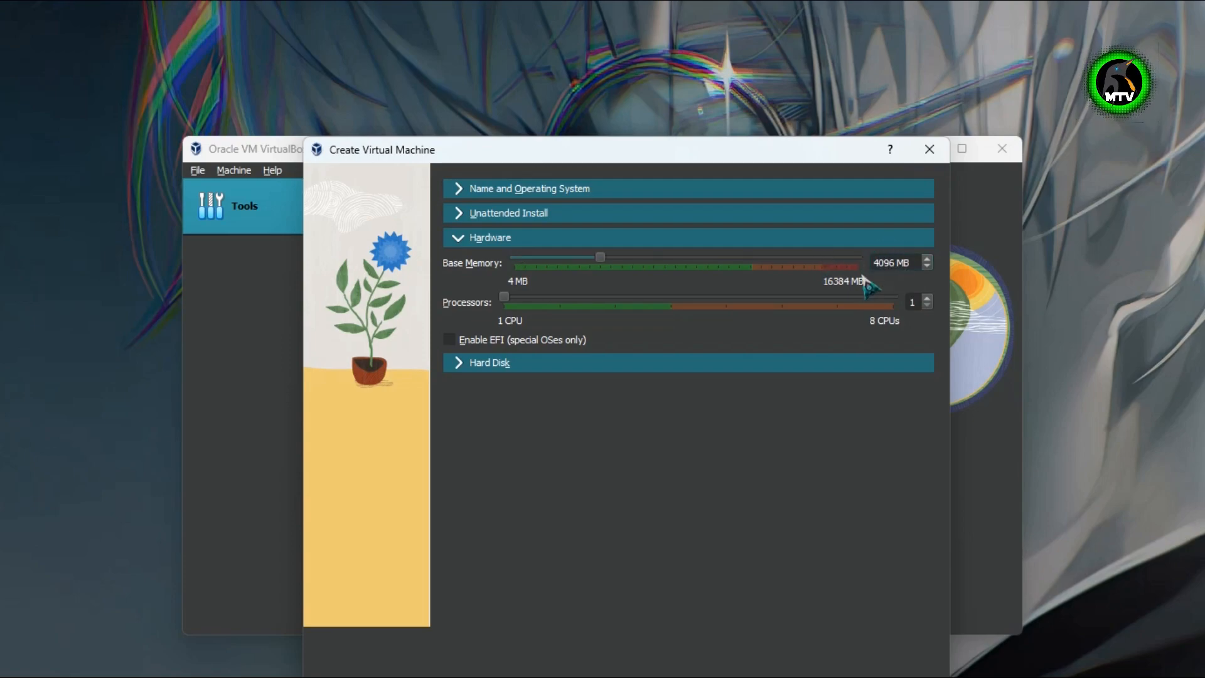
{"action": "left_click", "coordinate": [927, 299]}
{"action": "left_click", "coordinate": [927, 299]}
{"action": "left_click", "coordinate": [928, 299]}
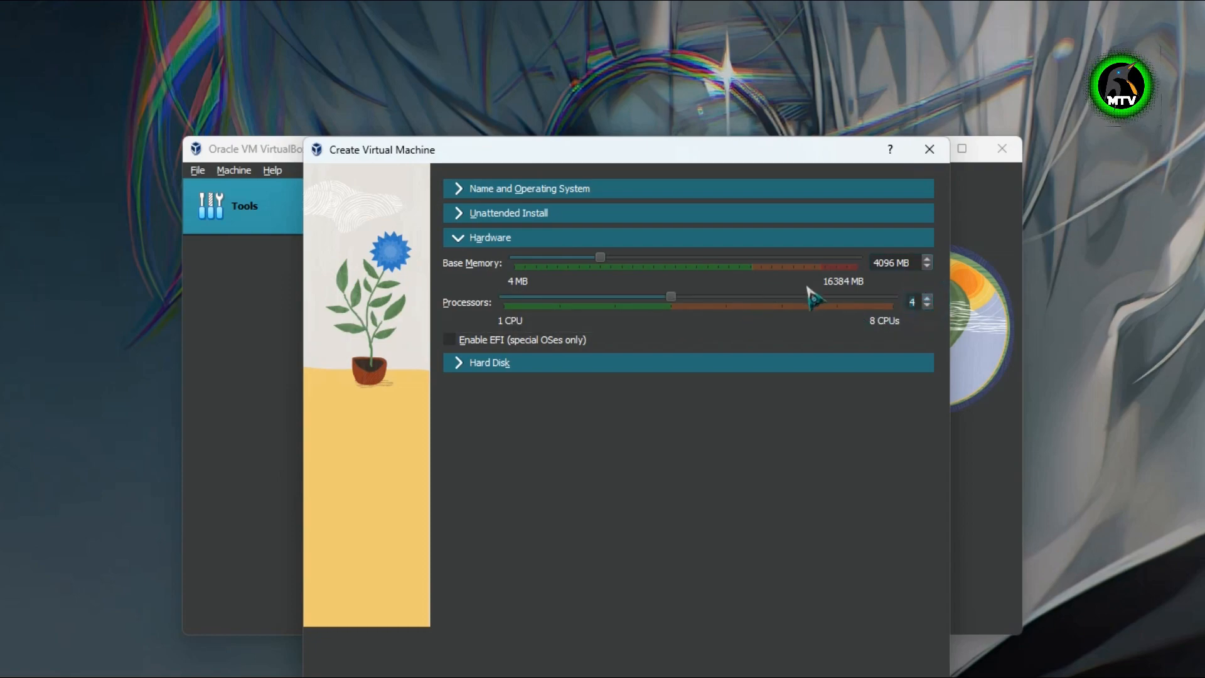
{"action": "left_click", "coordinate": [717, 370]}
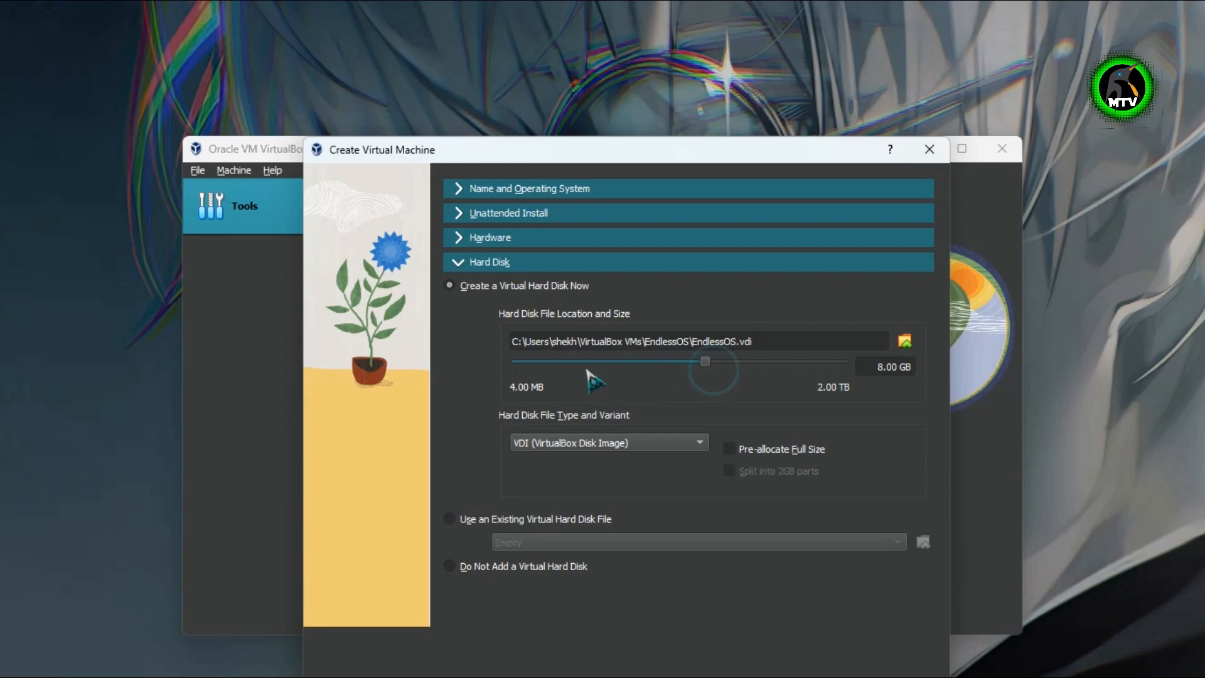
- Set the EndlessOS virtual disk to 60 GB and finish creating the machine
{"action": "double_click", "coordinate": [892, 366]}
{"action": "type", "text": "60"}
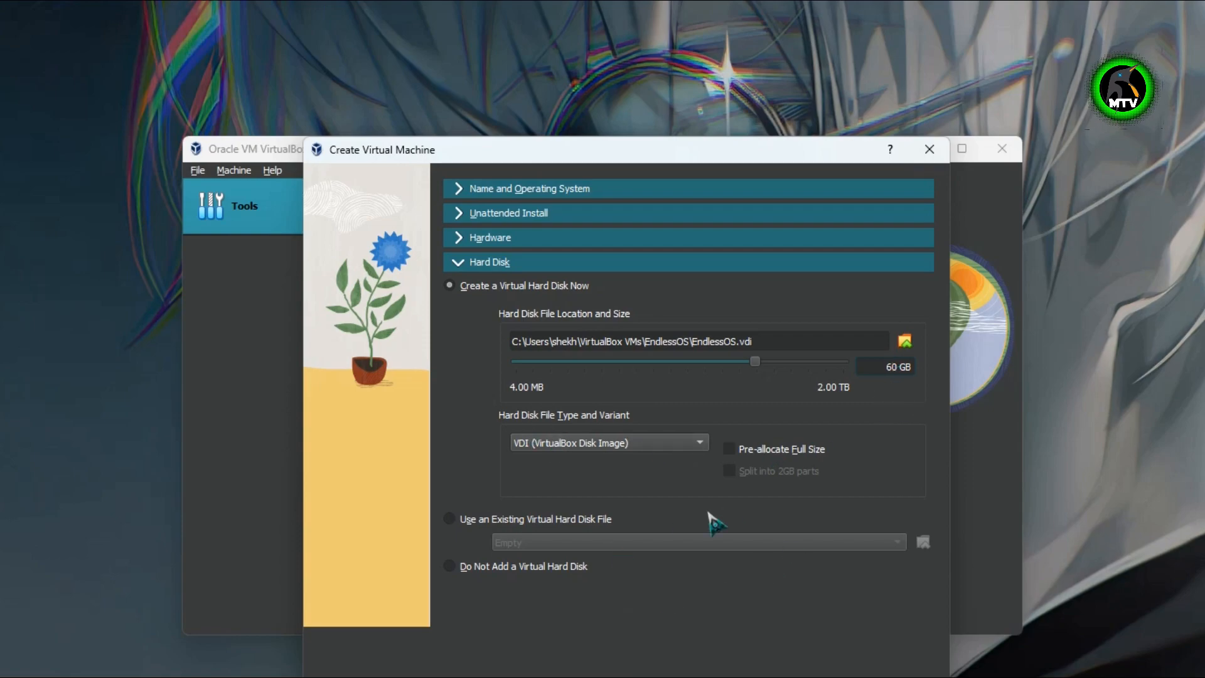
{"action": "left_click", "coordinate": [840, 677]}
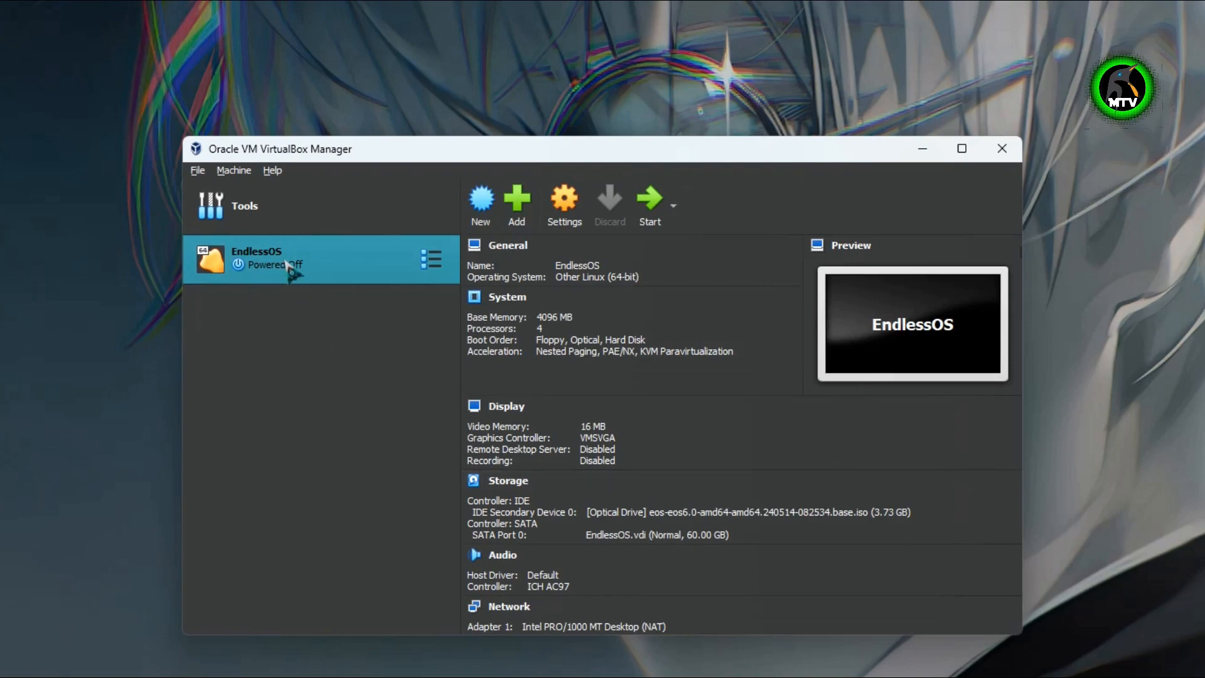
{"action": "right_click", "coordinate": [299, 279]}
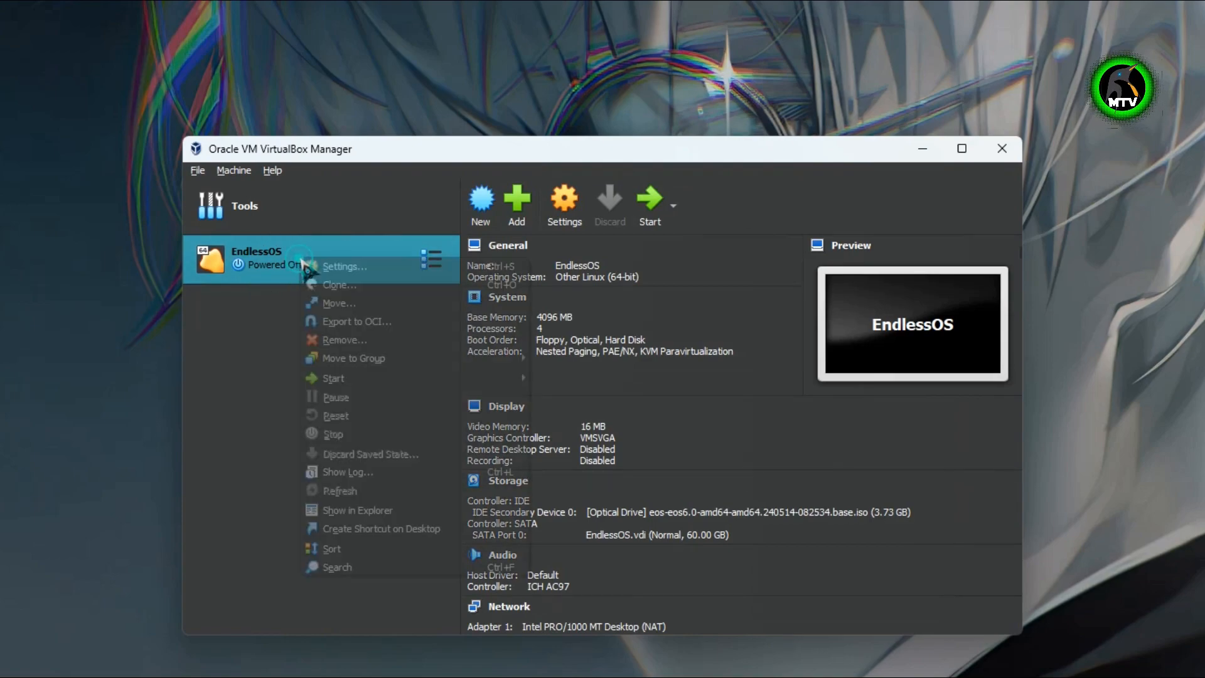
- In EndlessOS settings, set Shared Clipboard and Drag'n'Drop to Bidirectional
{"action": "left_click", "coordinate": [358, 267]}
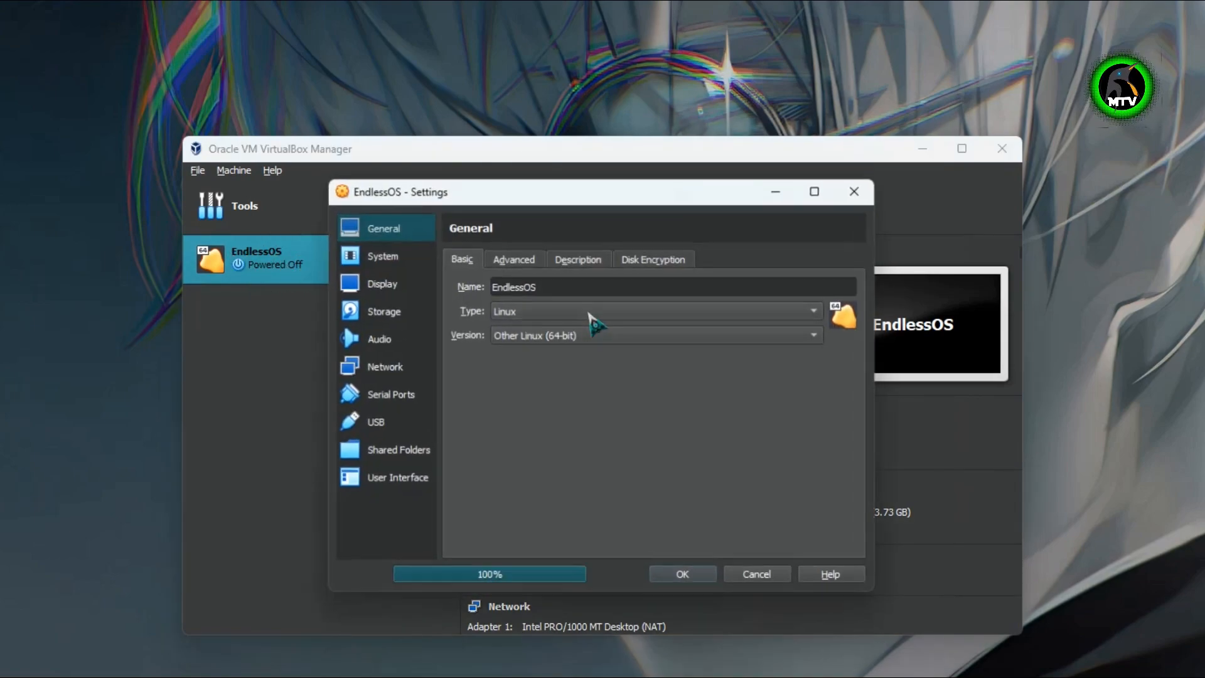
{"action": "left_click", "coordinate": [511, 256]}
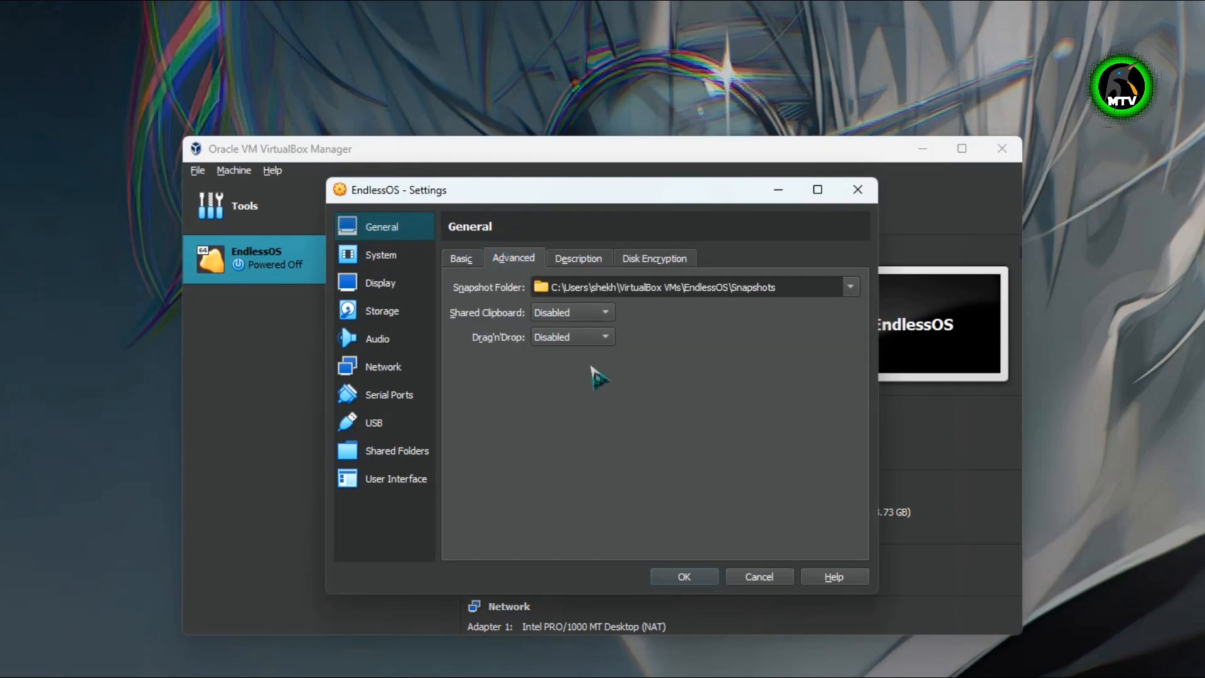
{"action": "left_click", "coordinate": [575, 313]}
{"action": "left_click", "coordinate": [562, 367]}
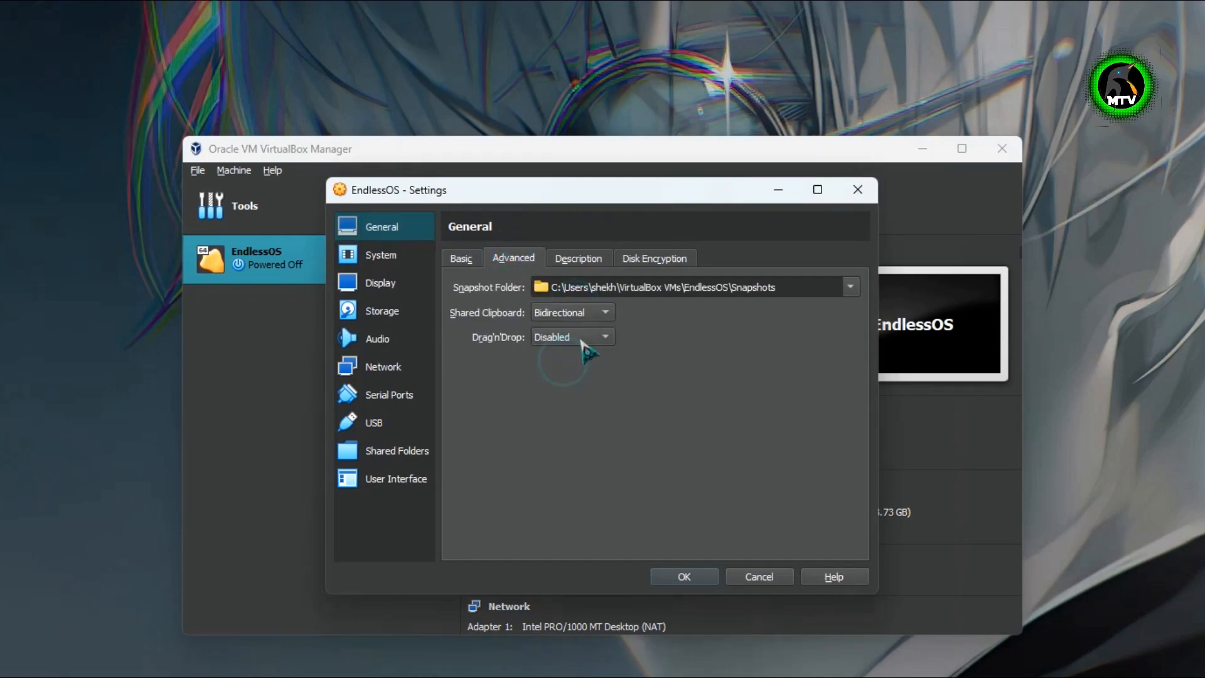
{"action": "left_click", "coordinate": [579, 337]}
{"action": "left_click", "coordinate": [565, 392]}
{"action": "left_click", "coordinate": [463, 258]}
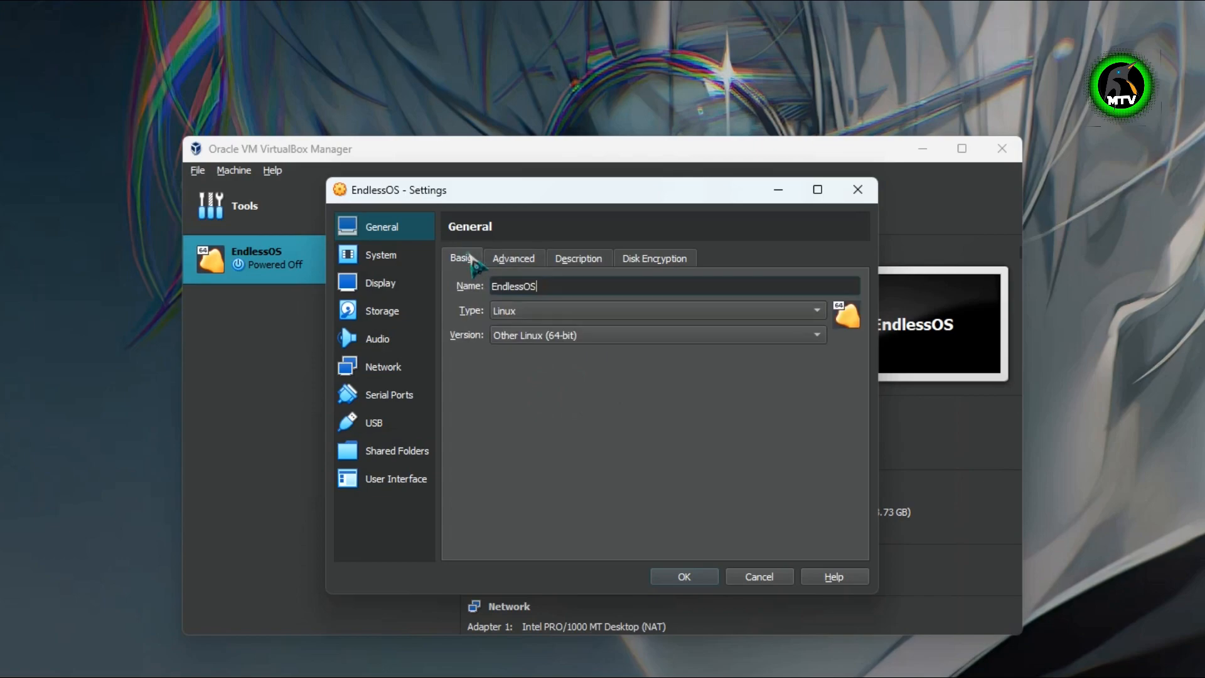
- Remove Floppy from the boot order on the System page
{"action": "left_click", "coordinate": [399, 257]}
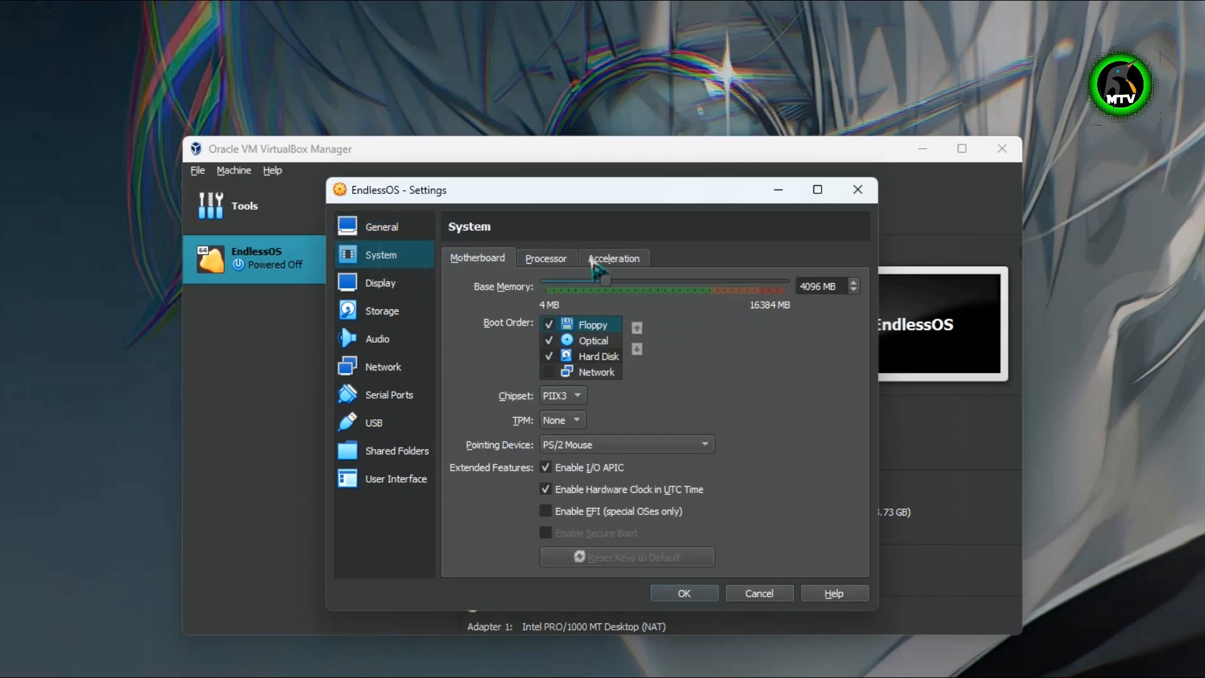
{"action": "left_click", "coordinate": [544, 263]}
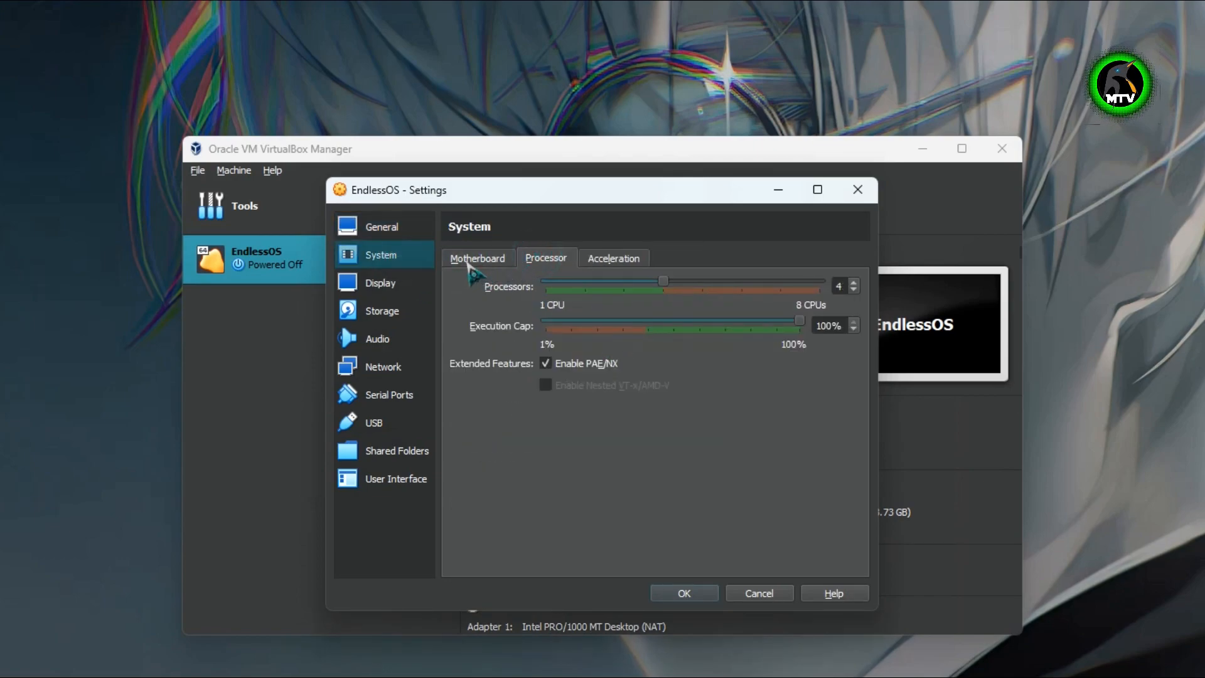
{"action": "left_click", "coordinate": [470, 260]}
{"action": "left_click", "coordinate": [550, 325]}
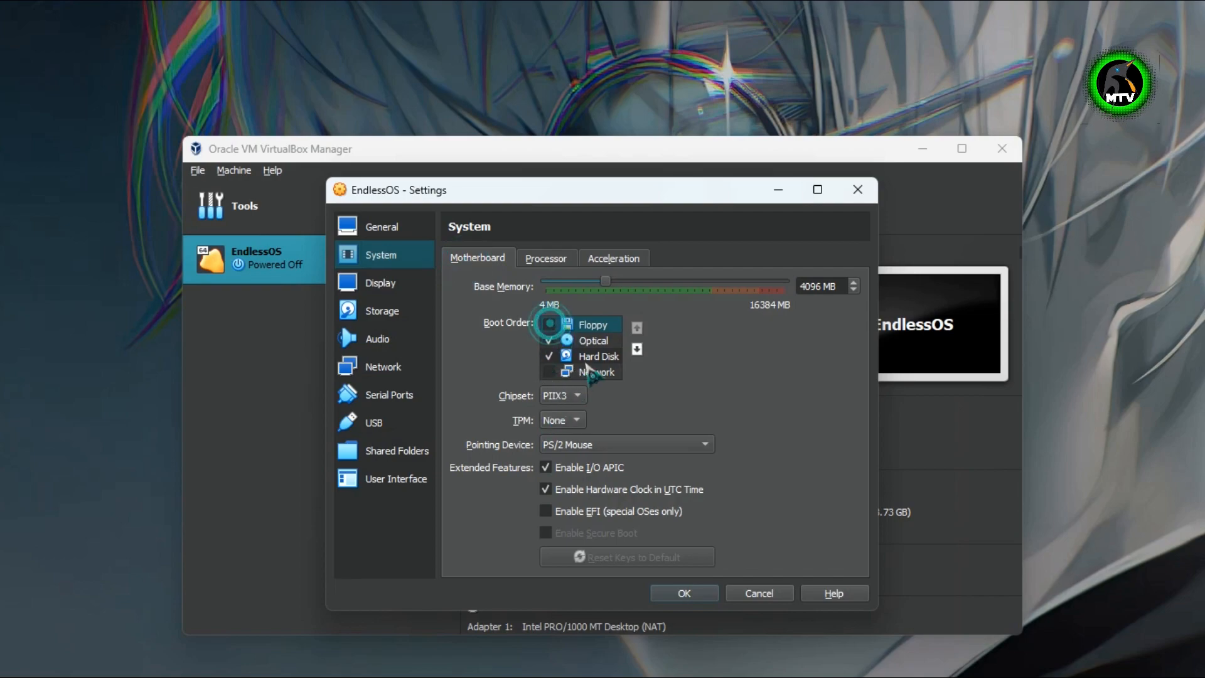
{"action": "left_click", "coordinate": [411, 281]}
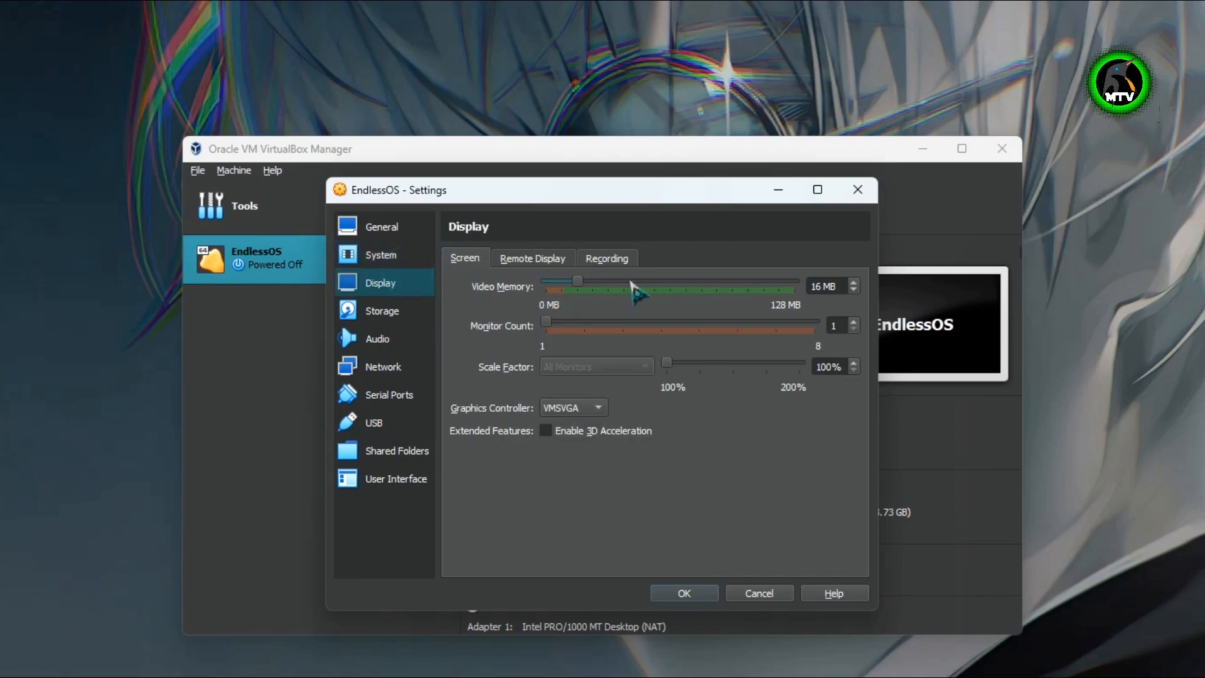
- Raise video memory to 128 MB, select the USB 3.0 (xHCI) controller, and save the settings
{"action": "left_click_drag", "start_coordinate": [583, 281], "coordinate": [868, 286]}
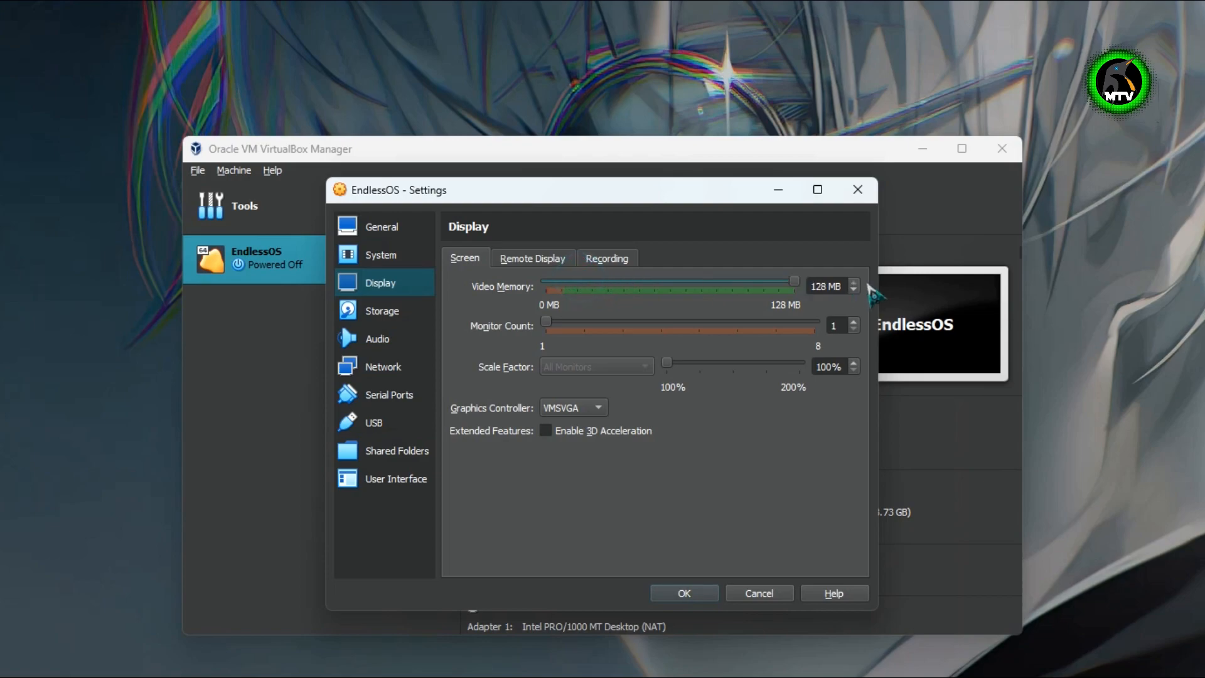
{"action": "left_click", "coordinate": [382, 311]}
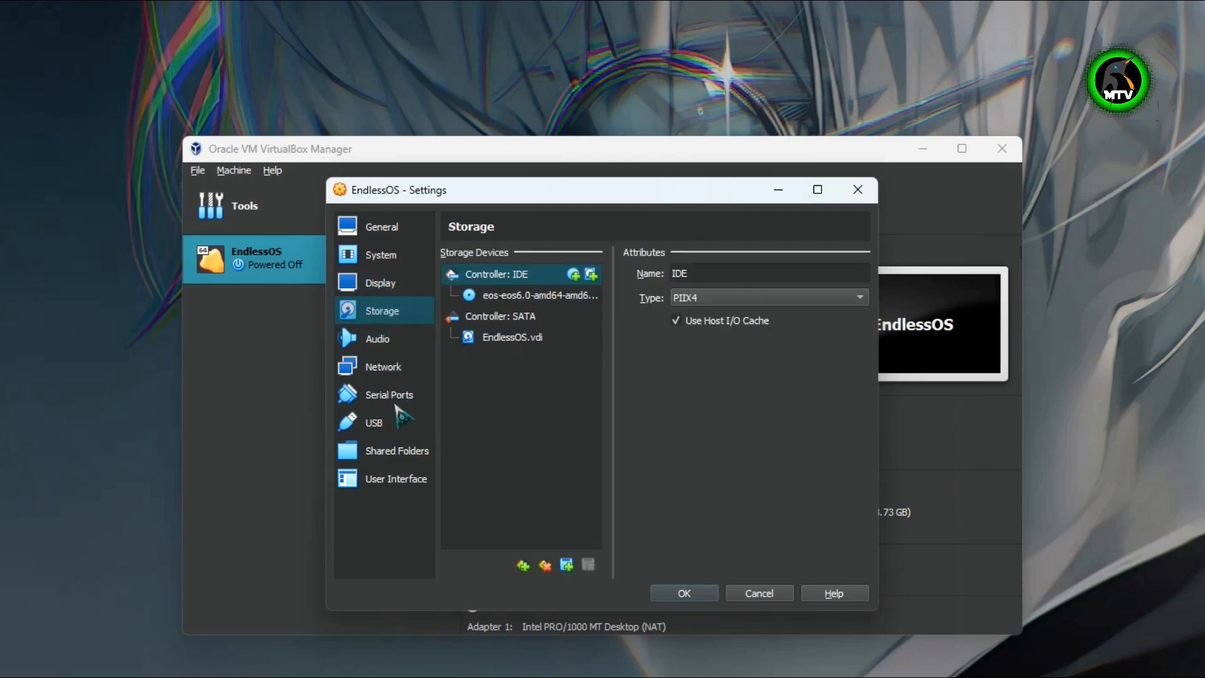
{"action": "left_click", "coordinate": [395, 368]}
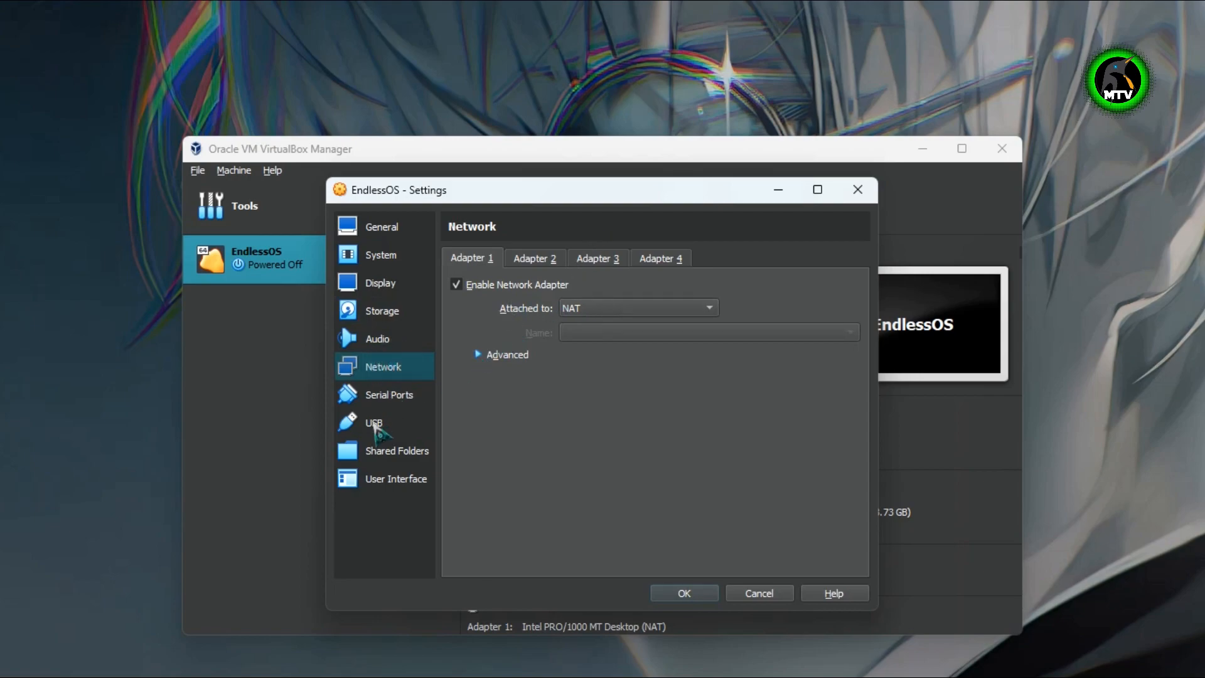
{"action": "left_click", "coordinate": [374, 422]}
{"action": "left_click", "coordinate": [515, 320]}
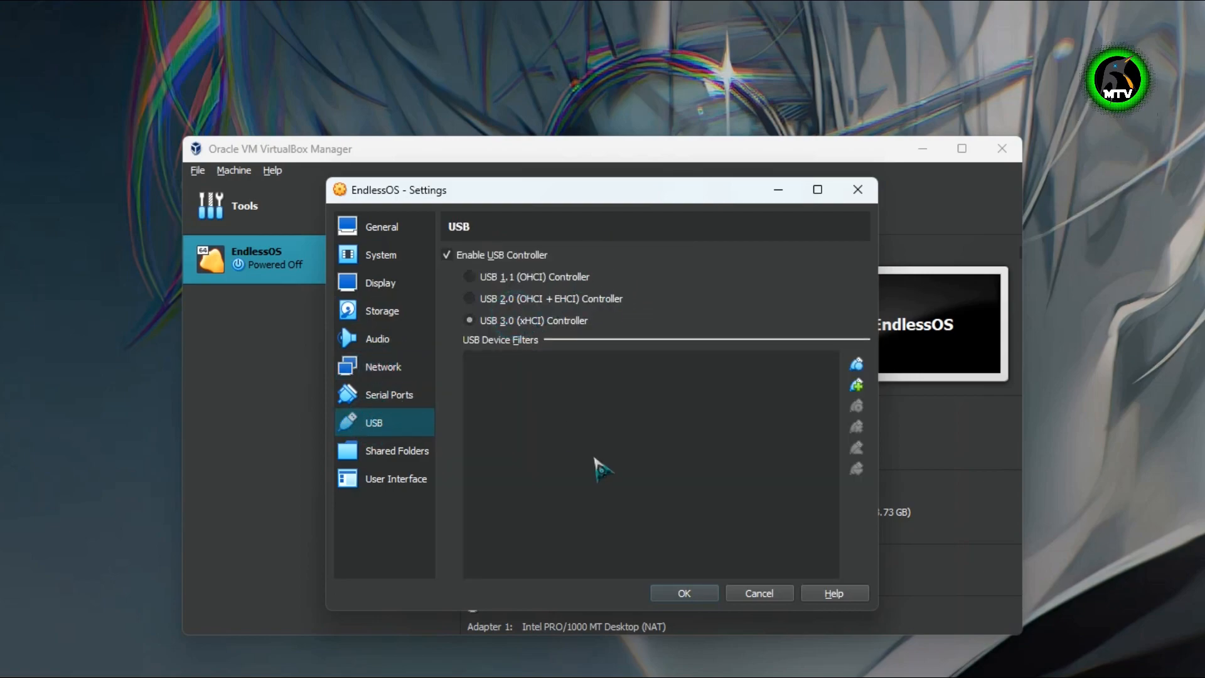
{"action": "left_click", "coordinate": [694, 592]}
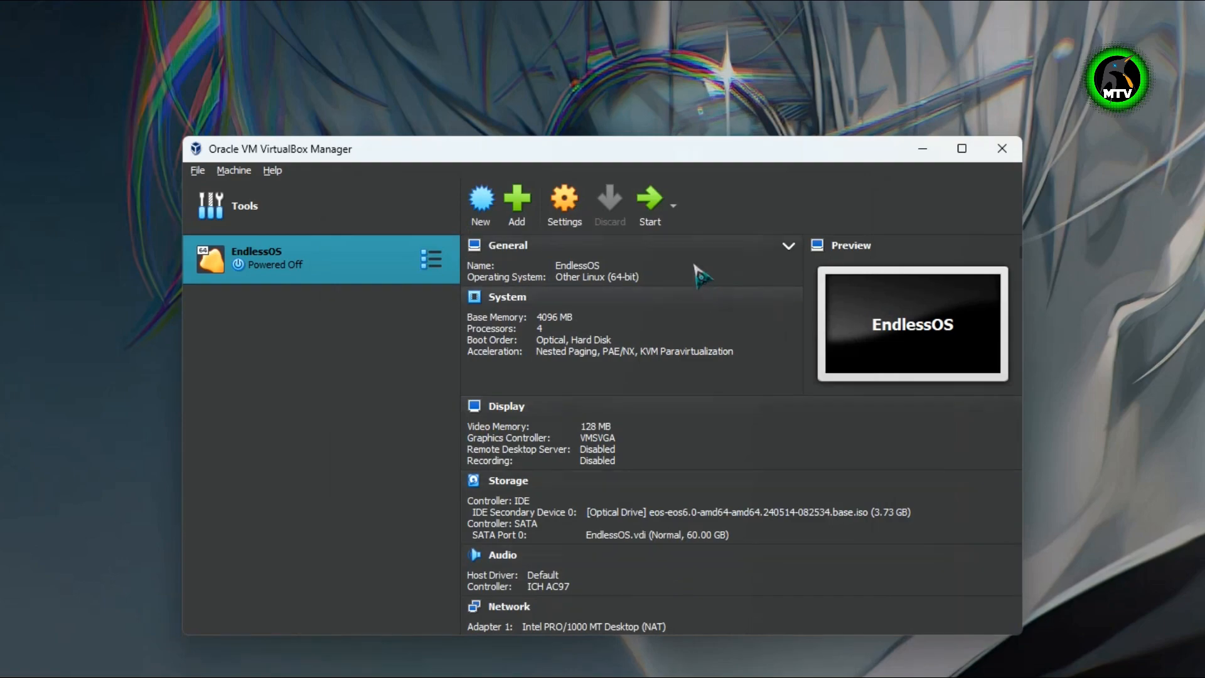
- Start the EndlessOS VM and maximize its window as it boots to the Welcome screen
{"action": "left_click", "coordinate": [651, 207]}
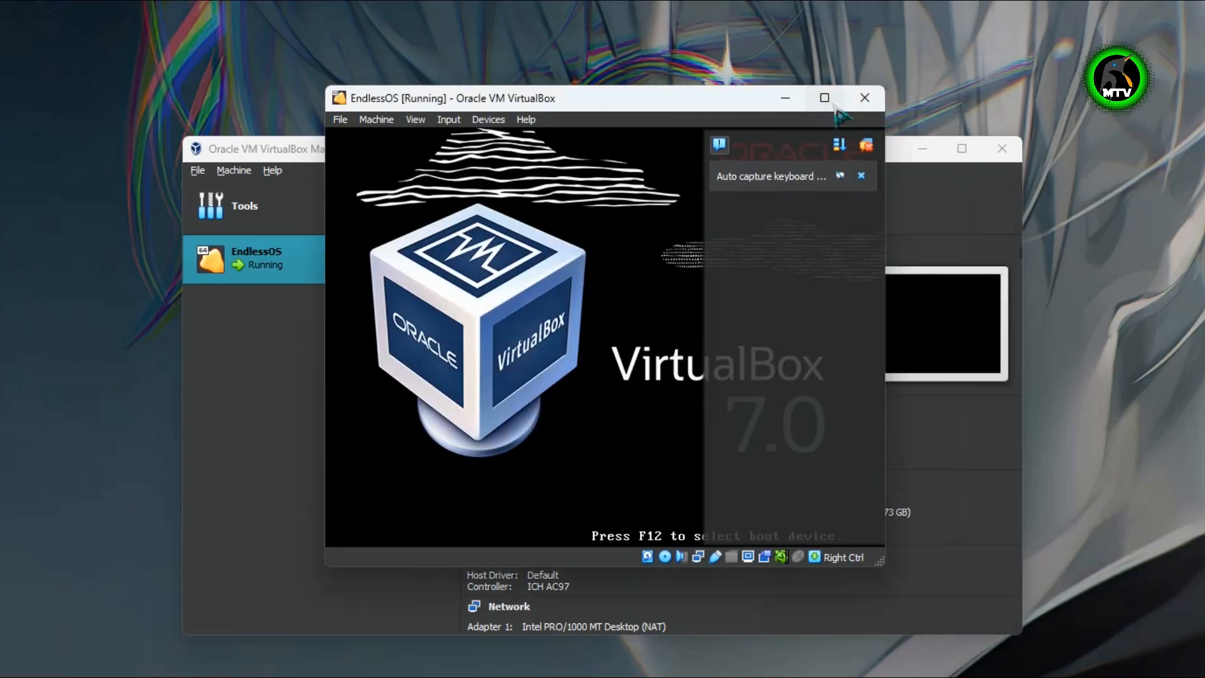
{"action": "left_click", "coordinate": [829, 99]}
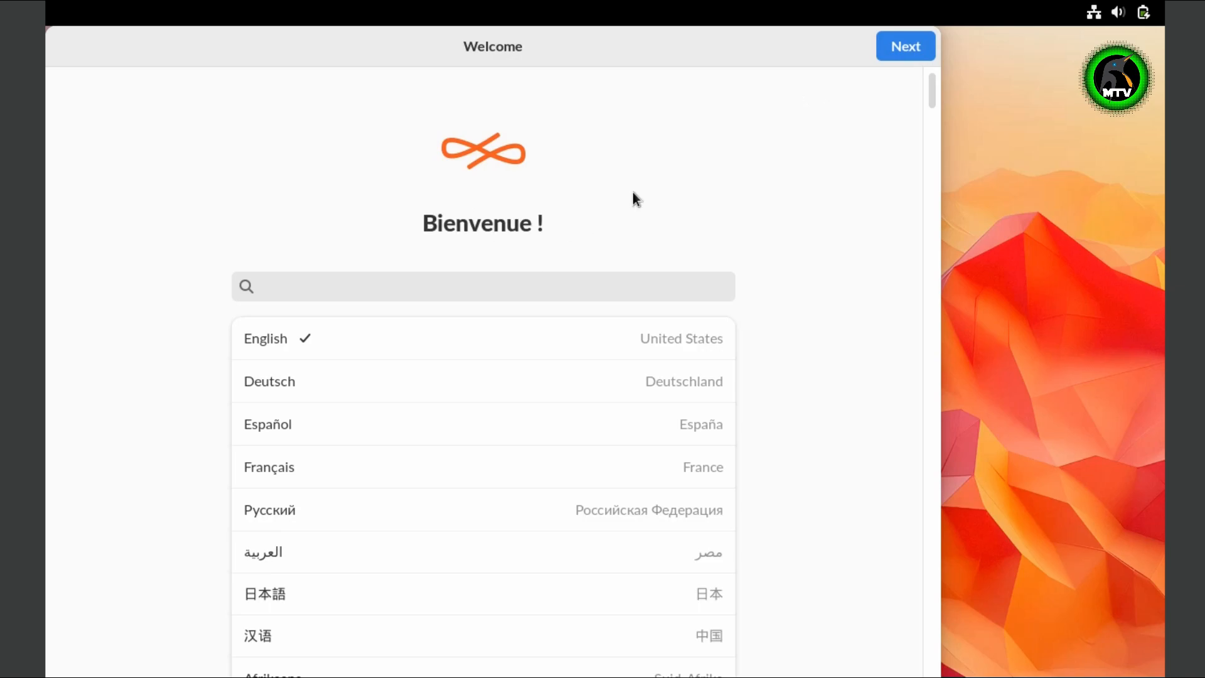
- Move the Welcome window aside and switch on Dark Mode from the top-right quick settings
{"action": "left_click_drag", "start_coordinate": [449, 47], "coordinate": [614, 27]}
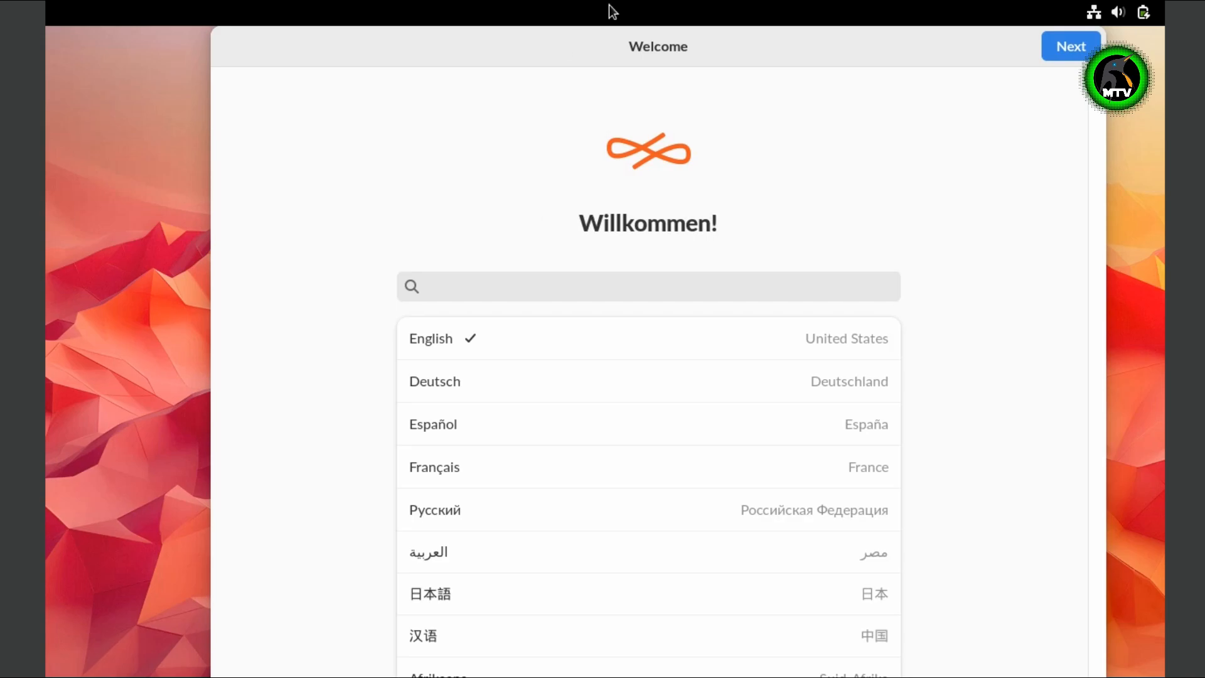
{"action": "left_click", "coordinate": [1130, 17]}
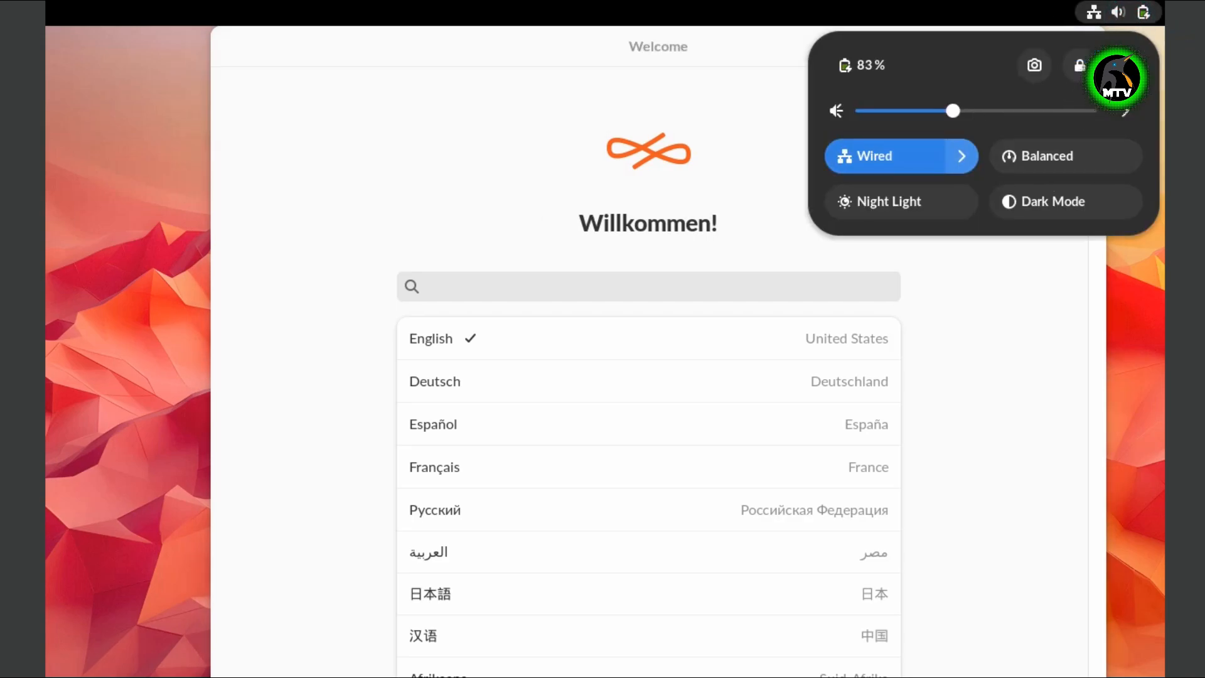
{"action": "left_click", "coordinate": [654, 54]}
{"action": "left_click", "coordinate": [1144, 14]}
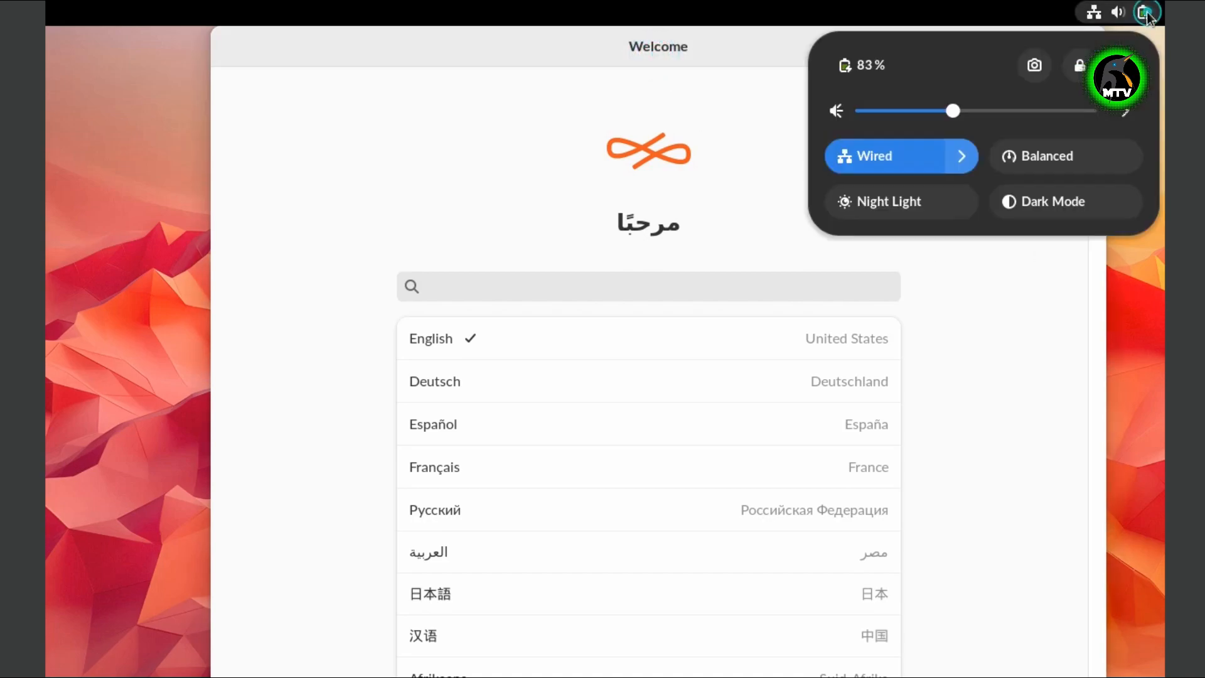
{"action": "left_click", "coordinate": [892, 208]}
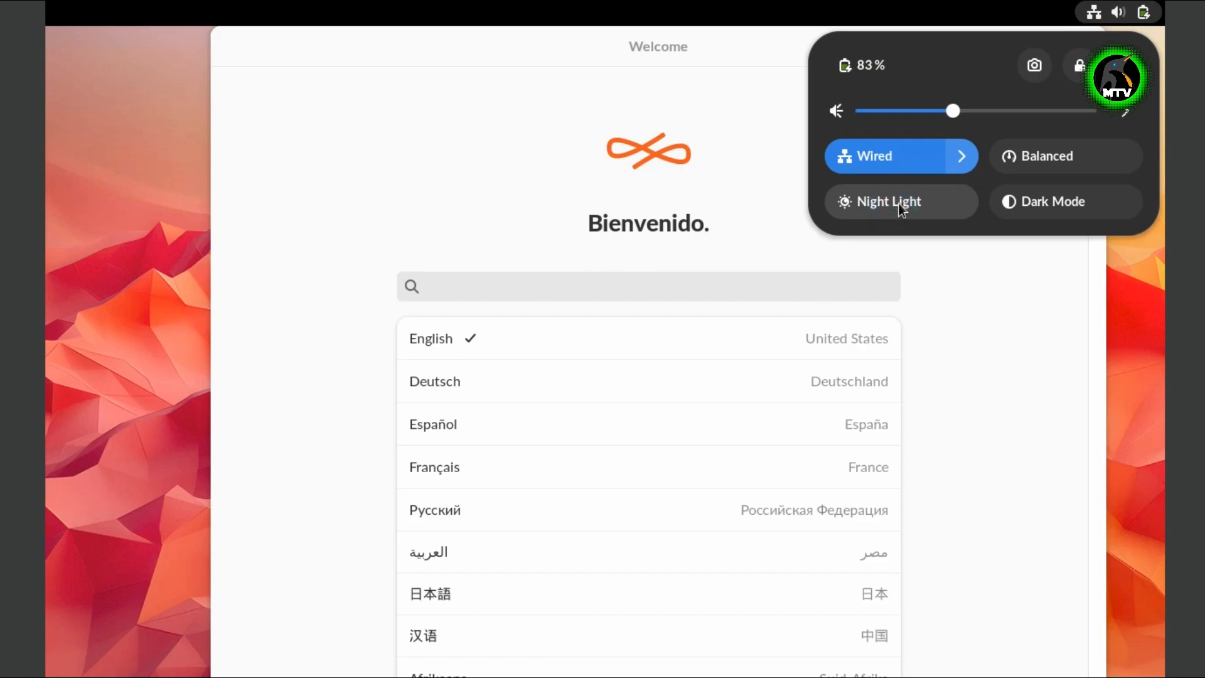
{"action": "left_click", "coordinate": [1060, 208]}
{"action": "left_click", "coordinate": [633, 66]}
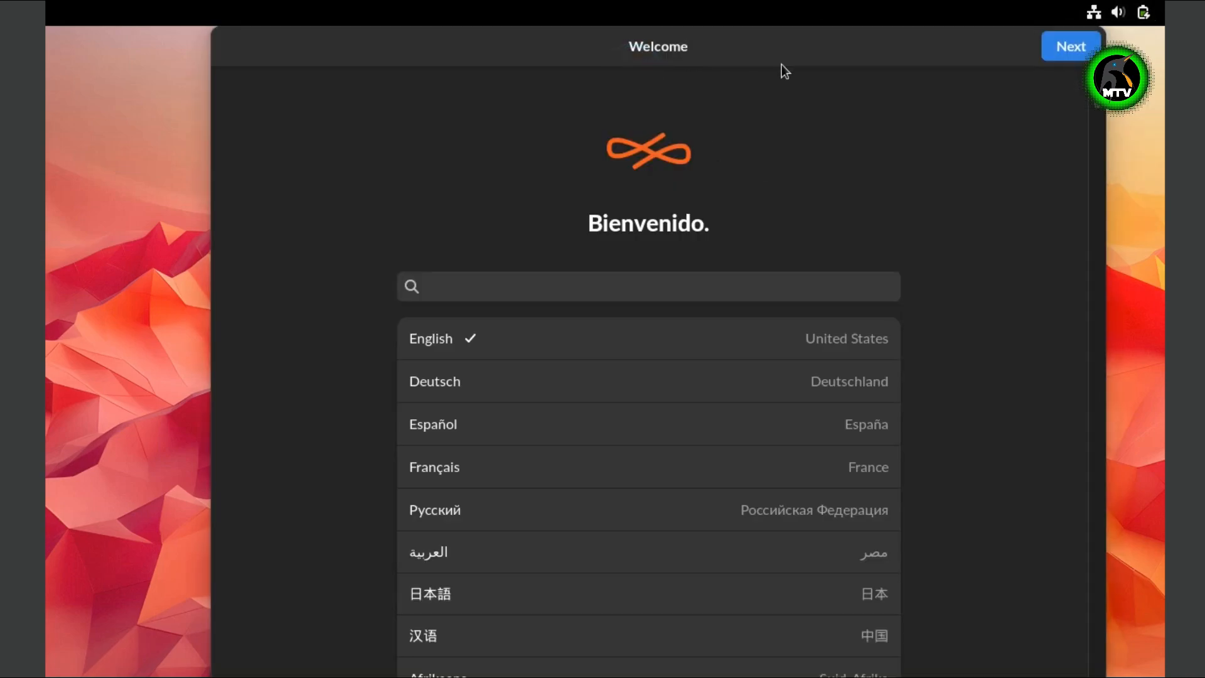
{"action": "left_click", "coordinate": [769, 44]}
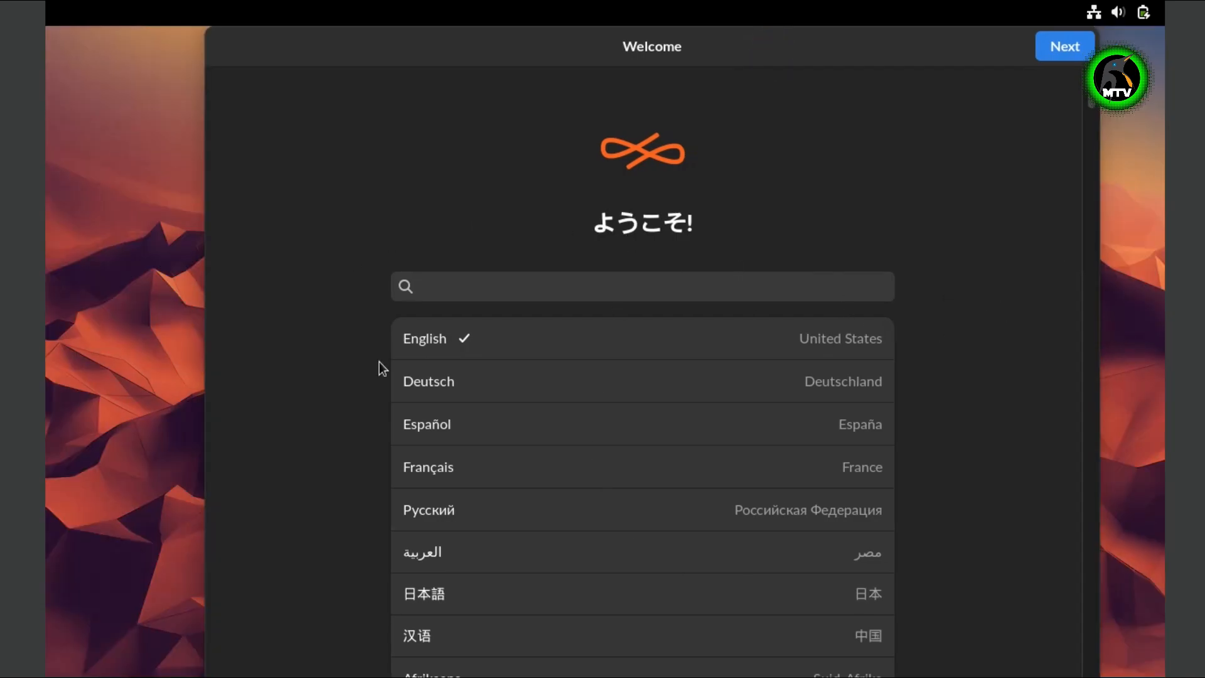
- Keep English as the language, continue, and choose to reformat with Endless OS
{"action": "scroll", "coordinate": [475, 572], "scroll_direction": "down", "scroll_amount": 8}
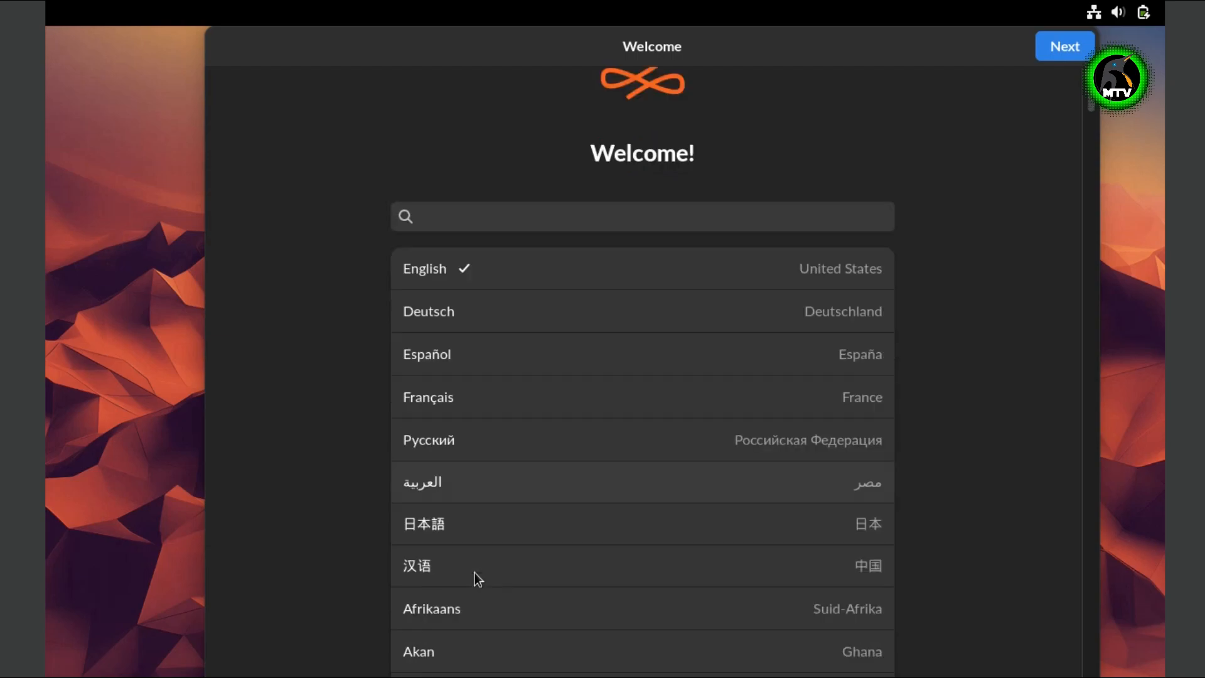
{"action": "scroll", "coordinate": [527, 534], "scroll_direction": "up", "scroll_amount": 5}
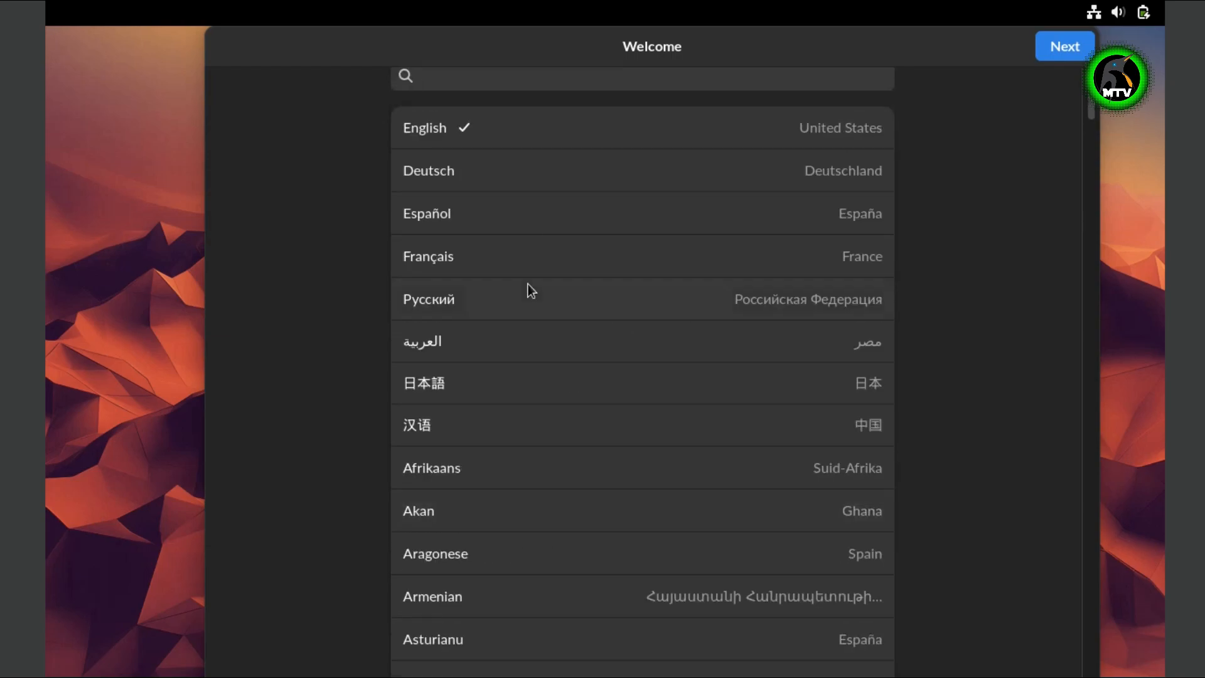
{"action": "scroll", "coordinate": [911, 228], "scroll_direction": "up", "scroll_amount": 3}
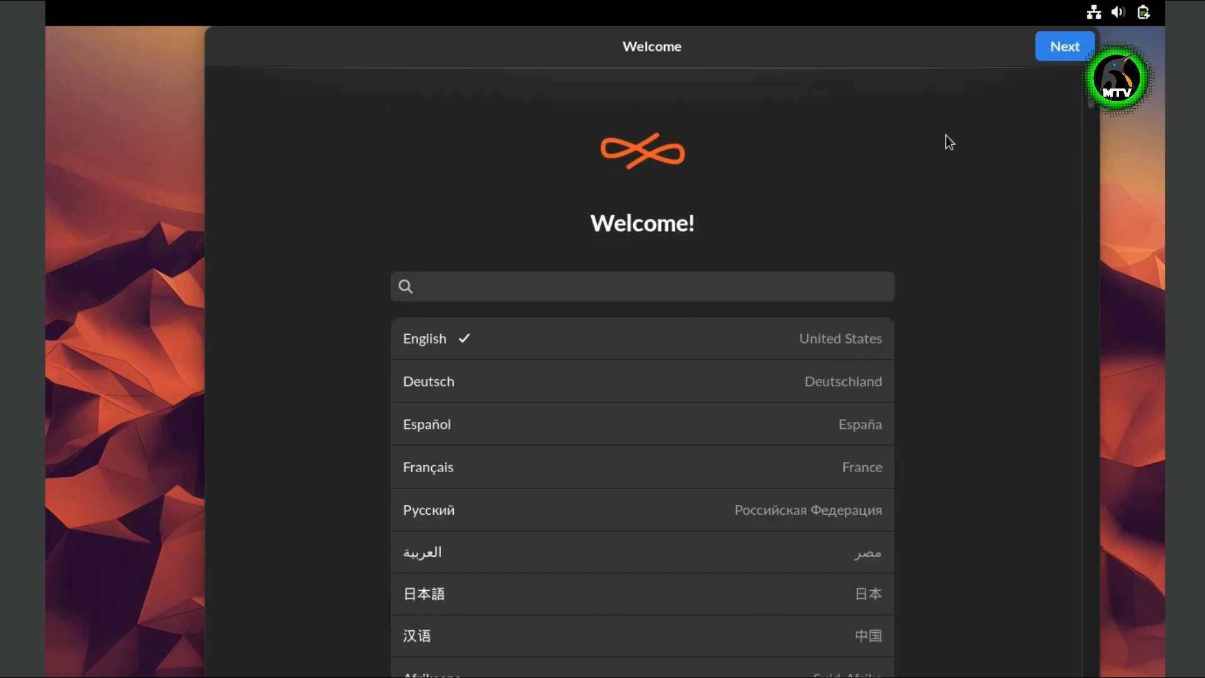
{"action": "left_click", "coordinate": [1065, 48]}
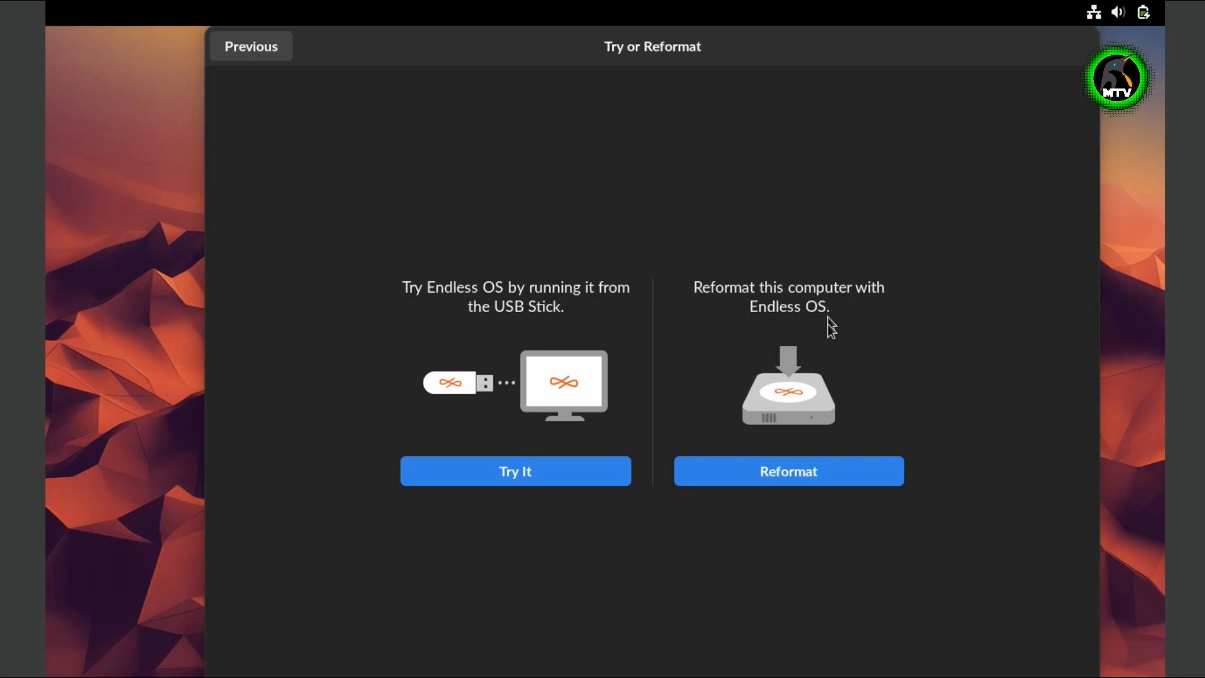
{"action": "left_click", "coordinate": [798, 477]}
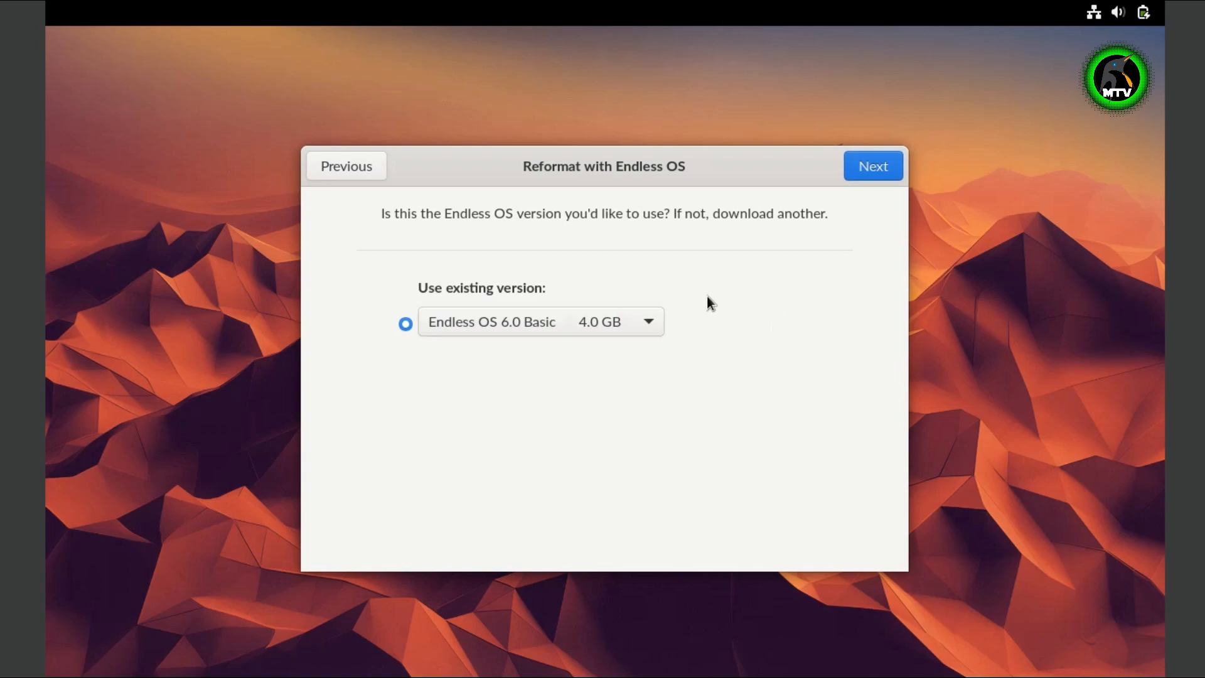
- Reformat with Endless OS 6.0 Basic onto VBOX HARDDISK, agreeing to erase all files
{"action": "left_click", "coordinate": [589, 331]}
{"action": "left_click", "coordinate": [589, 328]}
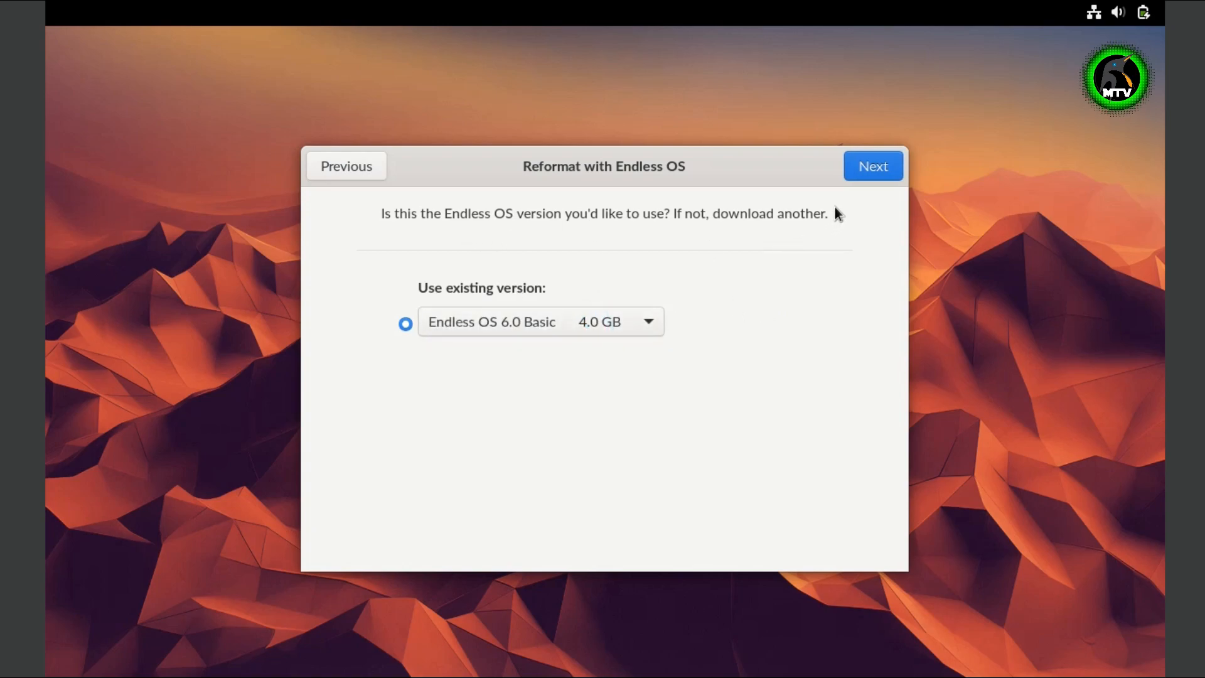
{"action": "left_click", "coordinate": [861, 171]}
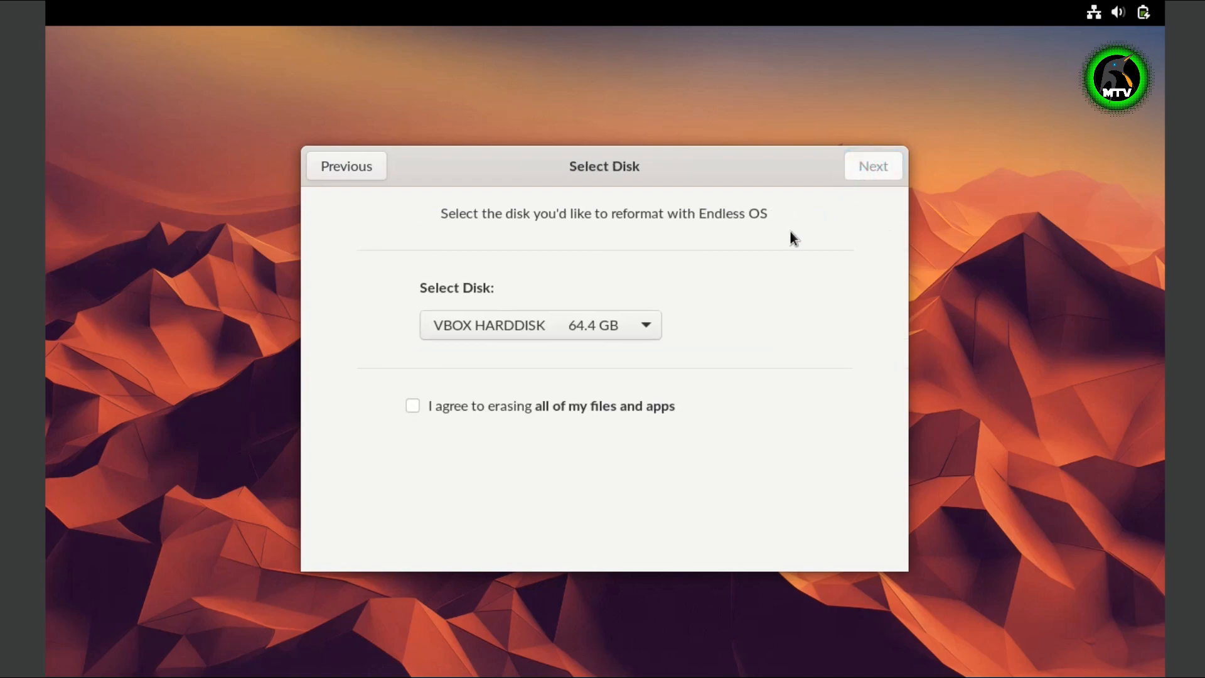
{"action": "left_click", "coordinate": [589, 329]}
{"action": "left_click", "coordinate": [589, 327]}
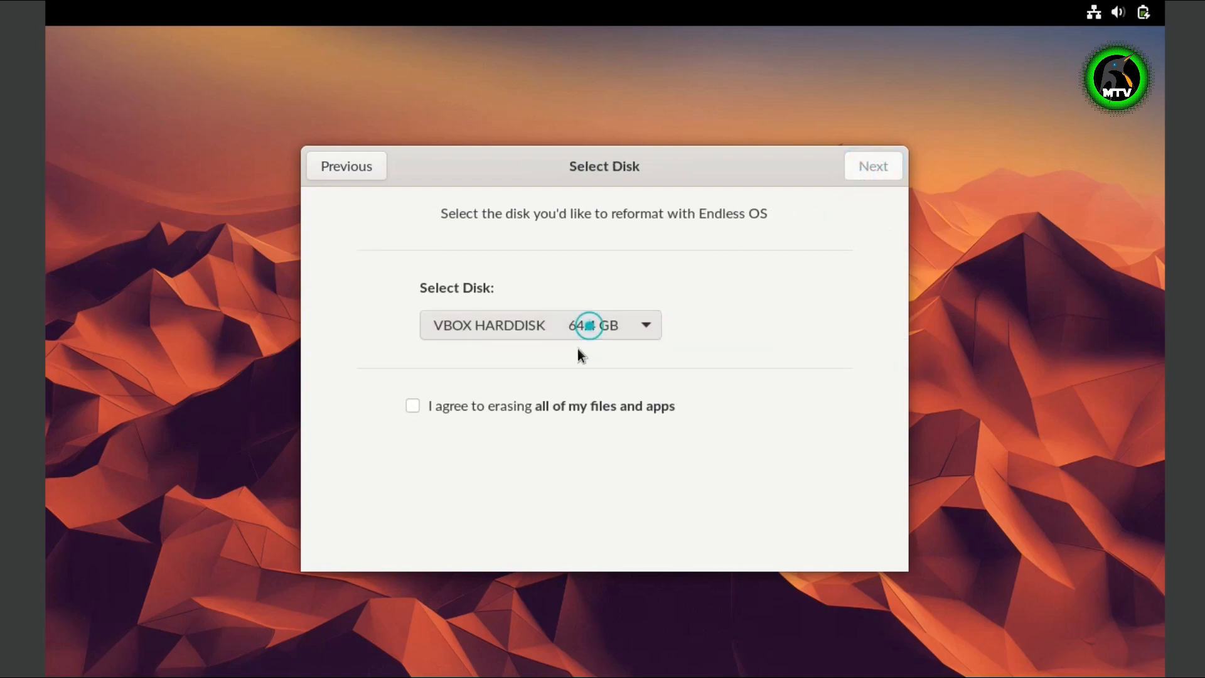
{"action": "left_click", "coordinate": [526, 406]}
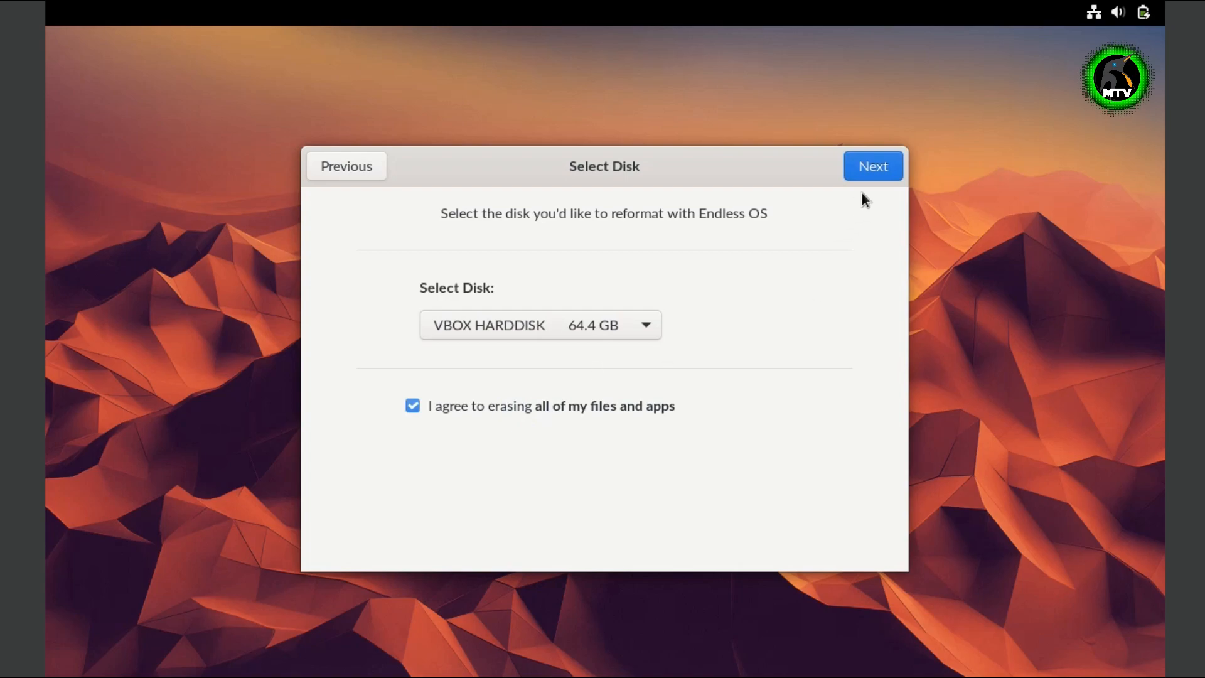
{"action": "left_click", "coordinate": [873, 169]}
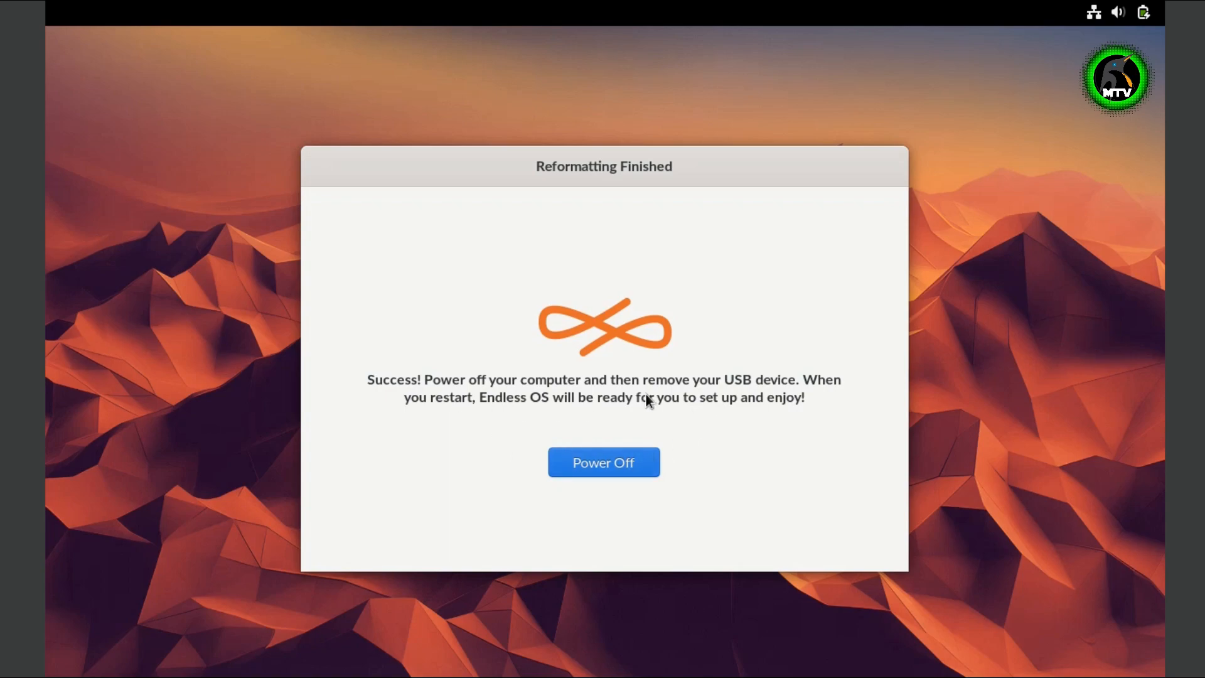
- Power off the VM once Reformatting Finished appears
{"action": "left_click", "coordinate": [613, 465]}
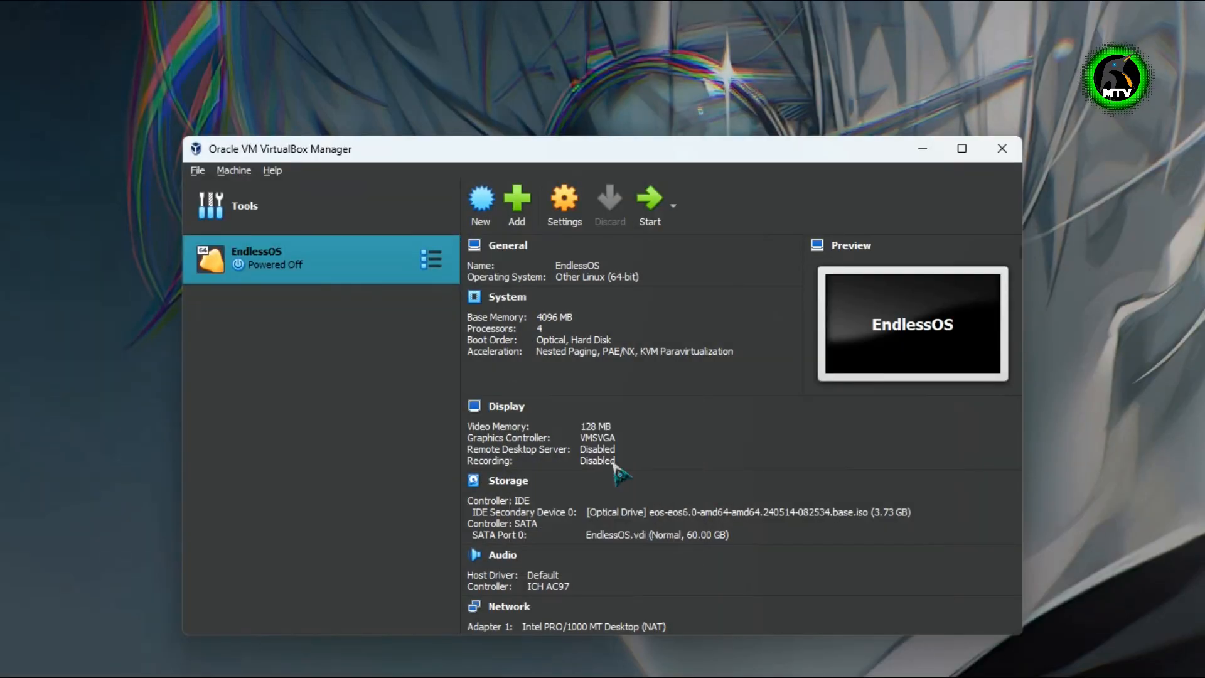
- Eject the Endless OS ISO from the EndlessOS VM's optical drive in Storage settings and save
{"action": "right_click", "coordinate": [326, 260]}
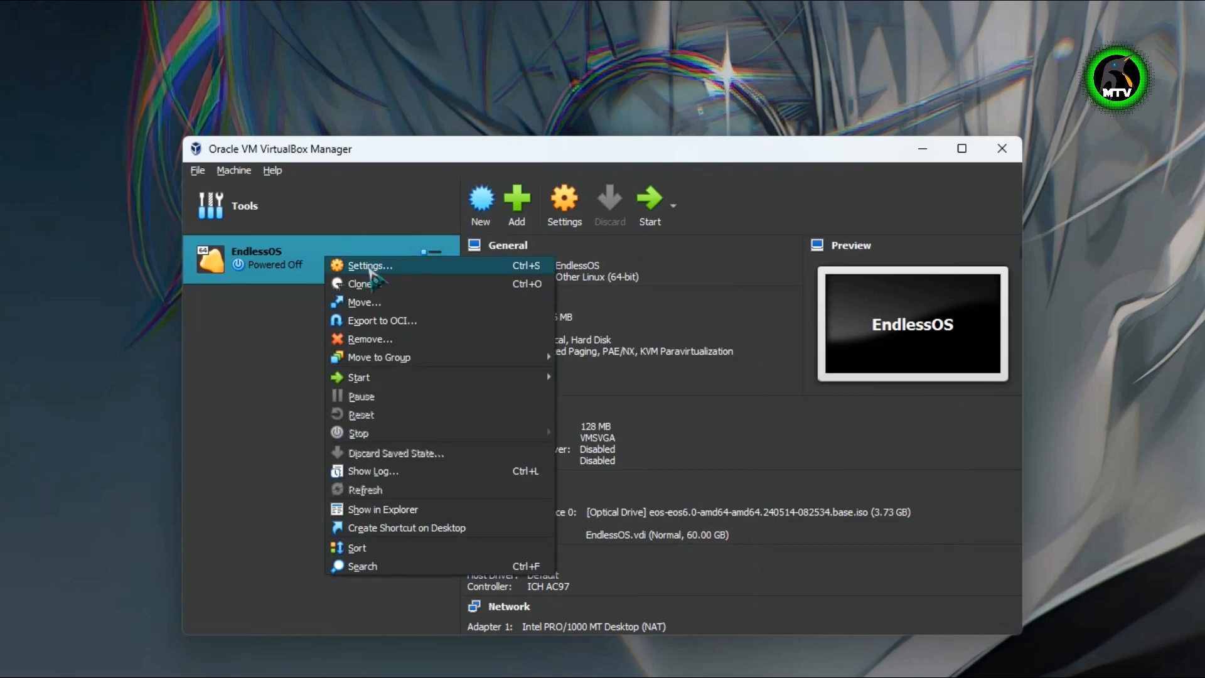
{"action": "left_click", "coordinate": [365, 268]}
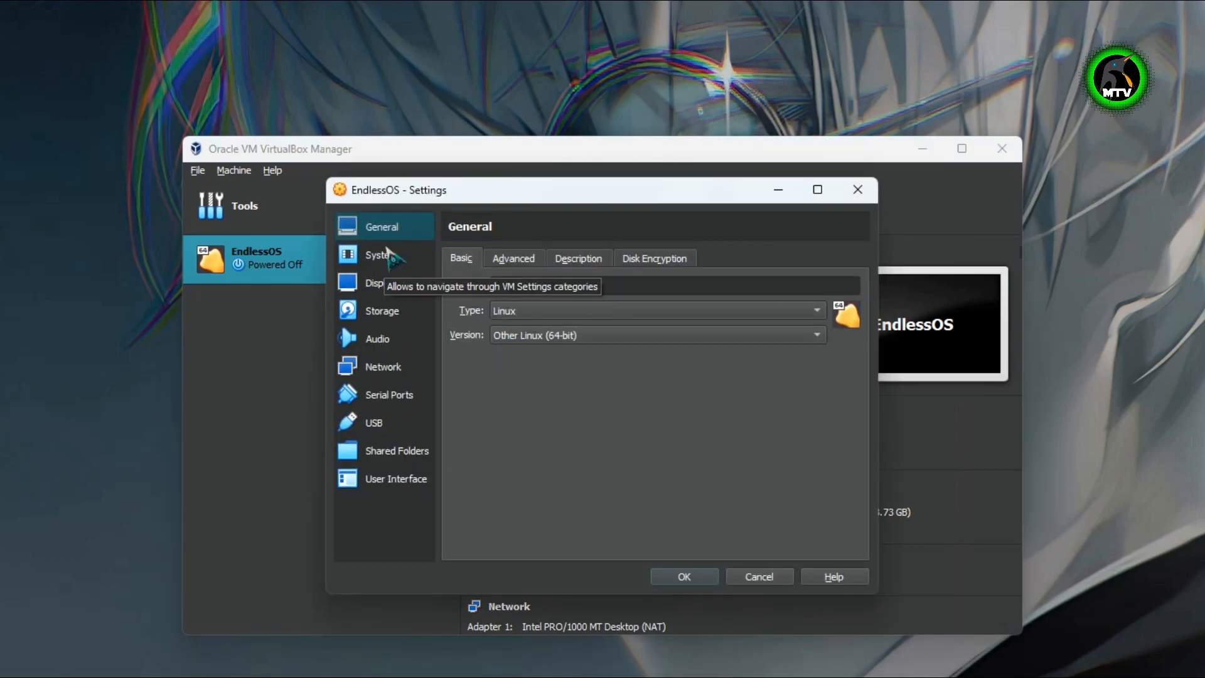
{"action": "left_click", "coordinate": [395, 314]}
{"action": "left_click", "coordinate": [534, 295]}
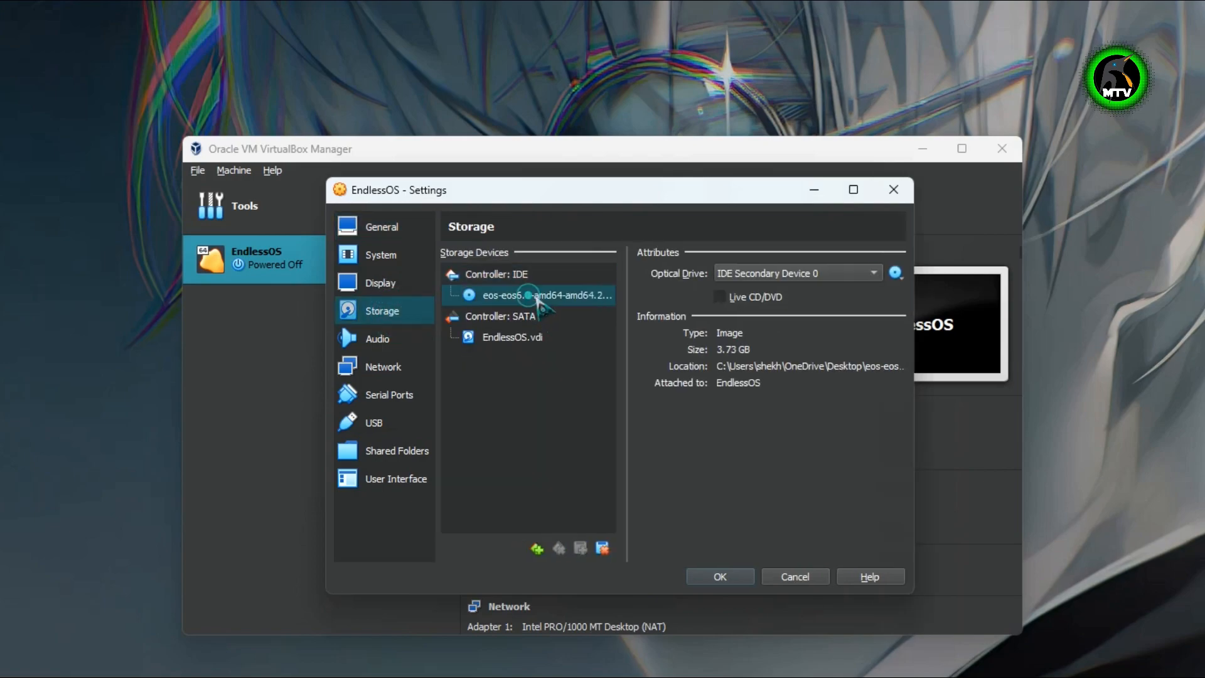
{"action": "left_click", "coordinate": [896, 273]}
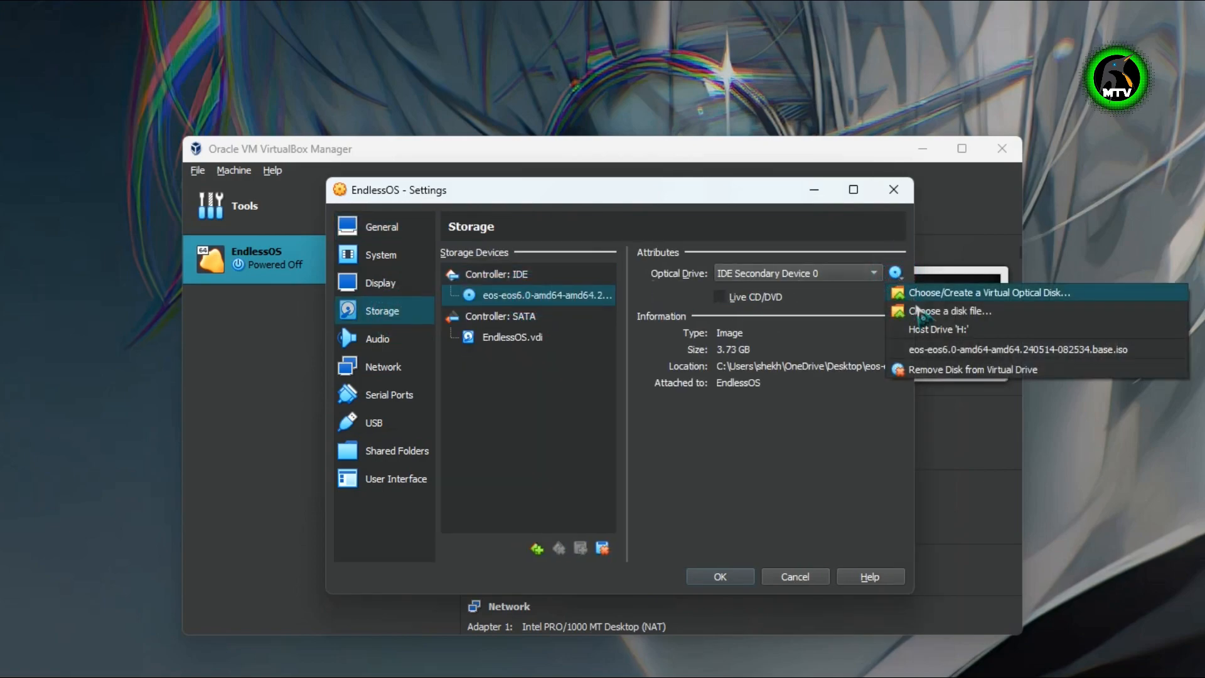
{"action": "left_click", "coordinate": [928, 372]}
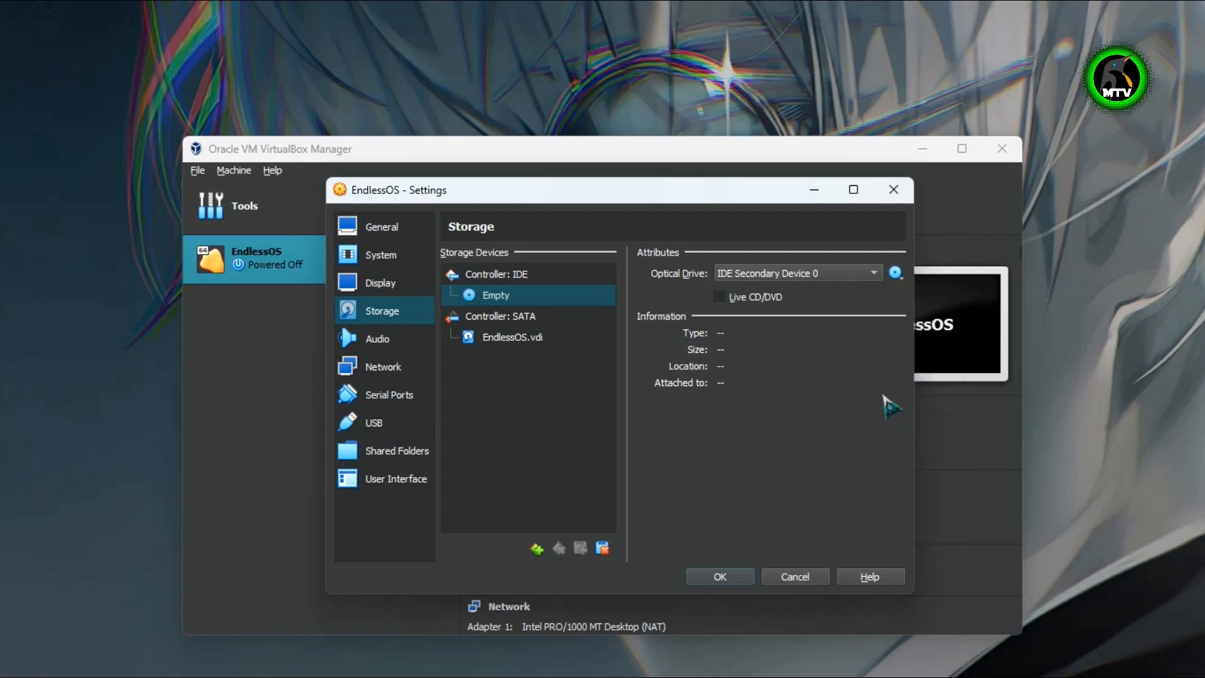
{"action": "left_click", "coordinate": [730, 583]}
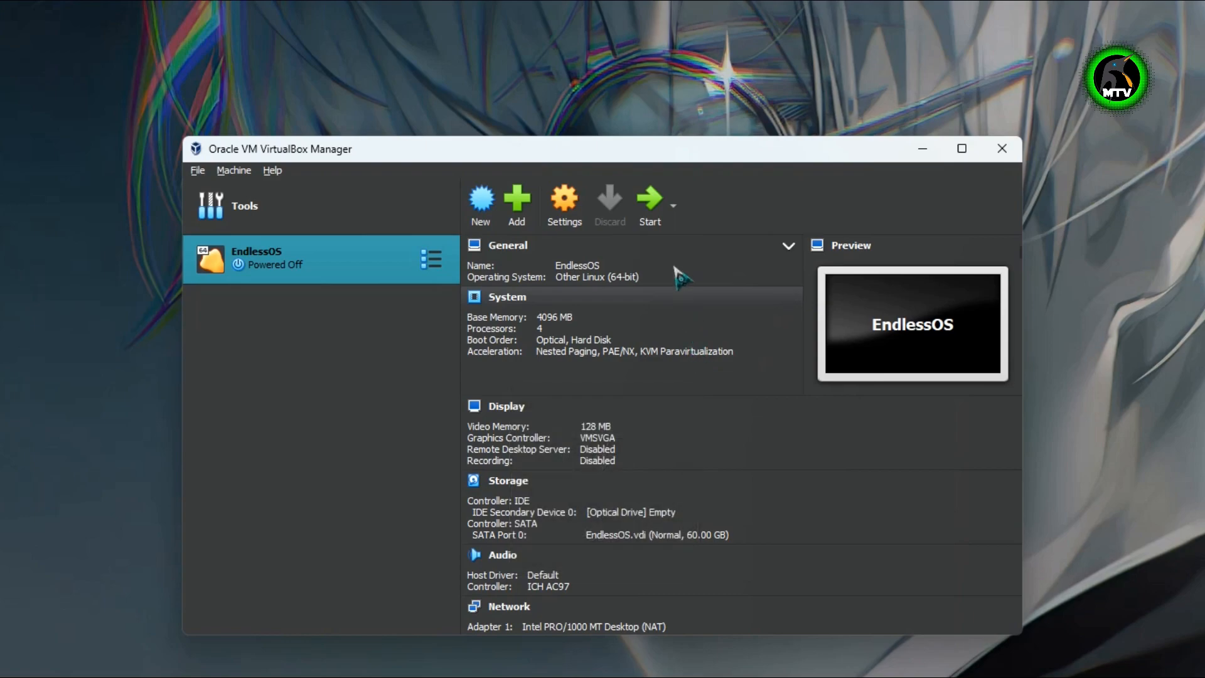
- Start the EndlessOS VM, reposition the Welcome window, and continue with English selected
{"action": "left_click", "coordinate": [656, 202]}
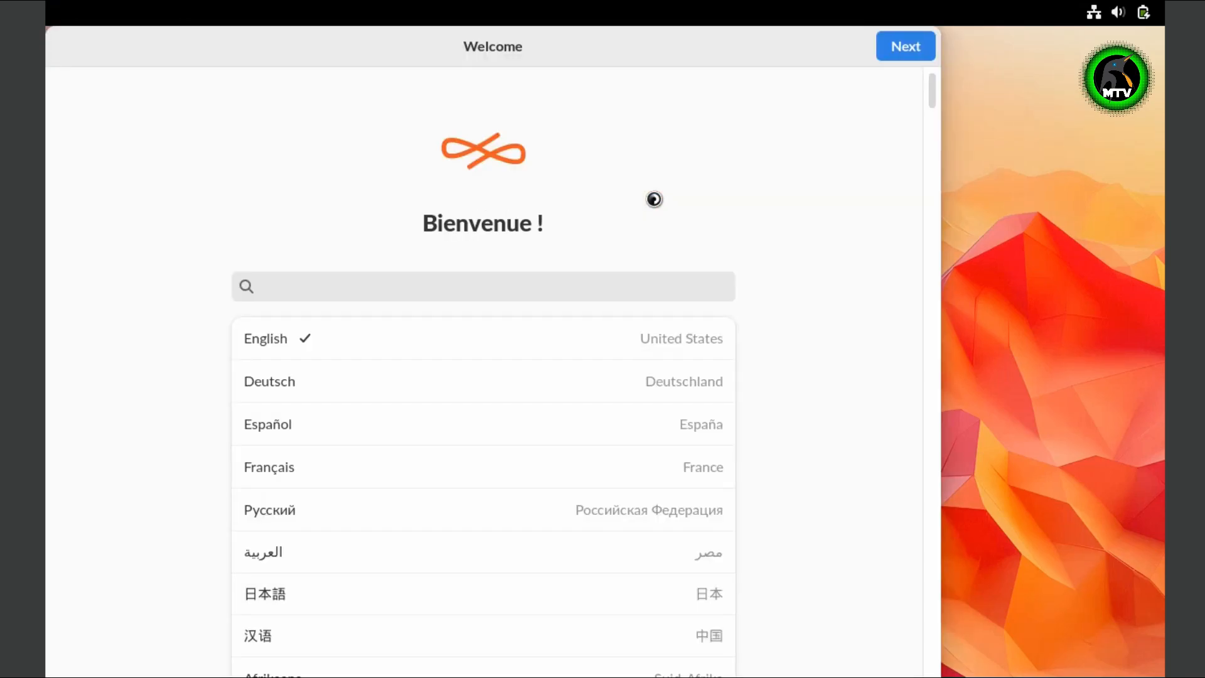
{"action": "left_click_drag", "start_coordinate": [443, 45], "coordinate": [539, 74]}
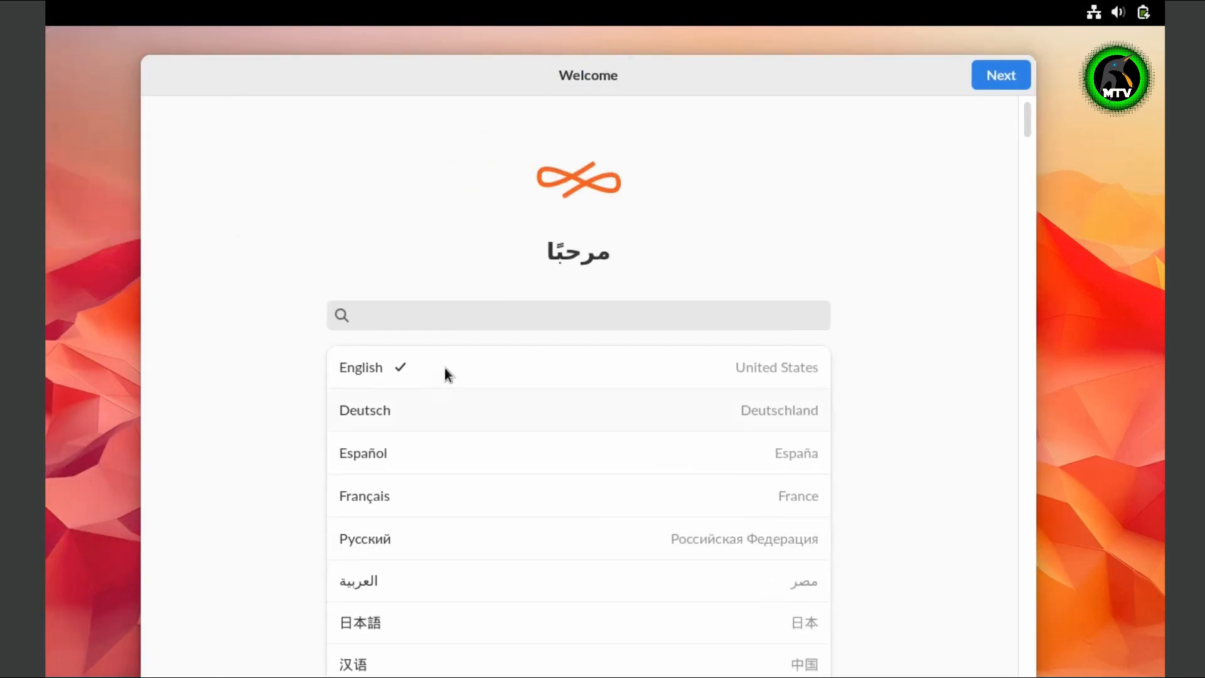
{"action": "left_click_drag", "start_coordinate": [631, 80], "coordinate": [634, 49]}
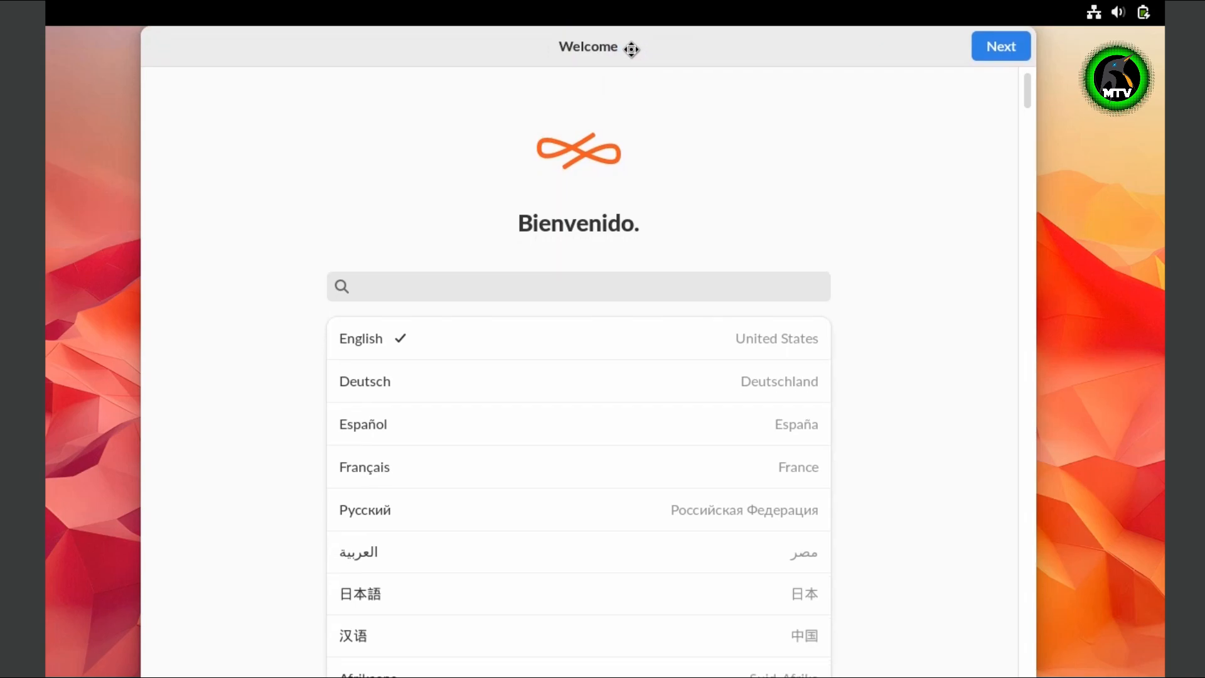
{"action": "left_click", "coordinate": [1003, 54]}
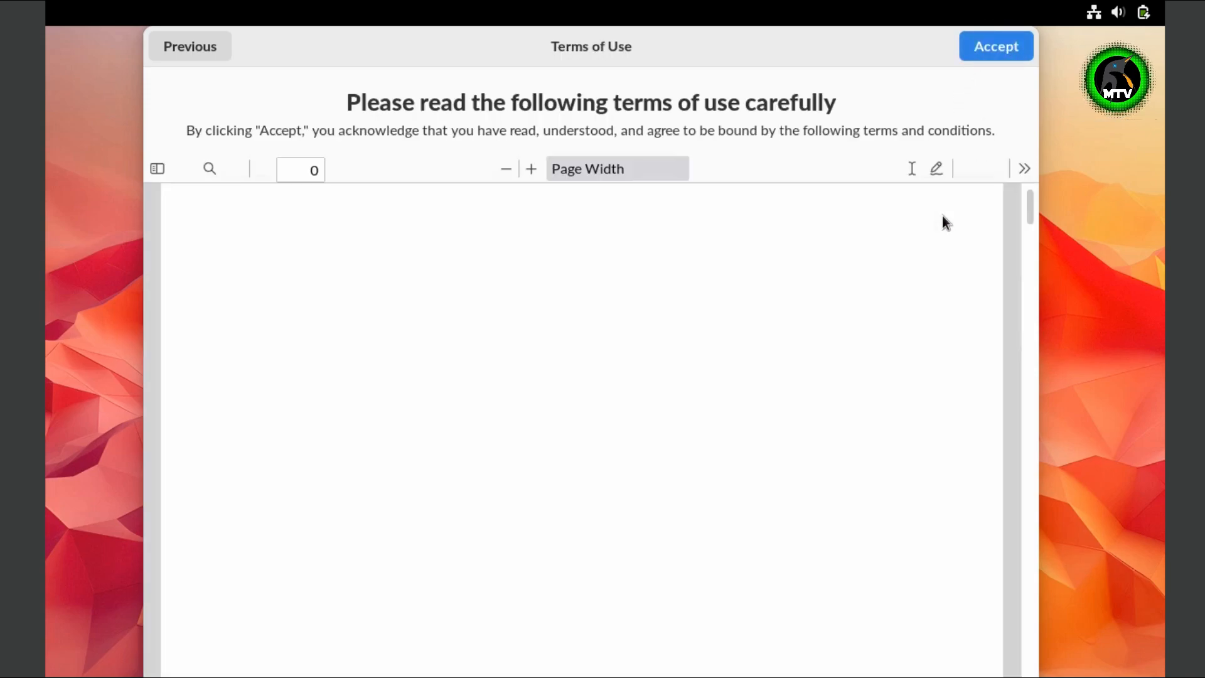
- Accept the terms of use, switch off Location Services and usage statistics, and continue
{"action": "scroll", "coordinate": [696, 463], "scroll_direction": "down", "scroll_amount": 20}
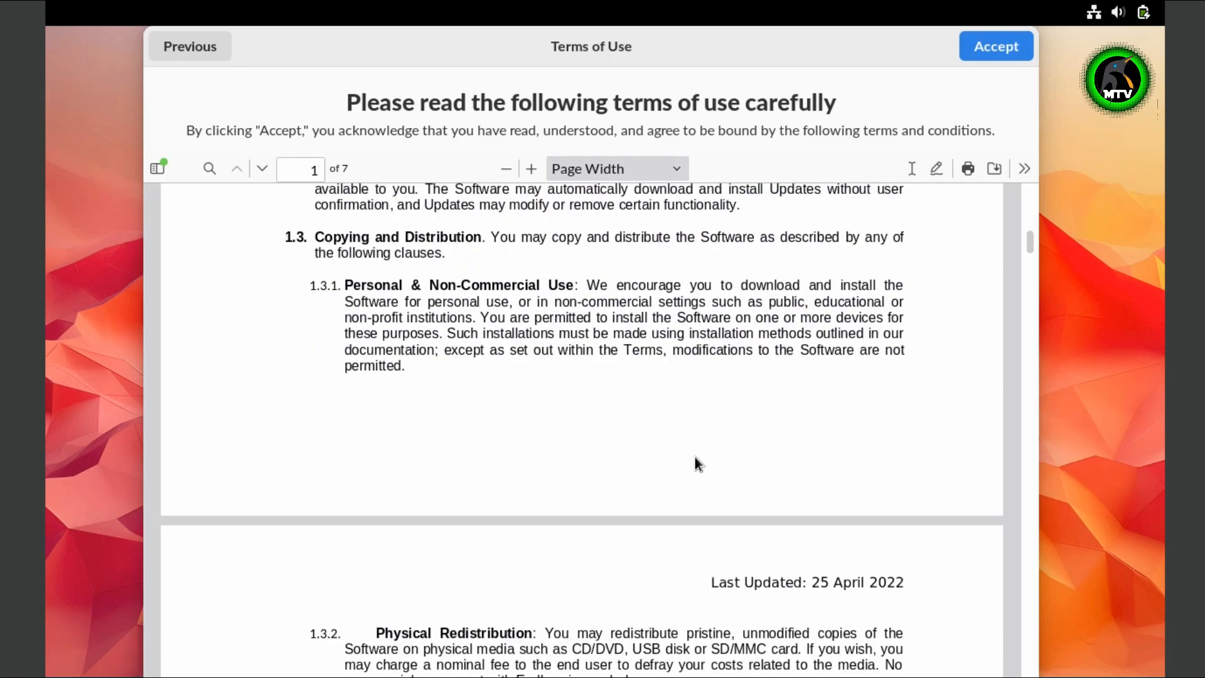
{"action": "scroll", "coordinate": [695, 463], "scroll_direction": "up", "scroll_amount": 20}
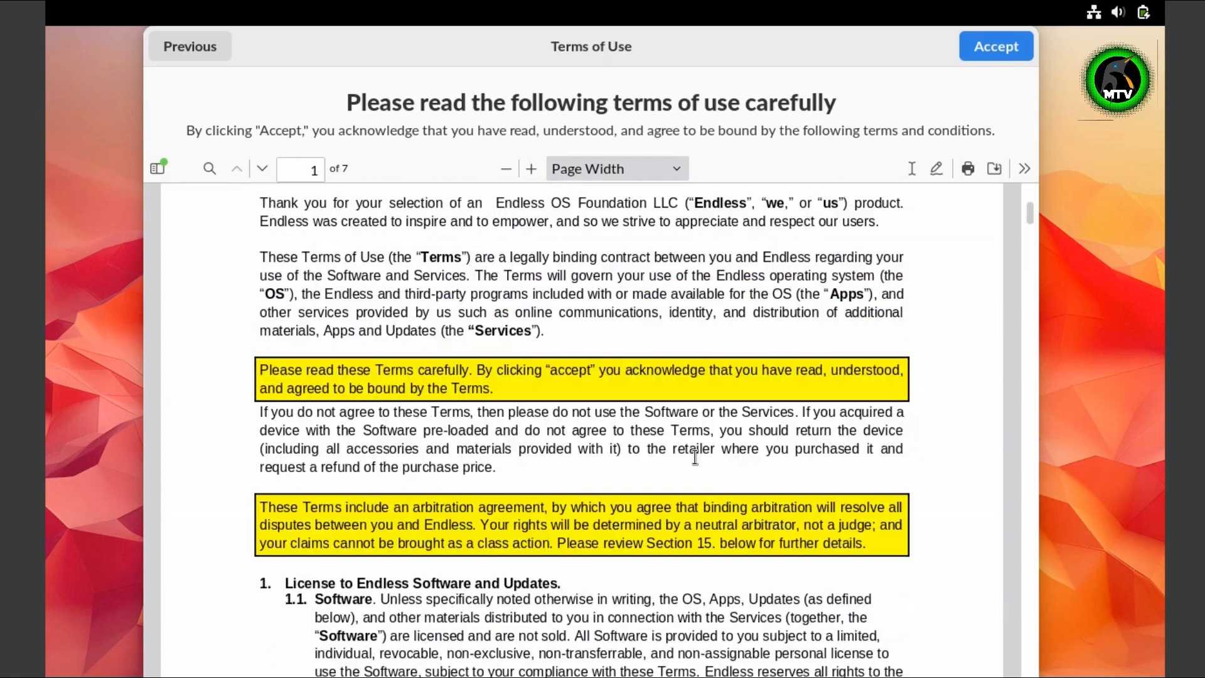
{"action": "left_click", "coordinate": [988, 55]}
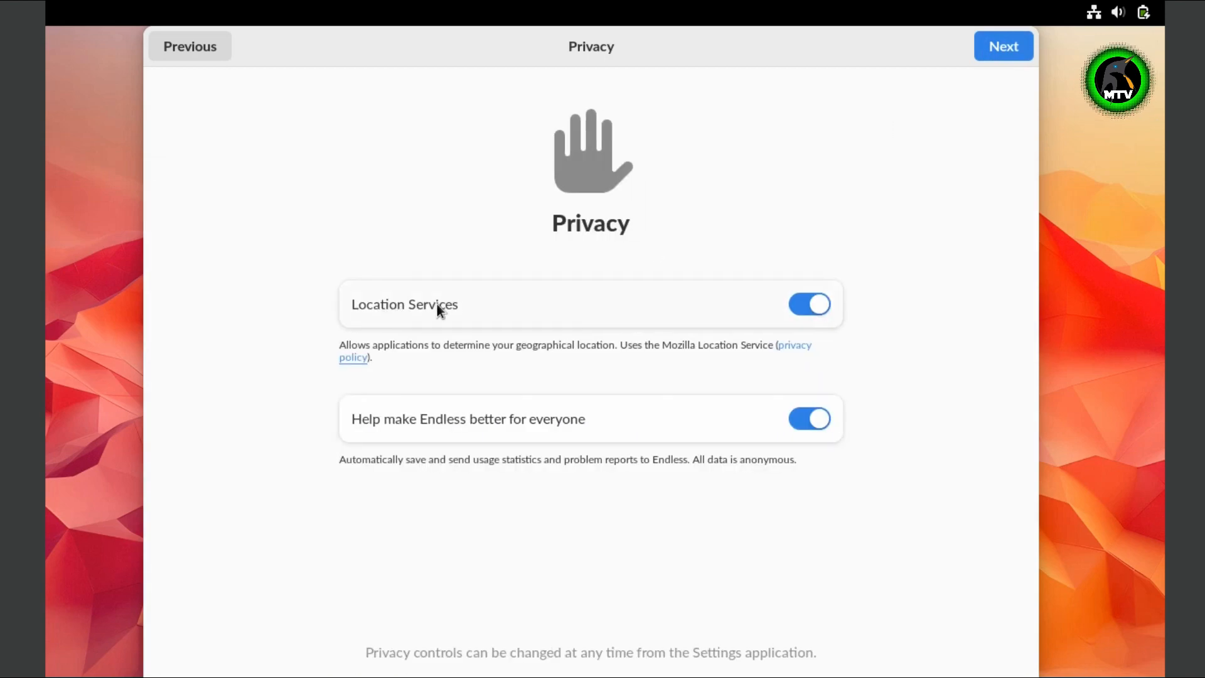
{"action": "left_click", "coordinate": [808, 311]}
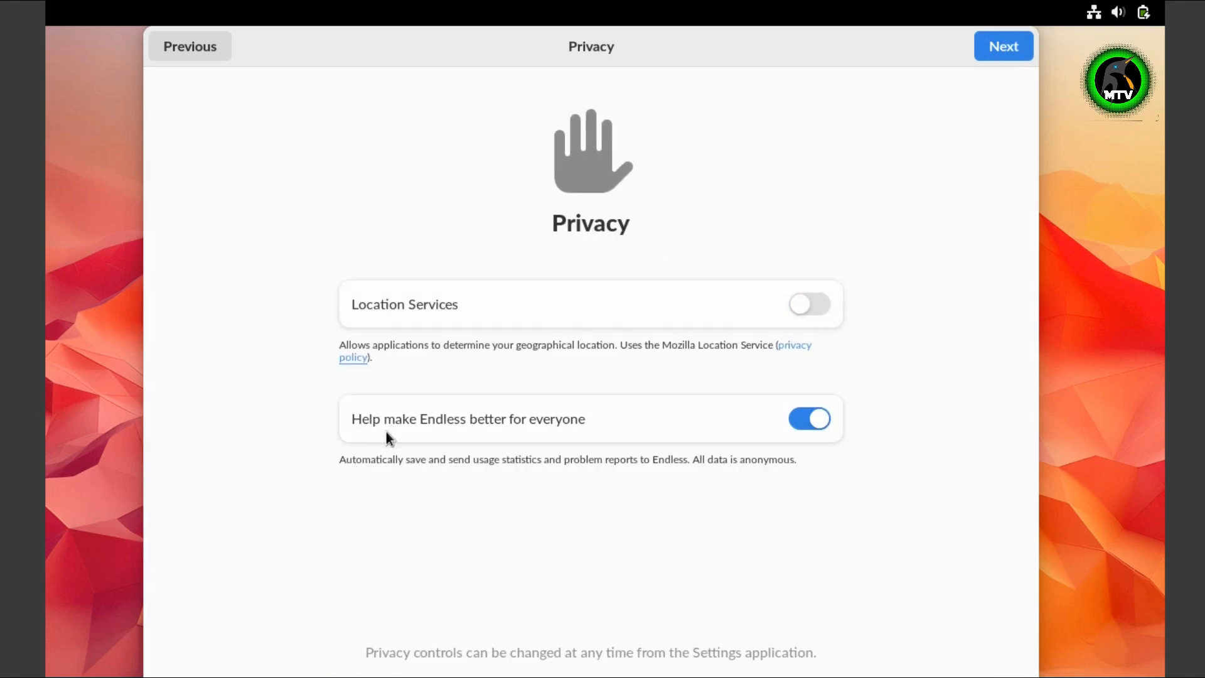
{"action": "left_click", "coordinate": [787, 426]}
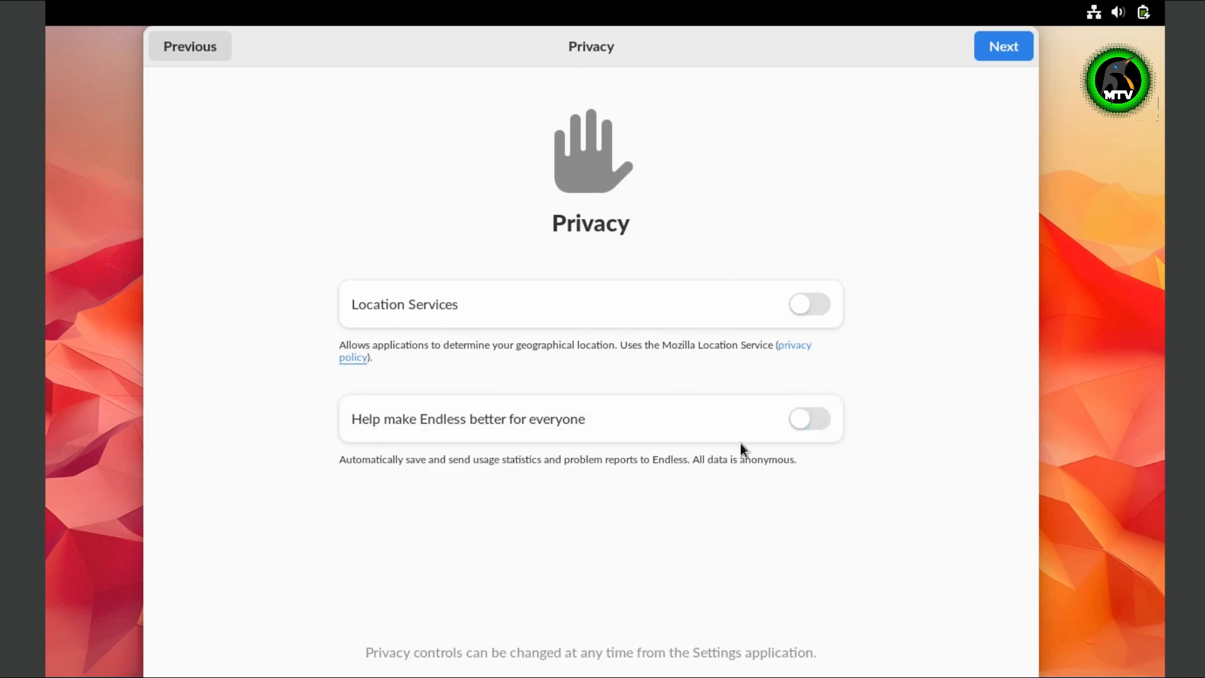
{"action": "left_click", "coordinate": [1014, 47]}
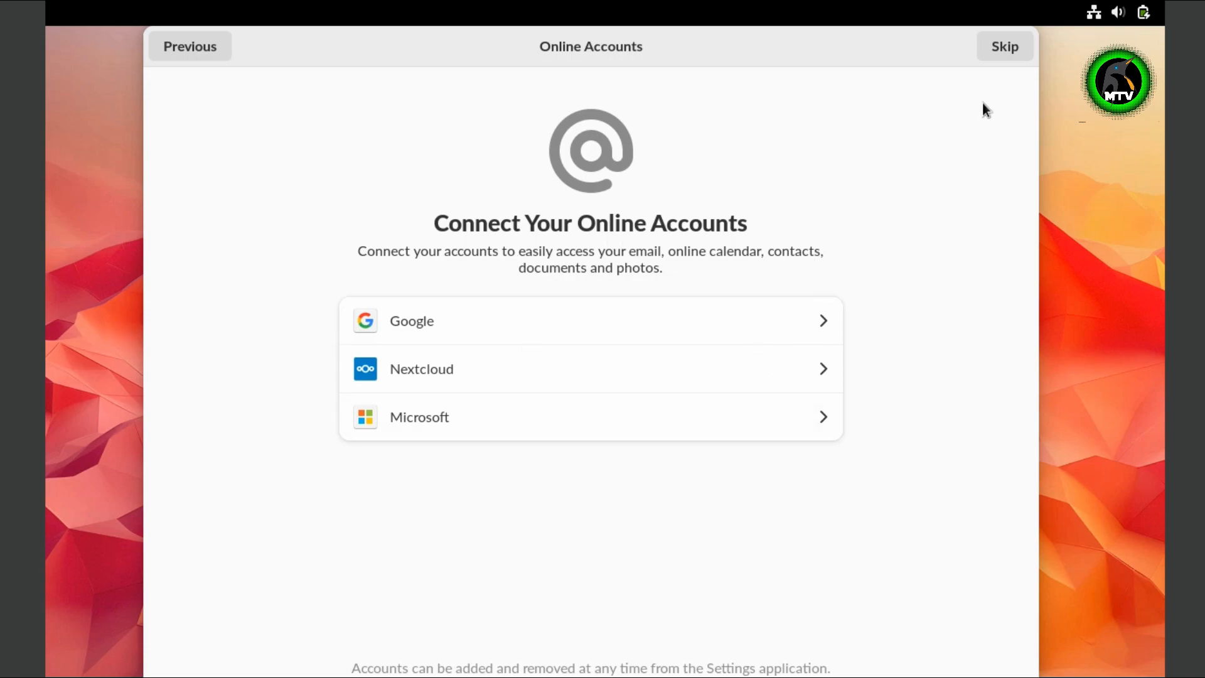
- Skip online accounts, enter the user's full name, and choose to set a password
{"action": "left_click", "coordinate": [1002, 47]}
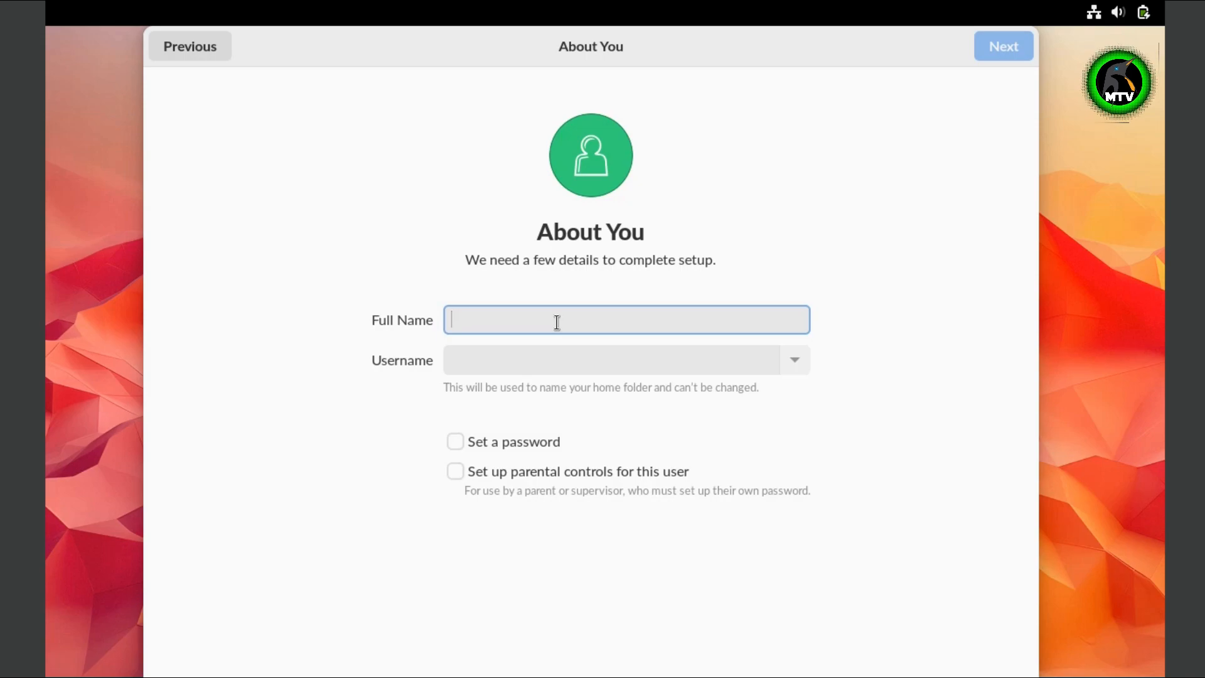
{"action": "type", "text": "megatec"}
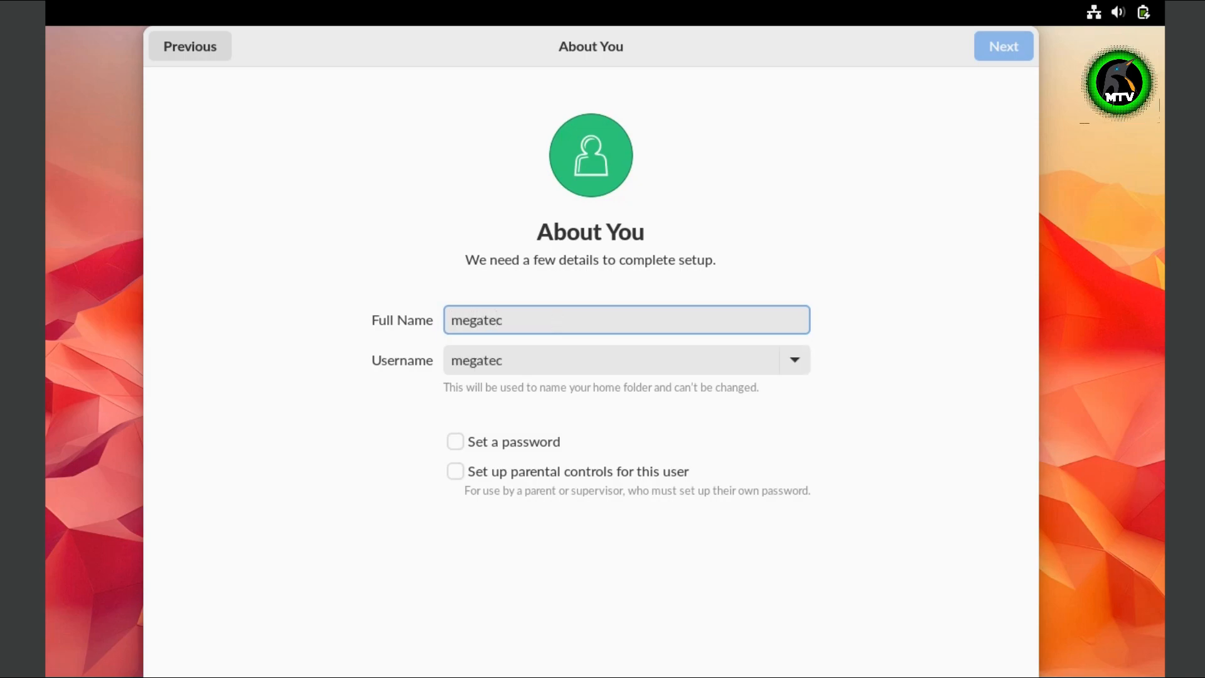
{"action": "type", "text": "hverse"}
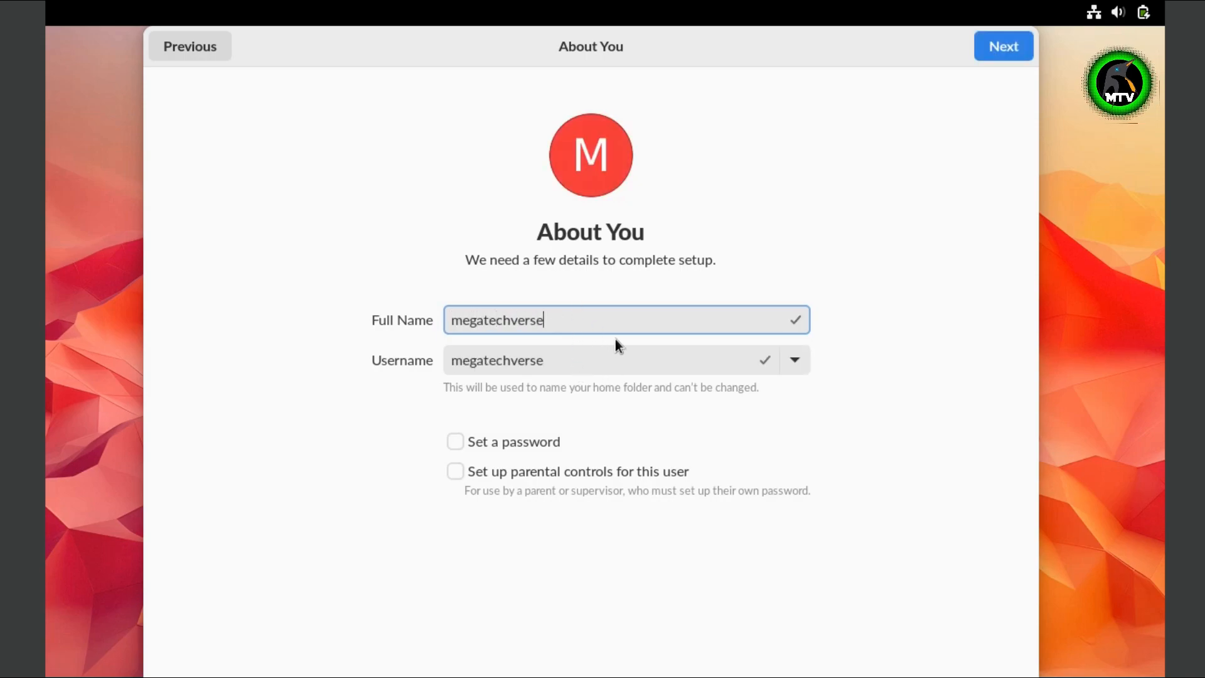
{"action": "left_click", "coordinate": [491, 442]}
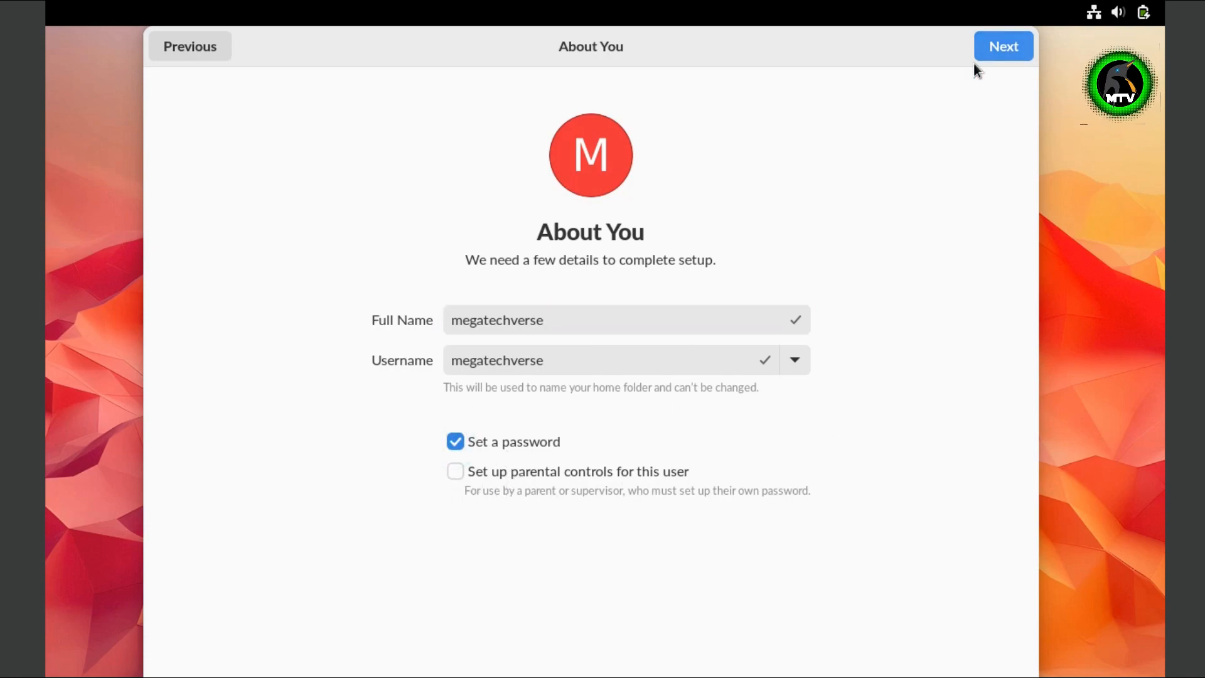
{"action": "left_click", "coordinate": [995, 49]}
- Enter and confirm the account password, then start using Endless OS
{"action": "type", "text": "********i"}
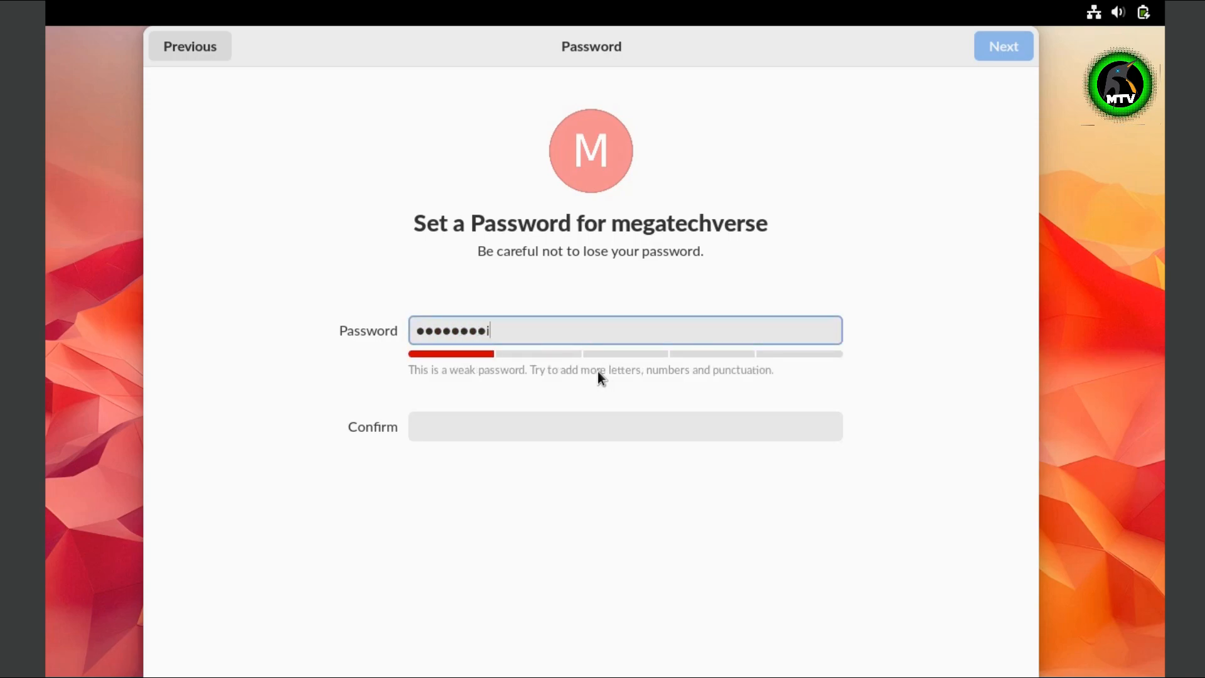
{"action": "key", "text": "Tab"}
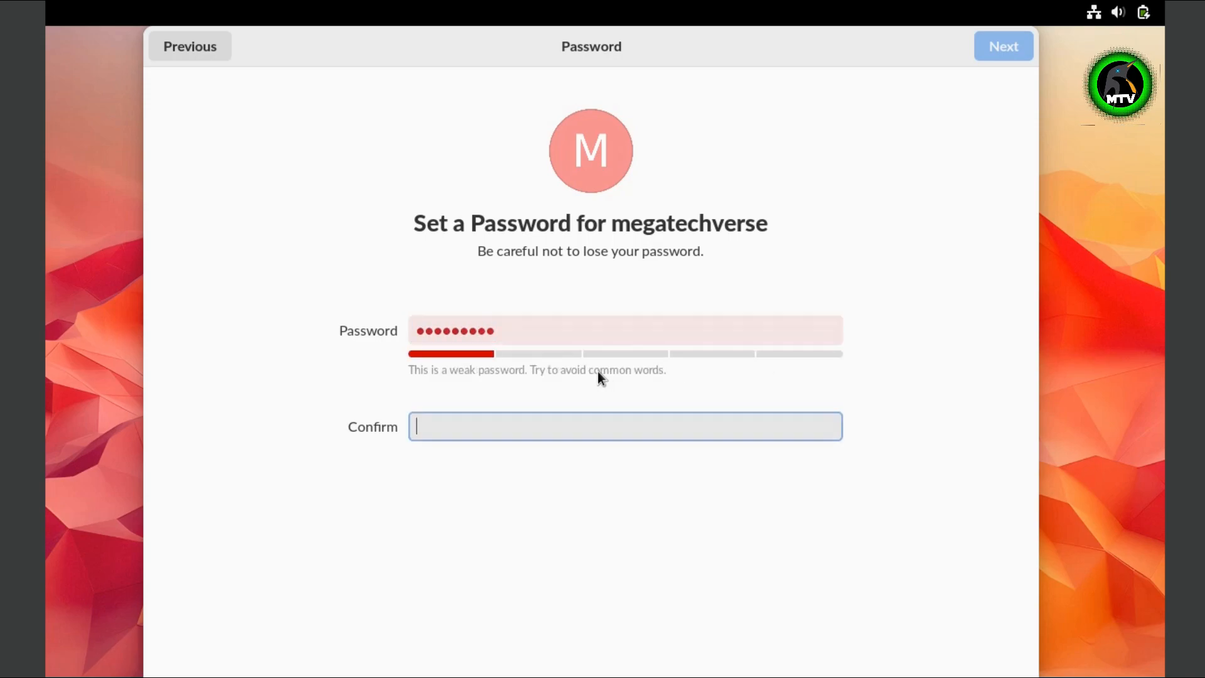
{"action": "type", "text": "***s****i"}
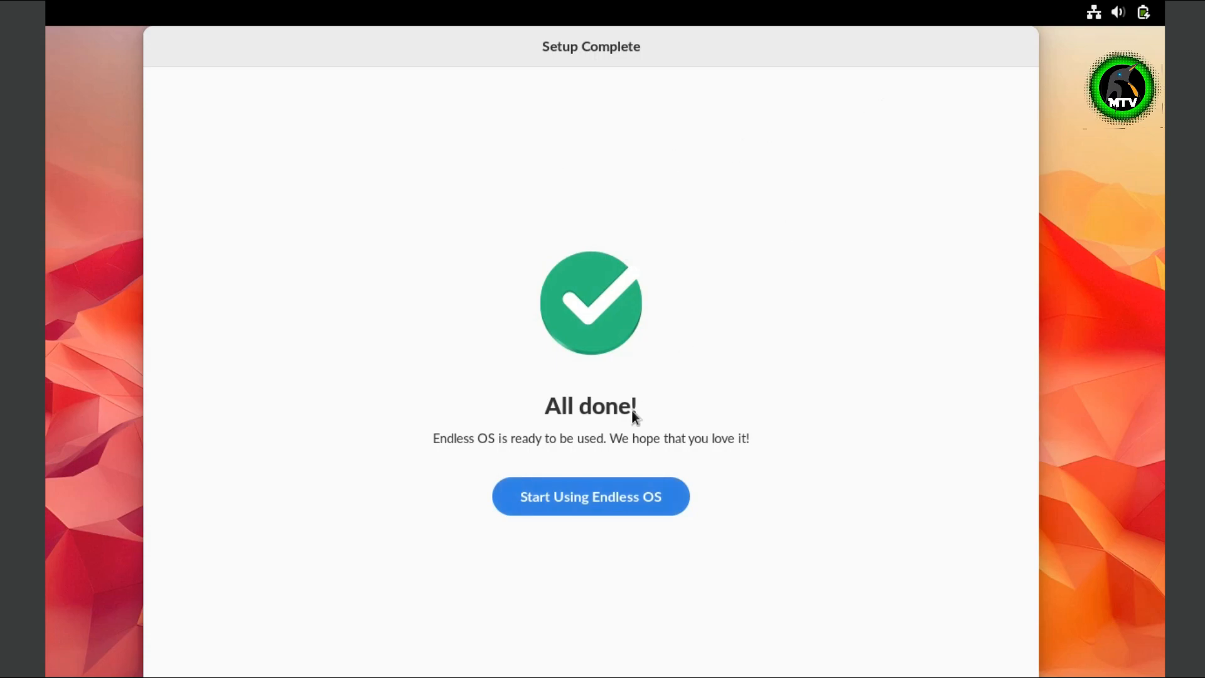
{"action": "left_click", "coordinate": [570, 508]}
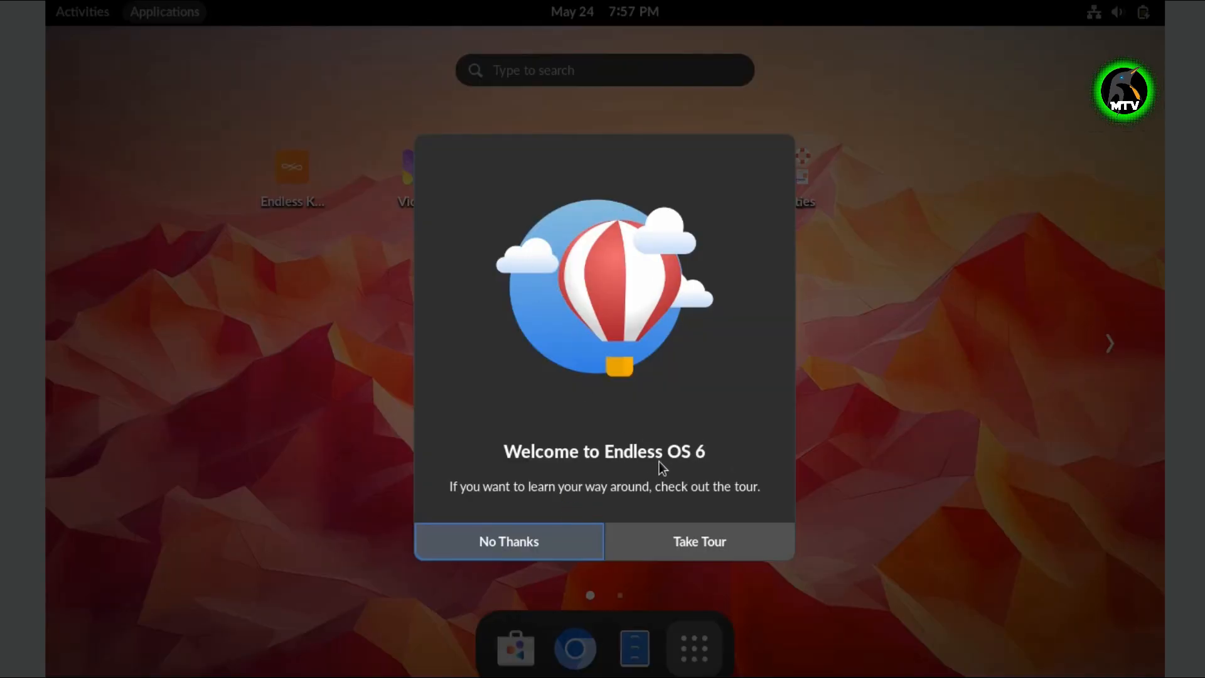
- Decline the welcome tour and peek into the Work and Utilities app folders
{"action": "left_click", "coordinate": [520, 546]}
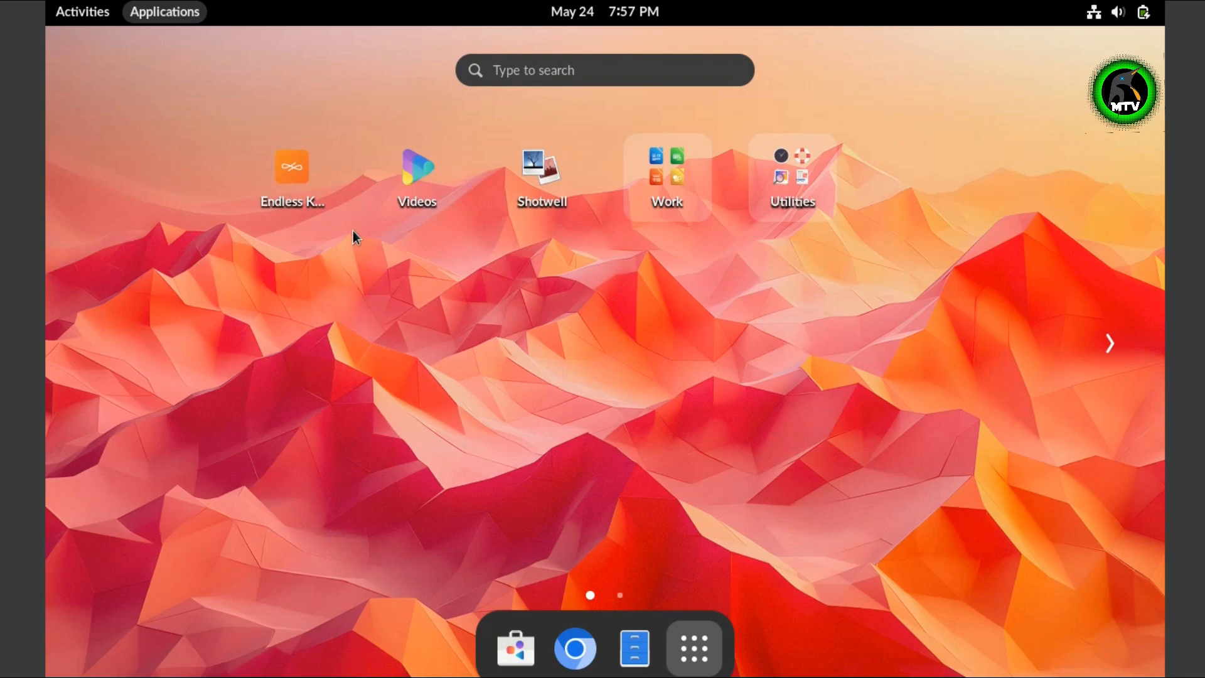
{"action": "left_click", "coordinate": [694, 167]}
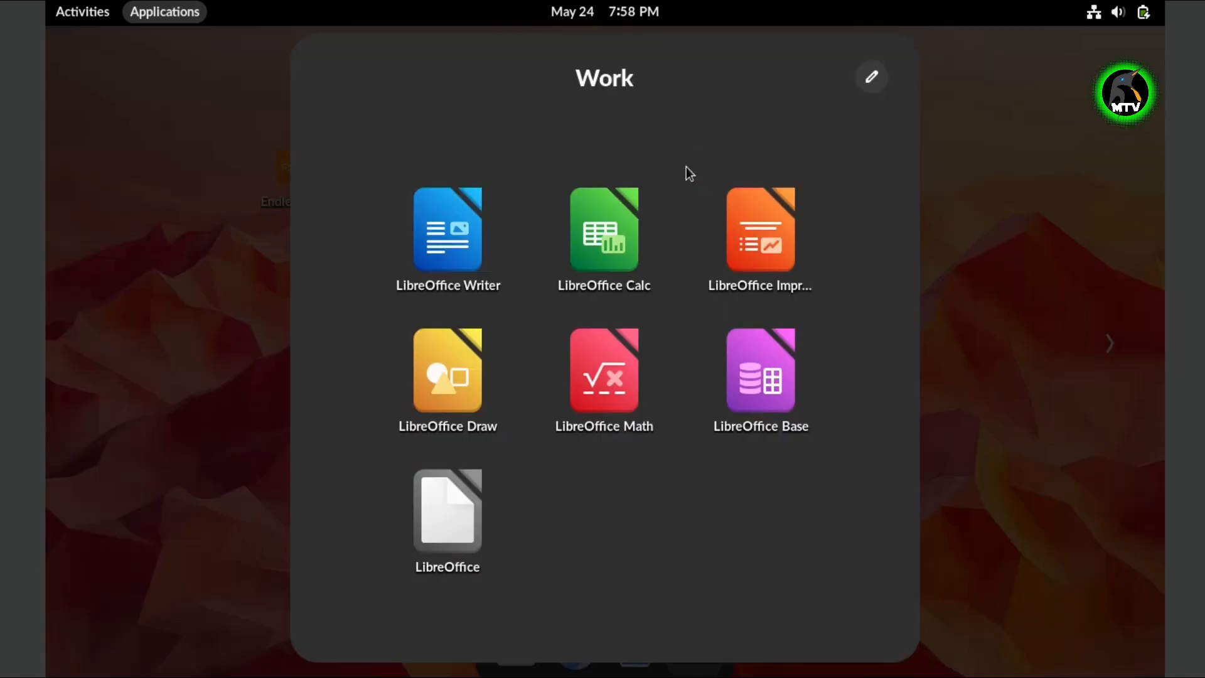
{"action": "left_click", "coordinate": [926, 139]}
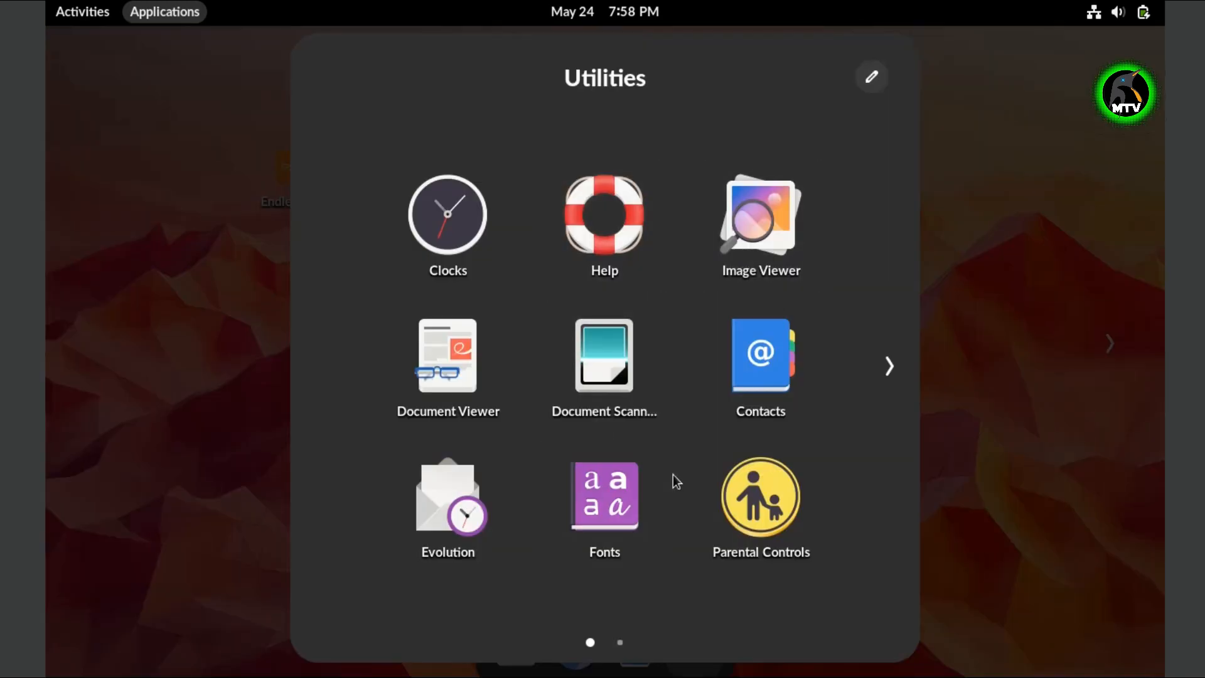
{"action": "left_click", "coordinate": [887, 361]}
{"action": "left_click", "coordinate": [996, 113]}
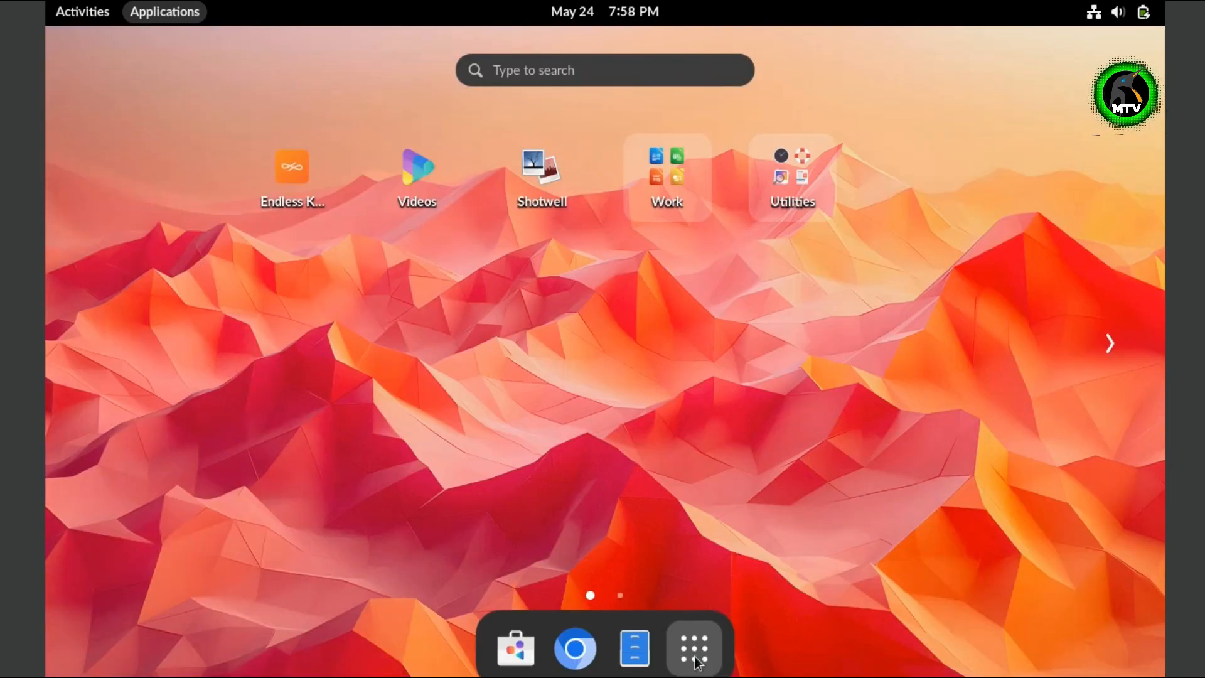
- Switch back and forth between the workspace overview and the app grid
{"action": "left_click", "coordinate": [695, 658]}
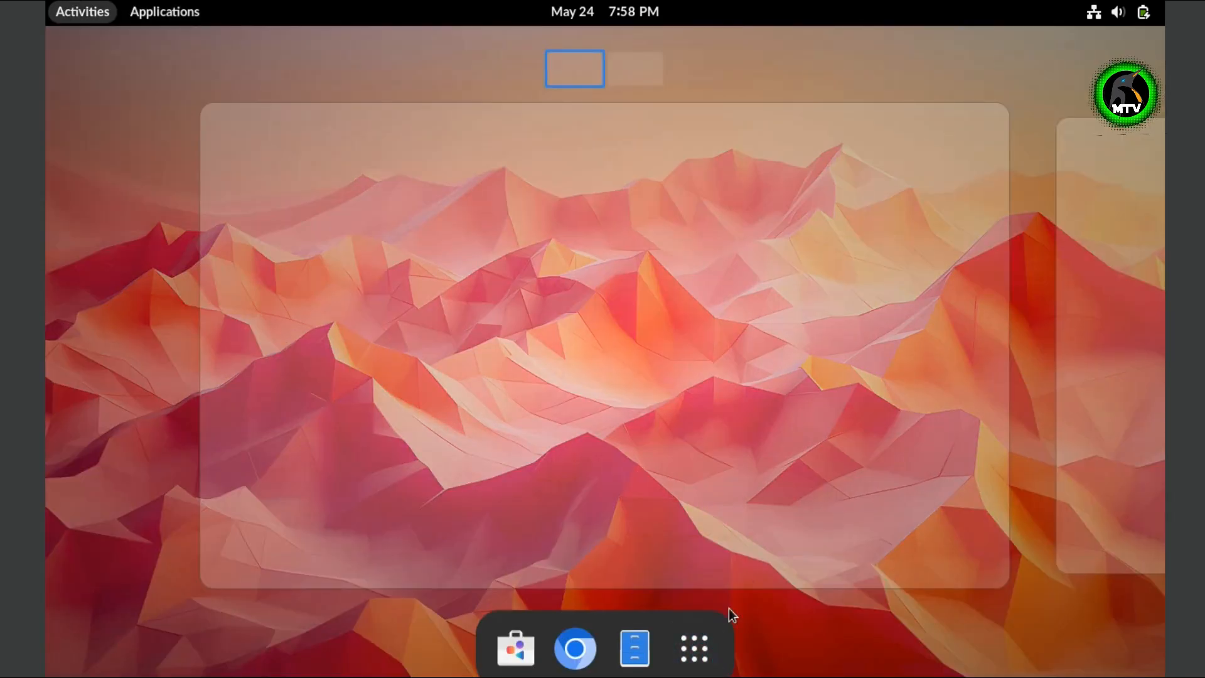
{"action": "left_click", "coordinate": [649, 68]}
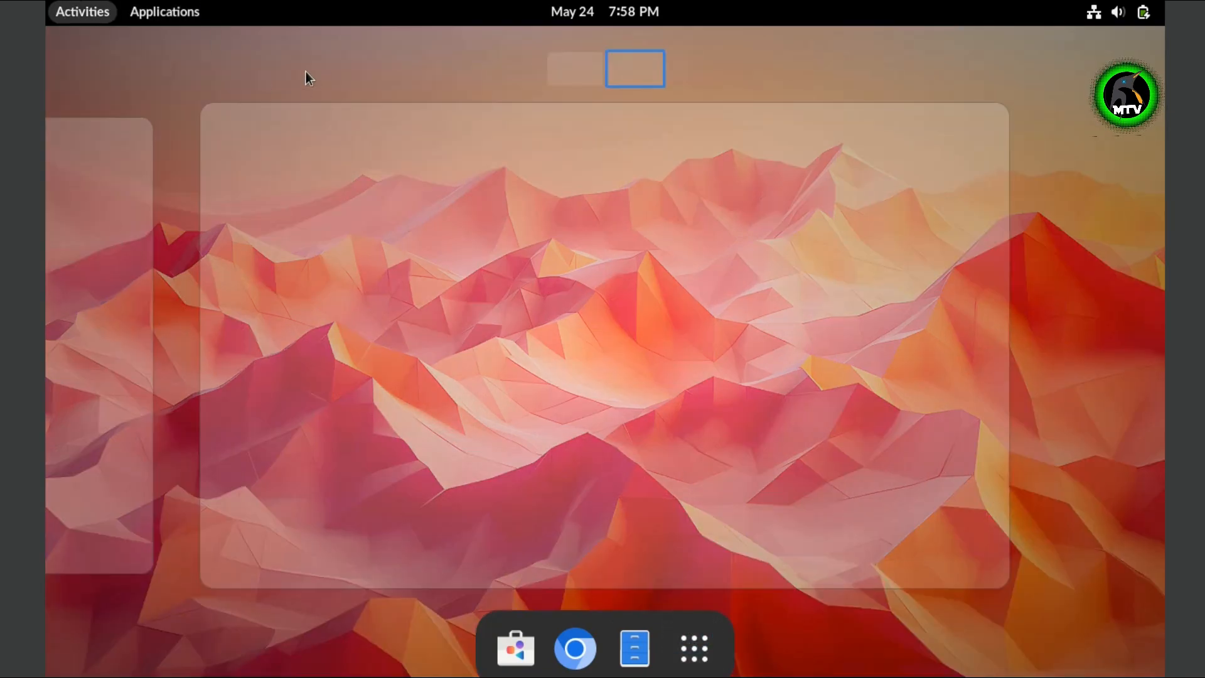
{"action": "left_click", "coordinate": [151, 13]}
{"action": "left_click", "coordinate": [164, 19]}
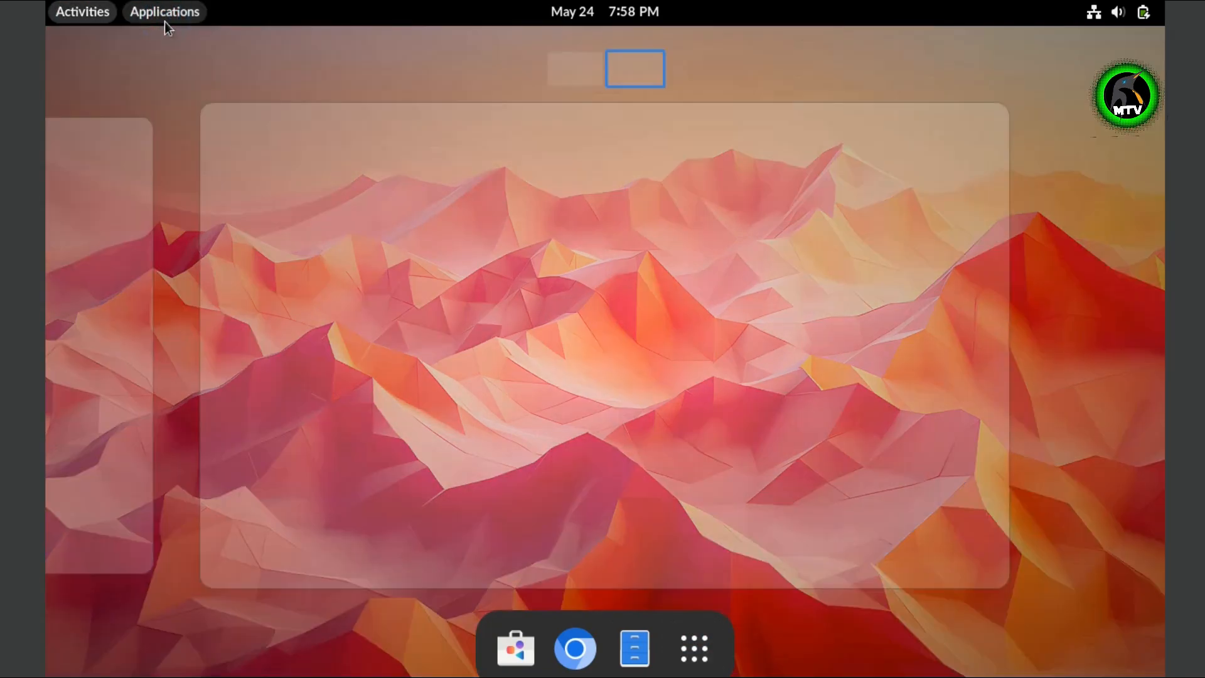
{"action": "left_click", "coordinate": [161, 20]}
- On the left workspace, open Settings from quick settings, maximize it, and show Appearance
{"action": "left_click", "coordinate": [99, 17]}
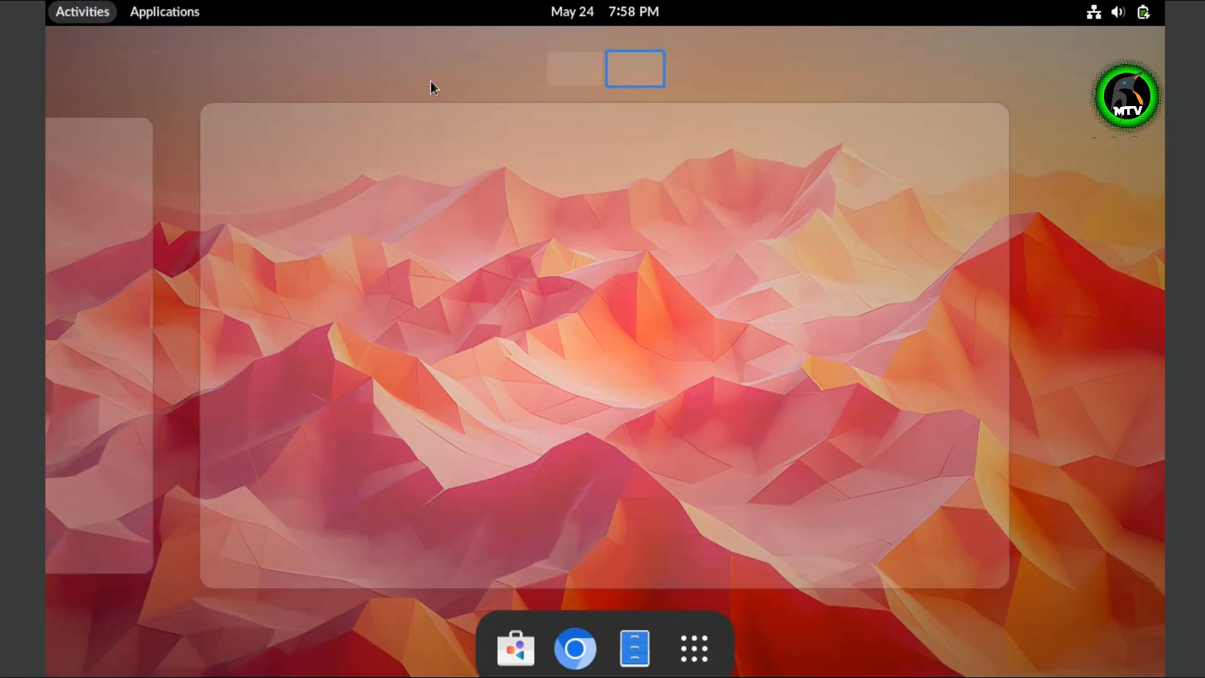
{"action": "left_click", "coordinate": [603, 85]}
{"action": "left_click", "coordinate": [1118, 13]}
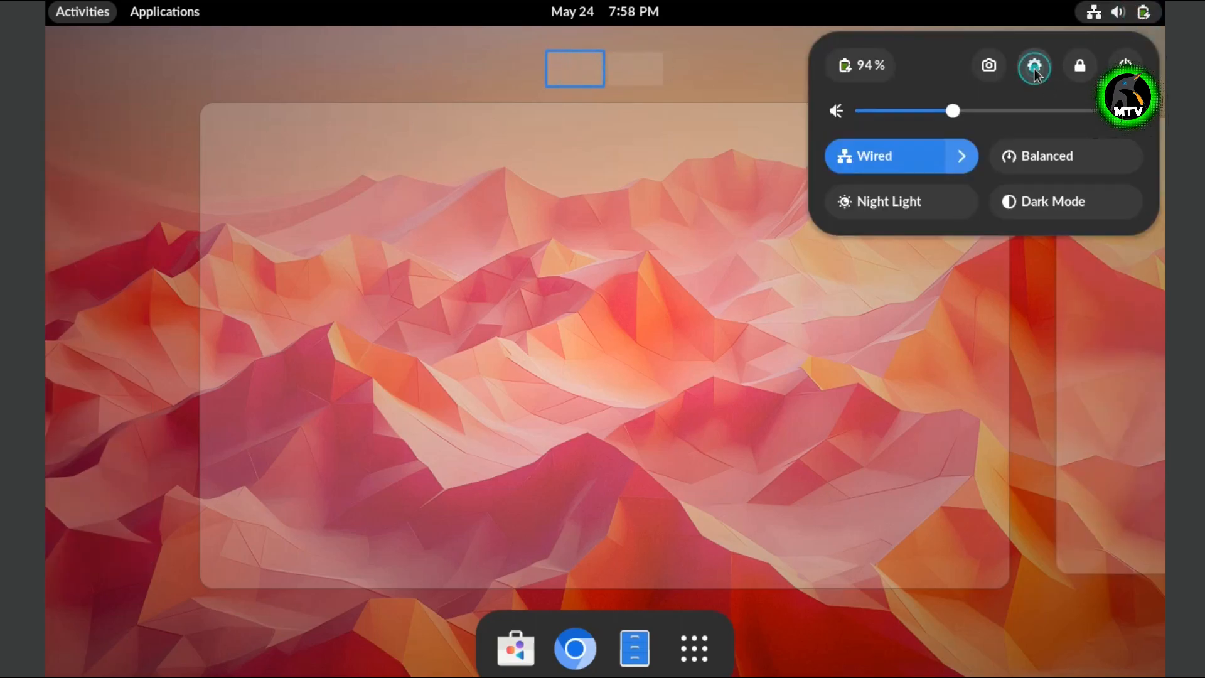
{"action": "left_click", "coordinate": [1035, 68]}
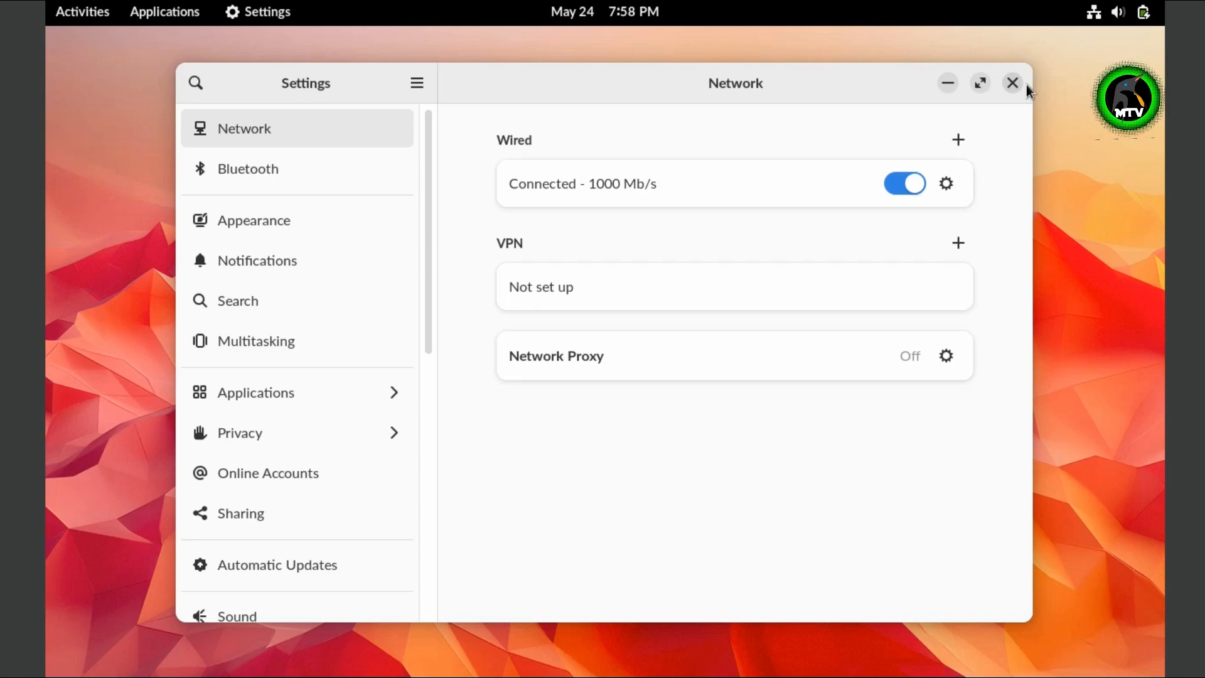
{"action": "left_click", "coordinate": [980, 83]}
{"action": "left_click", "coordinate": [155, 194]}
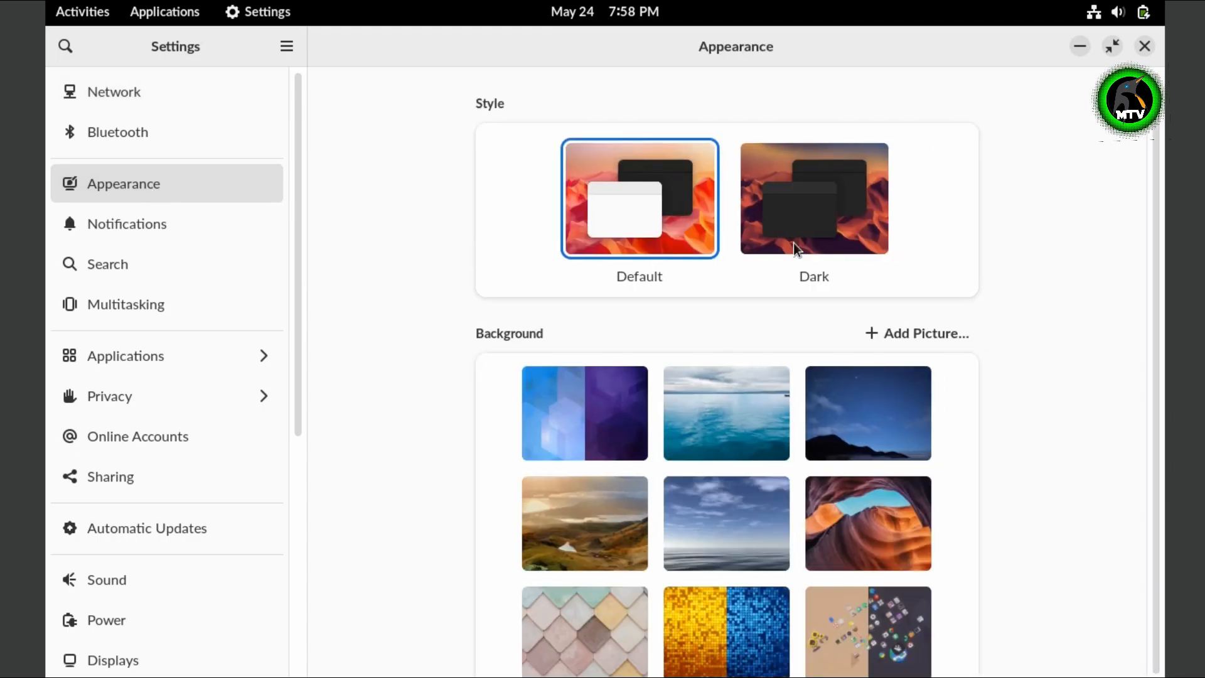
{"action": "left_click", "coordinate": [808, 246]}
{"action": "scroll", "coordinate": [947, 484], "scroll_direction": "down", "scroll_amount": 12}
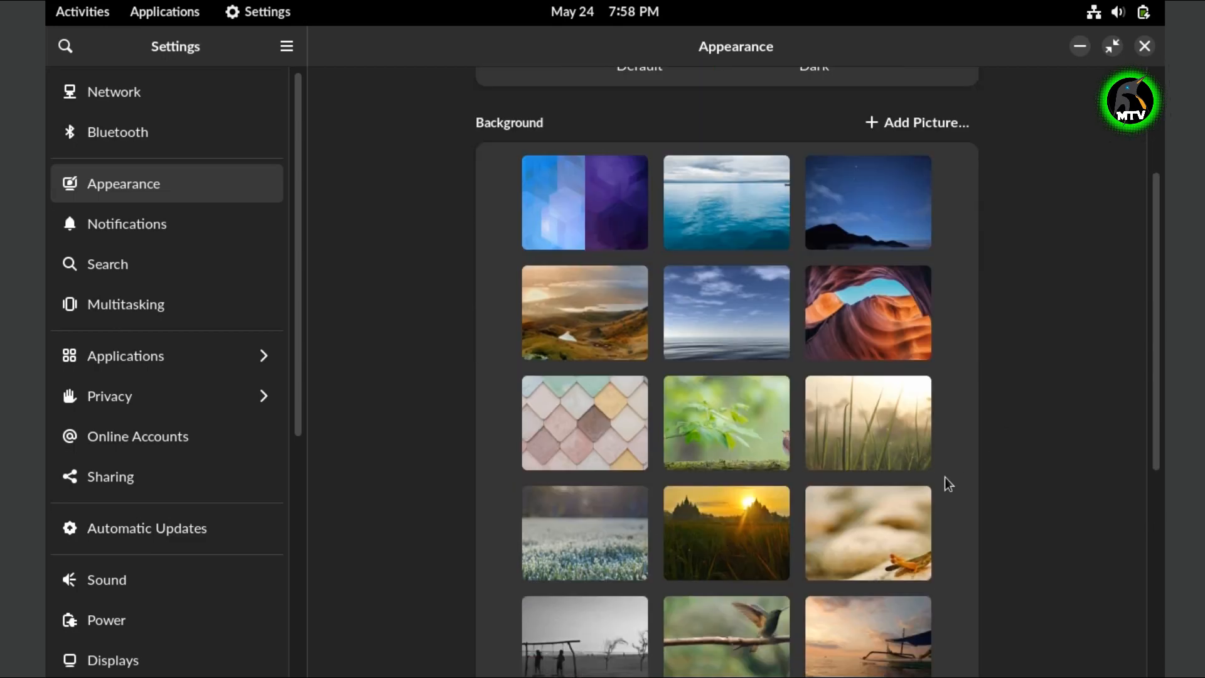
{"action": "scroll", "coordinate": [948, 484], "scroll_direction": "down", "scroll_amount": 2}
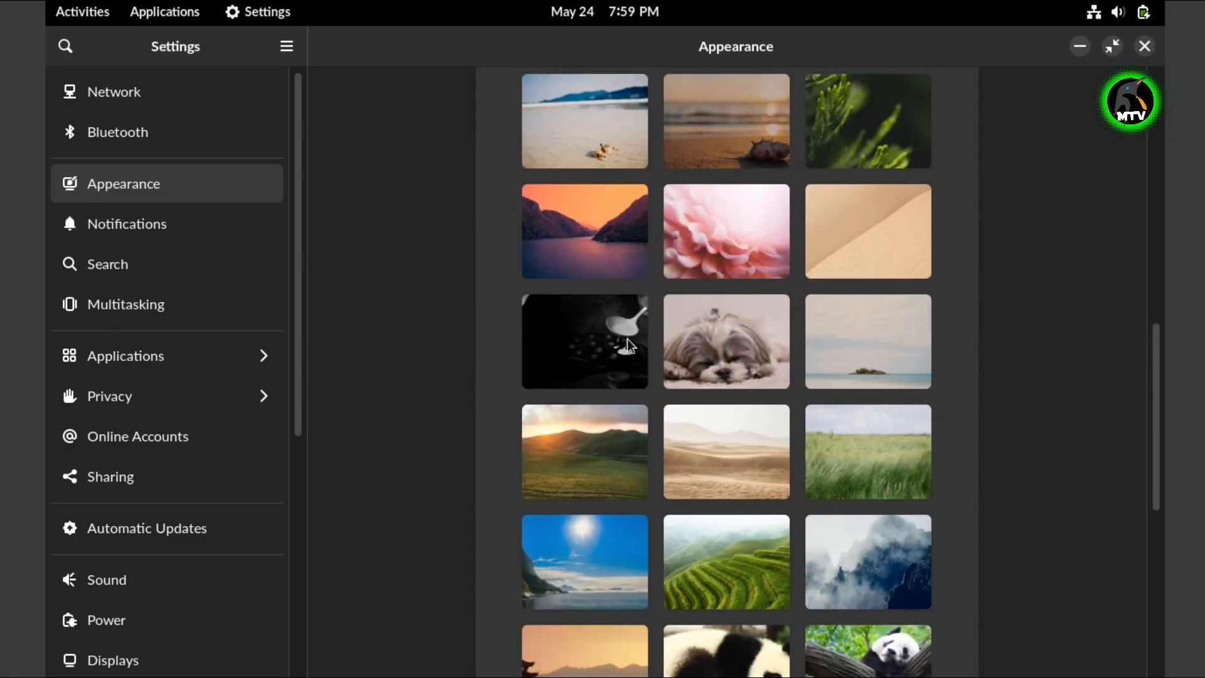
{"action": "scroll", "coordinate": [897, 509], "scroll_direction": "up", "scroll_amount": 10}
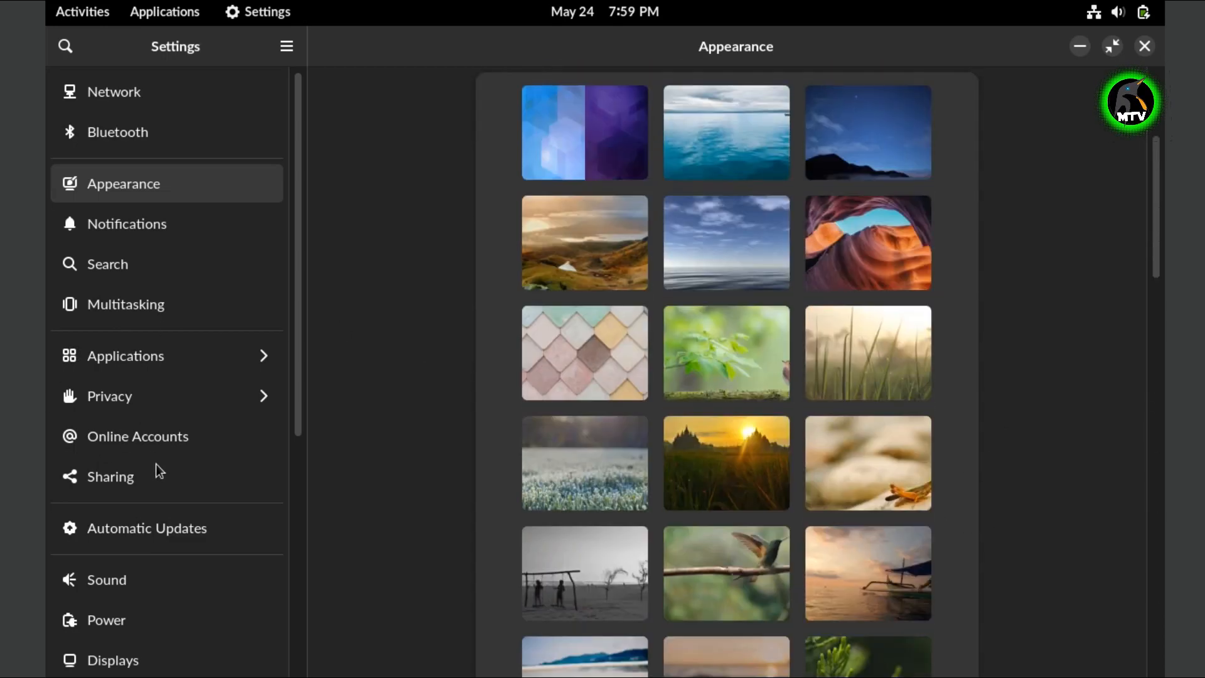
{"action": "scroll", "coordinate": [165, 487], "scroll_direction": "down", "scroll_amount": 6}
{"action": "scroll", "coordinate": [157, 339], "scroll_direction": "down", "scroll_amount": 3}
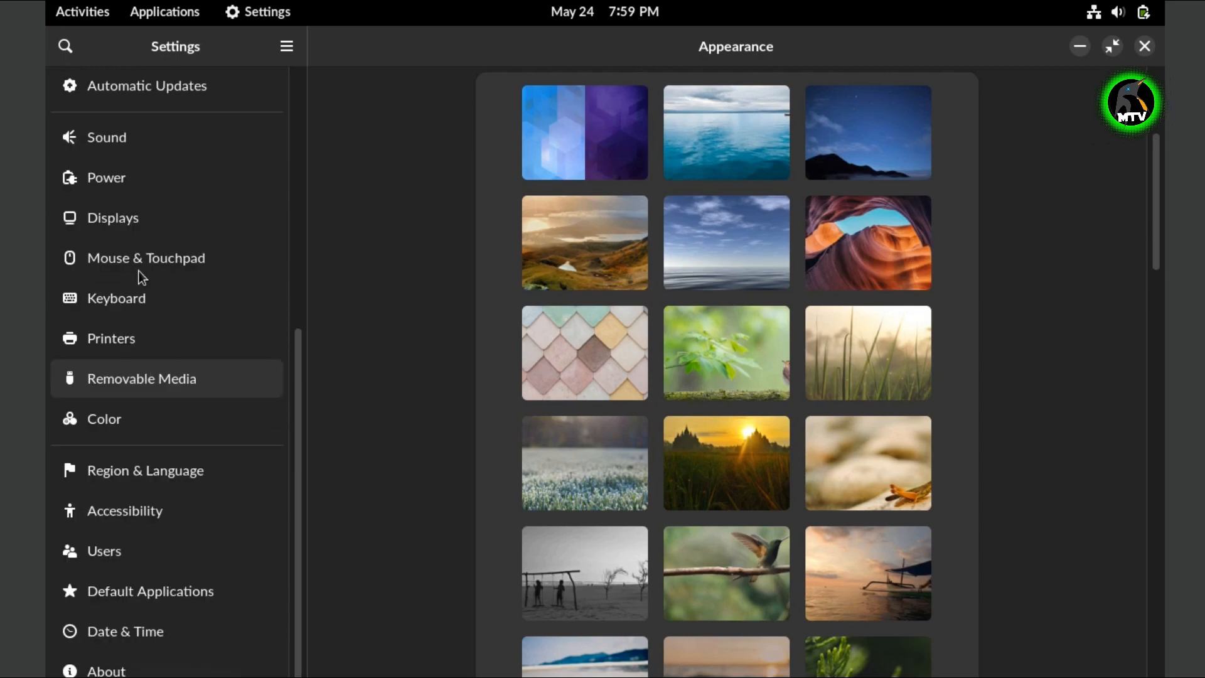
- Change the Endless OS display to 1360 × 768, apply and keep it, then close Settings
{"action": "left_click", "coordinate": [116, 231]}
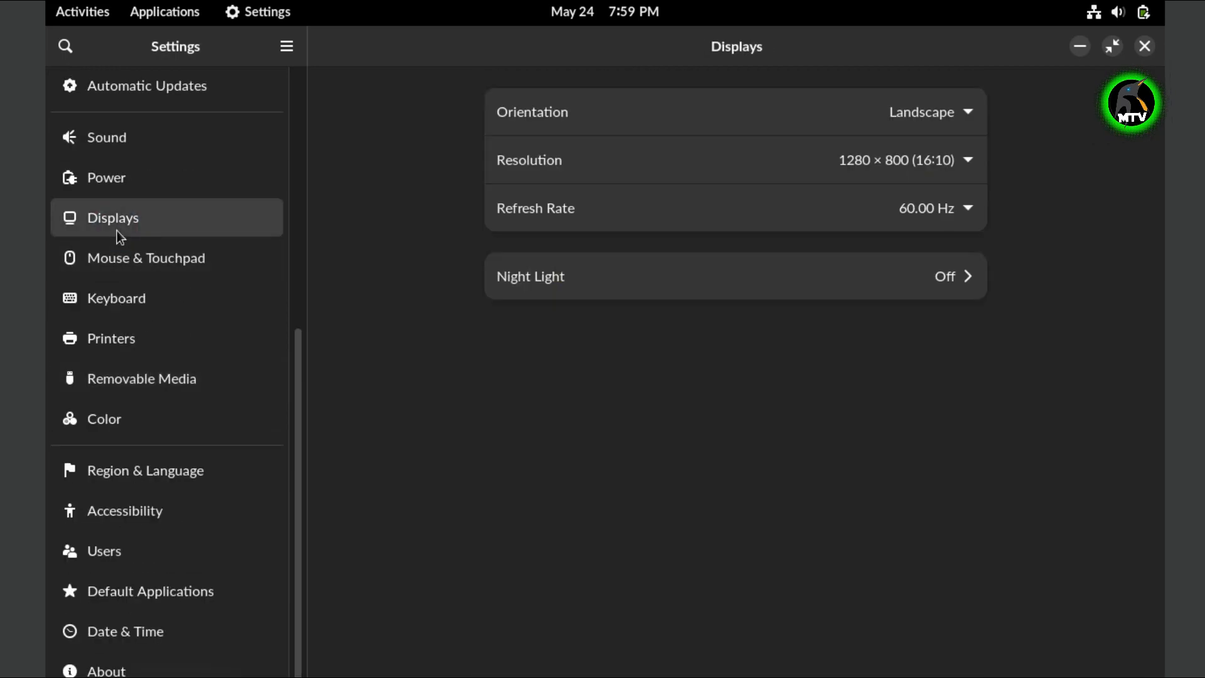
{"action": "left_click", "coordinate": [965, 166]}
{"action": "scroll", "coordinate": [981, 442], "scroll_direction": "up", "scroll_amount": 1}
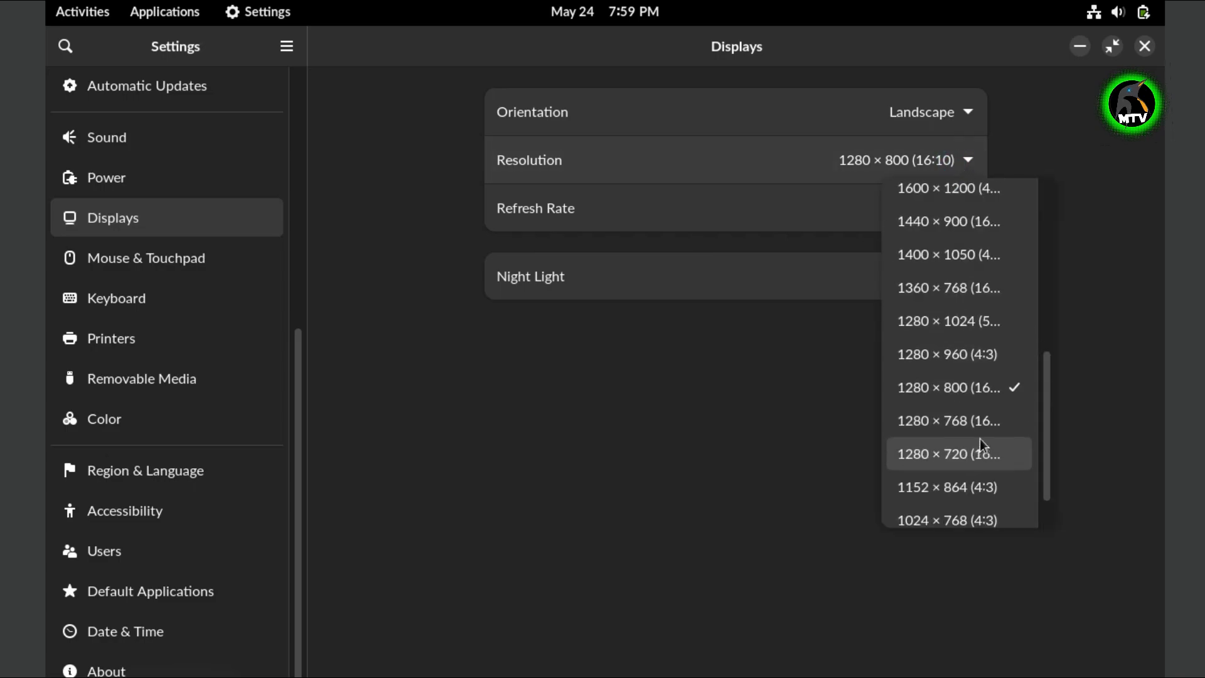
{"action": "left_click", "coordinate": [951, 288]}
{"action": "left_click", "coordinate": [1136, 47]}
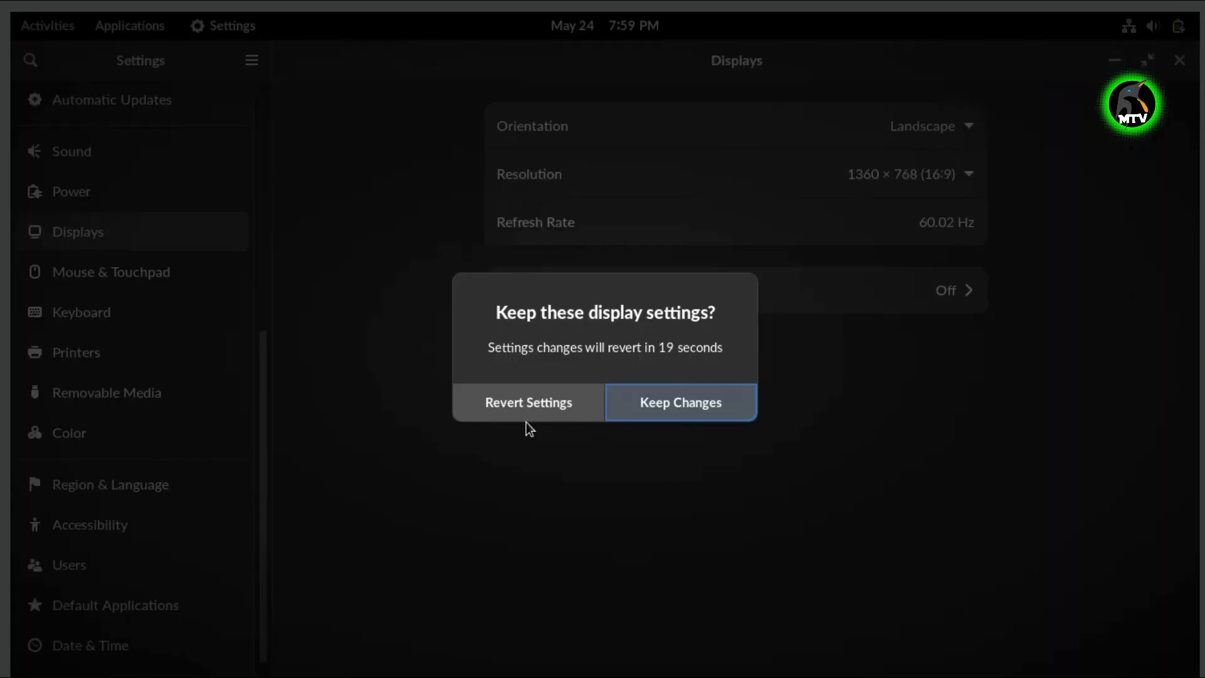
{"action": "left_click", "coordinate": [732, 406]}
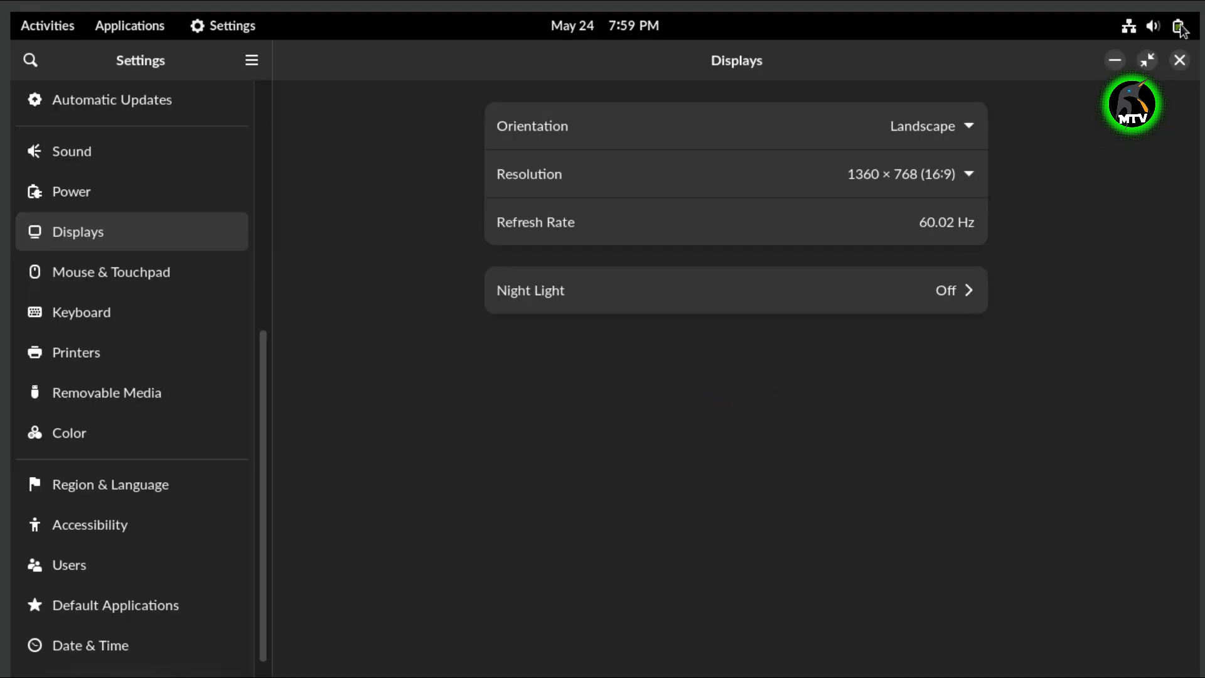
{"action": "left_click", "coordinate": [1180, 61]}
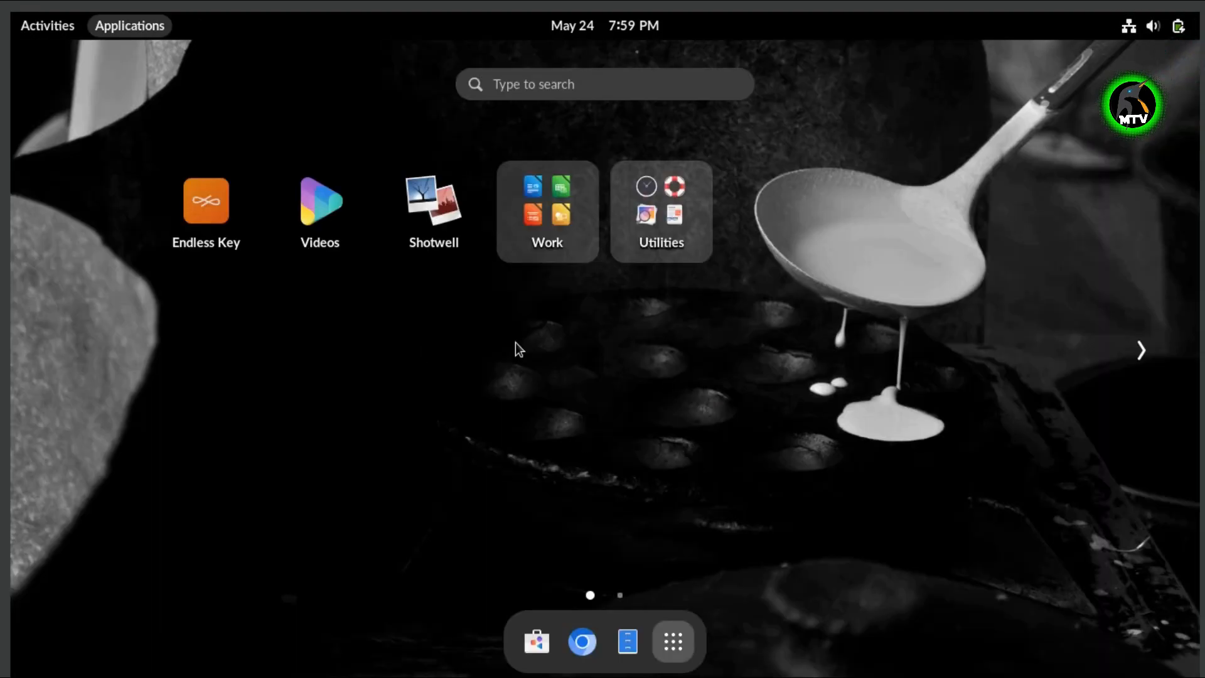
- Launch Endless Key, then start the App Center from the dock so it downloads its catalog
{"action": "left_click", "coordinate": [231, 209]}
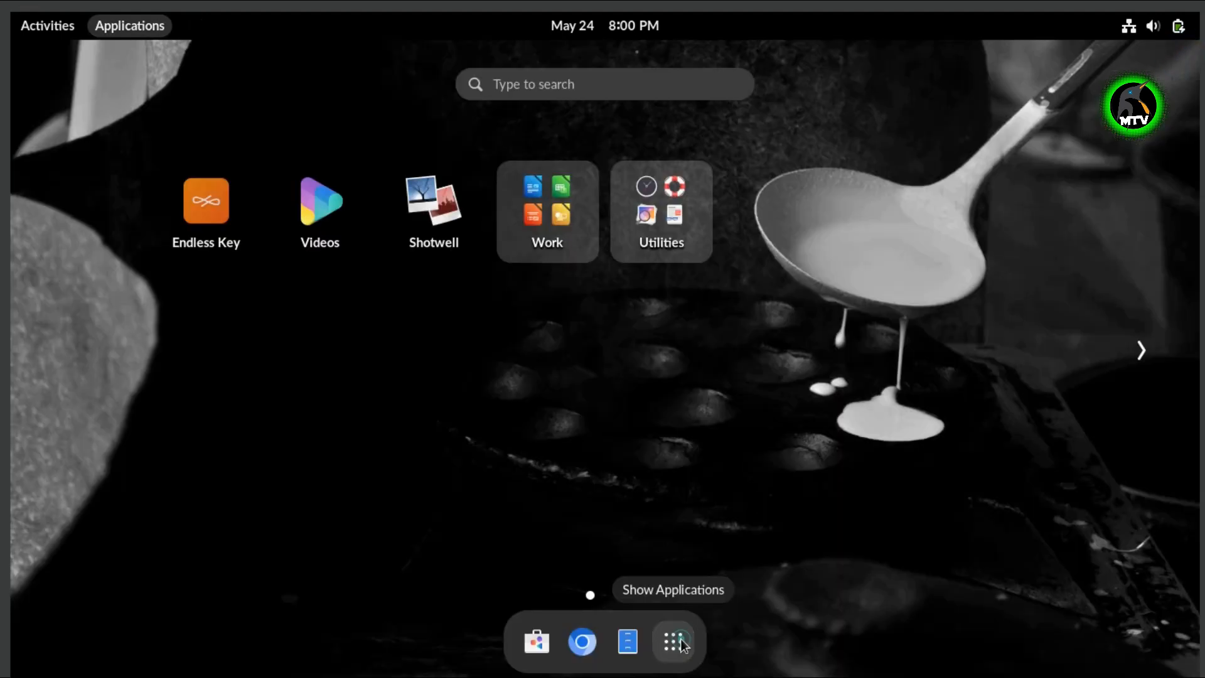
{"action": "left_click", "coordinate": [537, 641]}
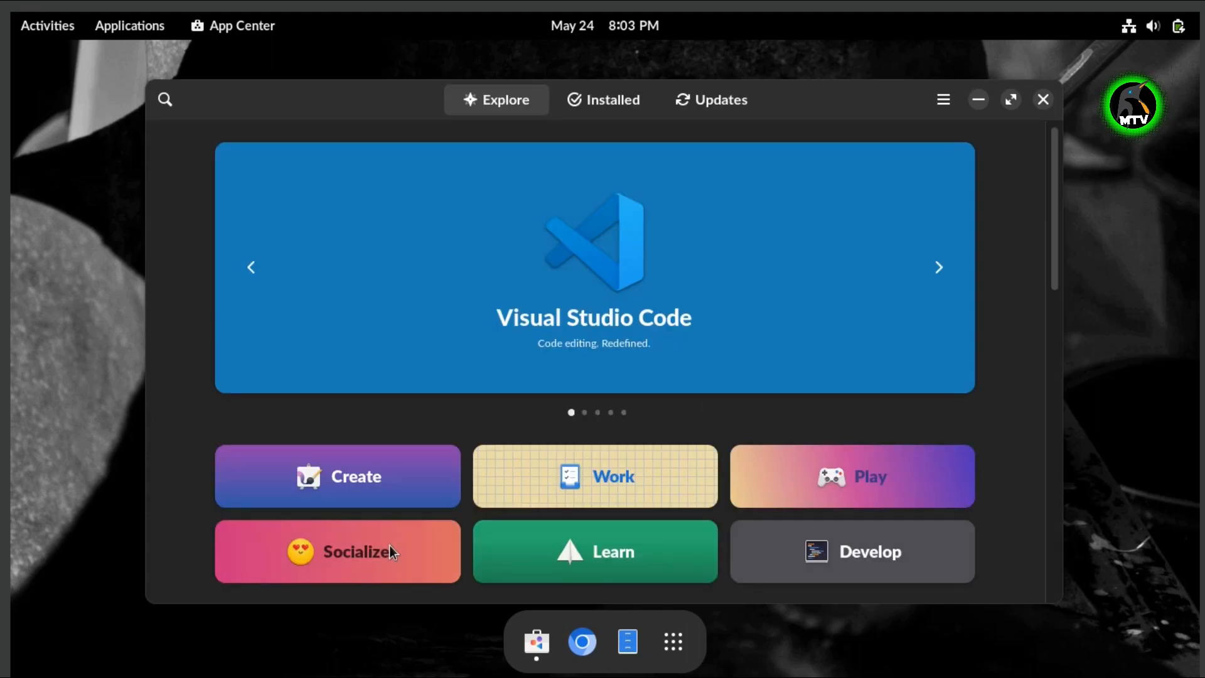
- Browse the App Center's Installed and Explore lists, then open the Utilities app folder
{"action": "left_click", "coordinate": [614, 110]}
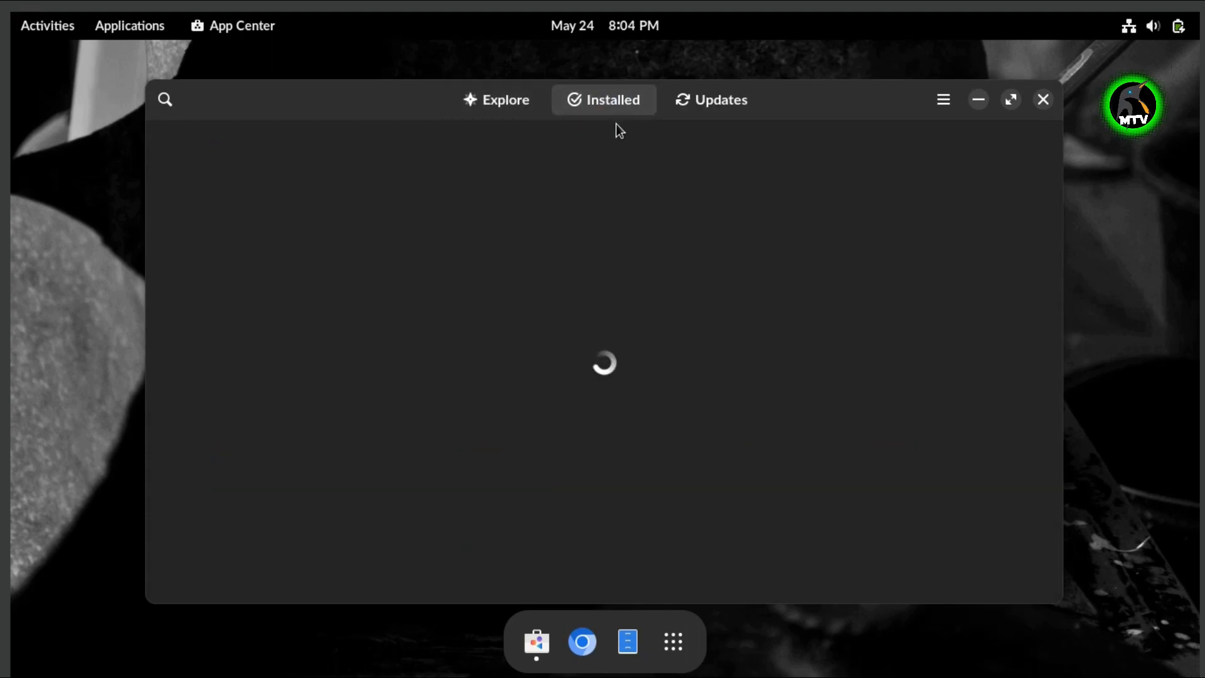
{"action": "left_click", "coordinate": [492, 104]}
{"action": "scroll", "coordinate": [699, 390], "scroll_direction": "down", "scroll_amount": 5}
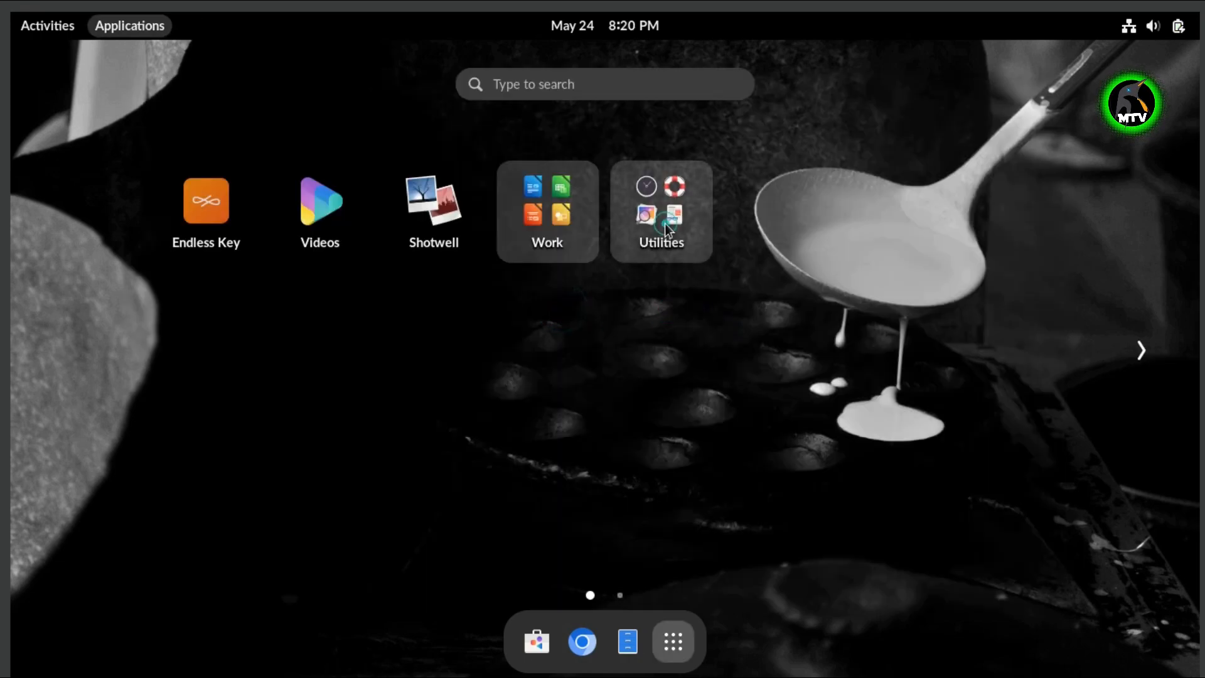
{"action": "left_click", "coordinate": [665, 223]}
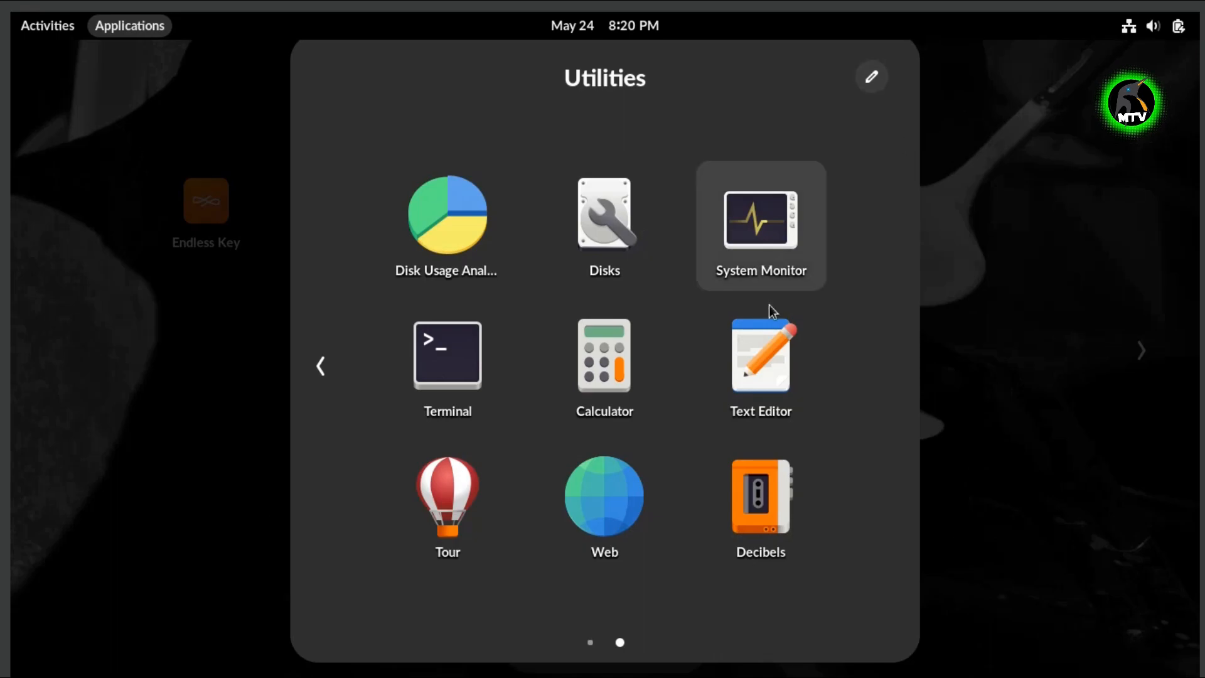
- Reopen the Utilities folder and launch the Web browser from it
{"action": "left_click", "coordinate": [957, 376]}
{"action": "left_click", "coordinate": [661, 216]}
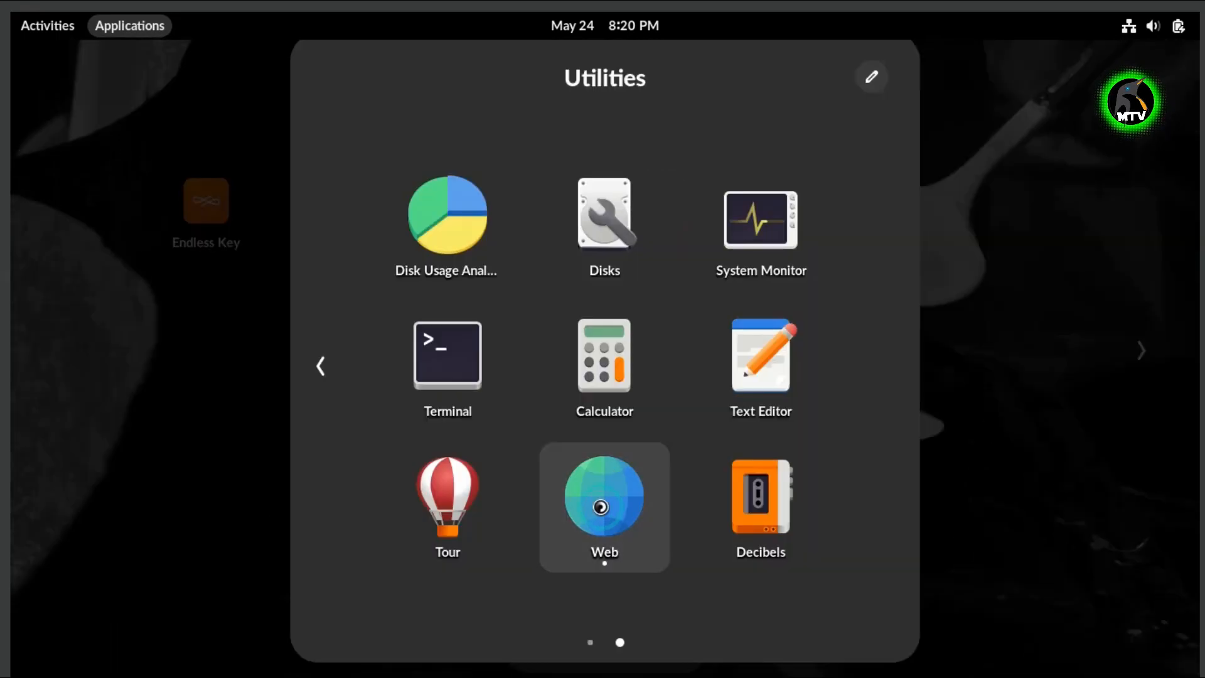
{"action": "left_click", "coordinate": [603, 499]}
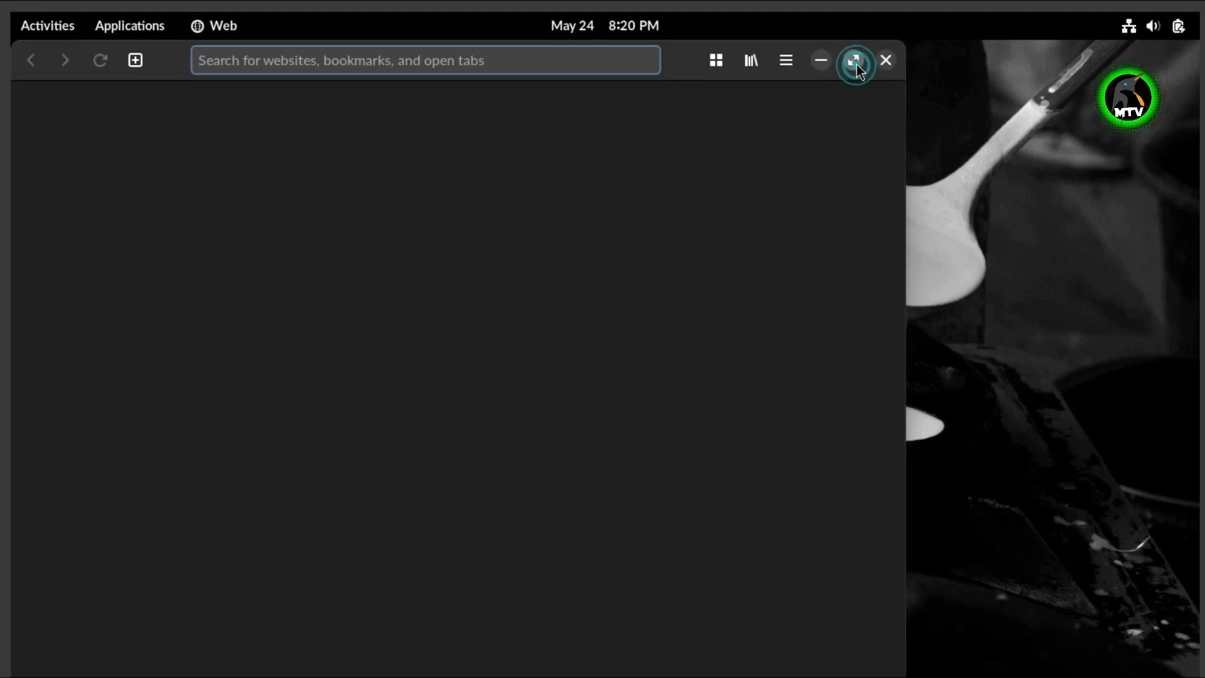
- Maximize the Web browser, load youtube.com, and put focus in YouTube's search box
{"action": "left_click", "coordinate": [855, 61]}
{"action": "left_click", "coordinate": [651, 65]}
{"action": "type", "text": "y"}
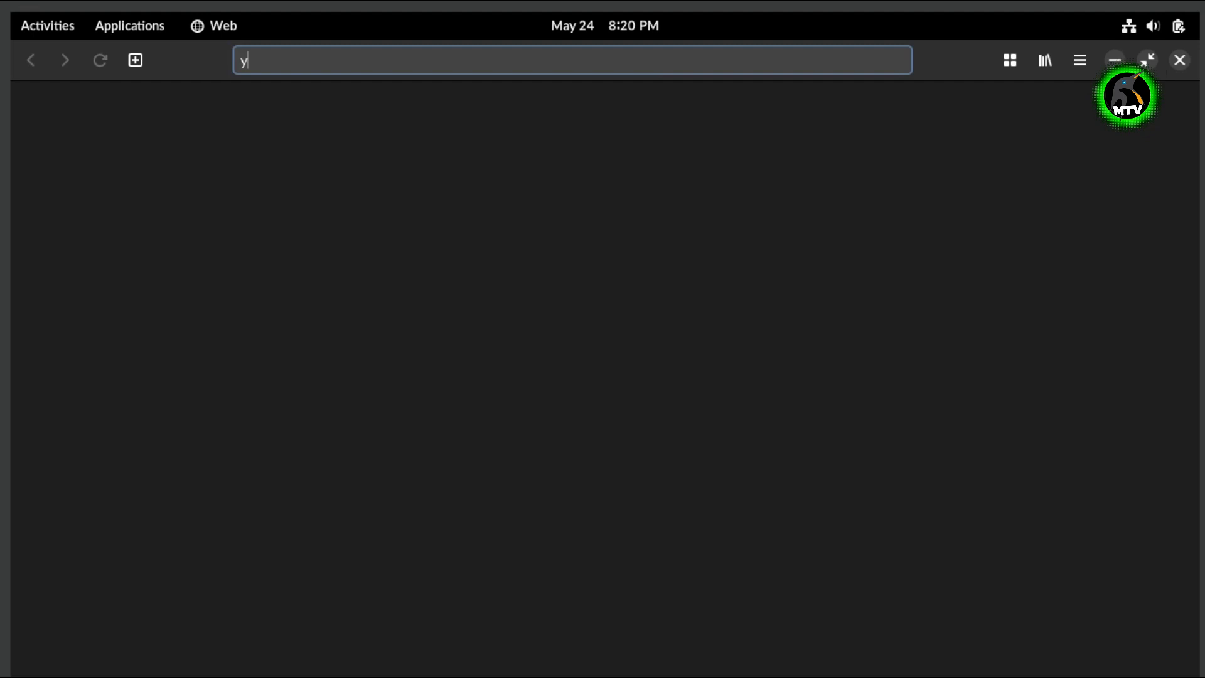
{"action": "type", "text": "outub"}
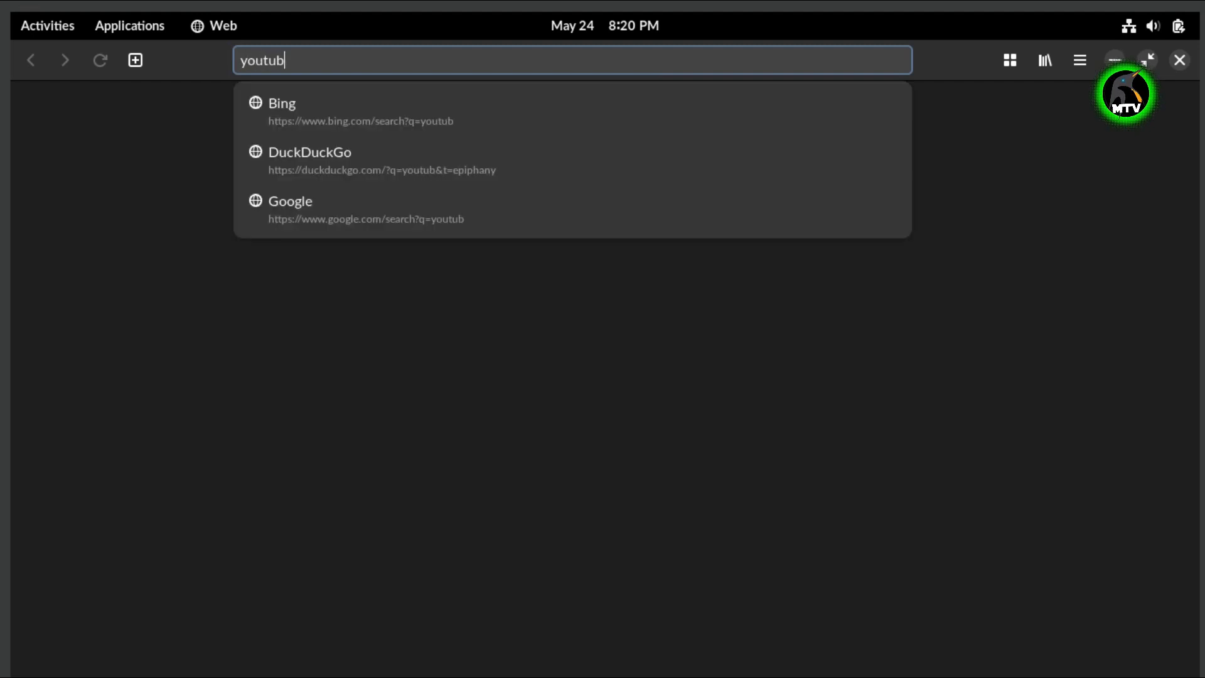
{"action": "type", "text": "e.com"}
{"action": "key", "text": "Return"}
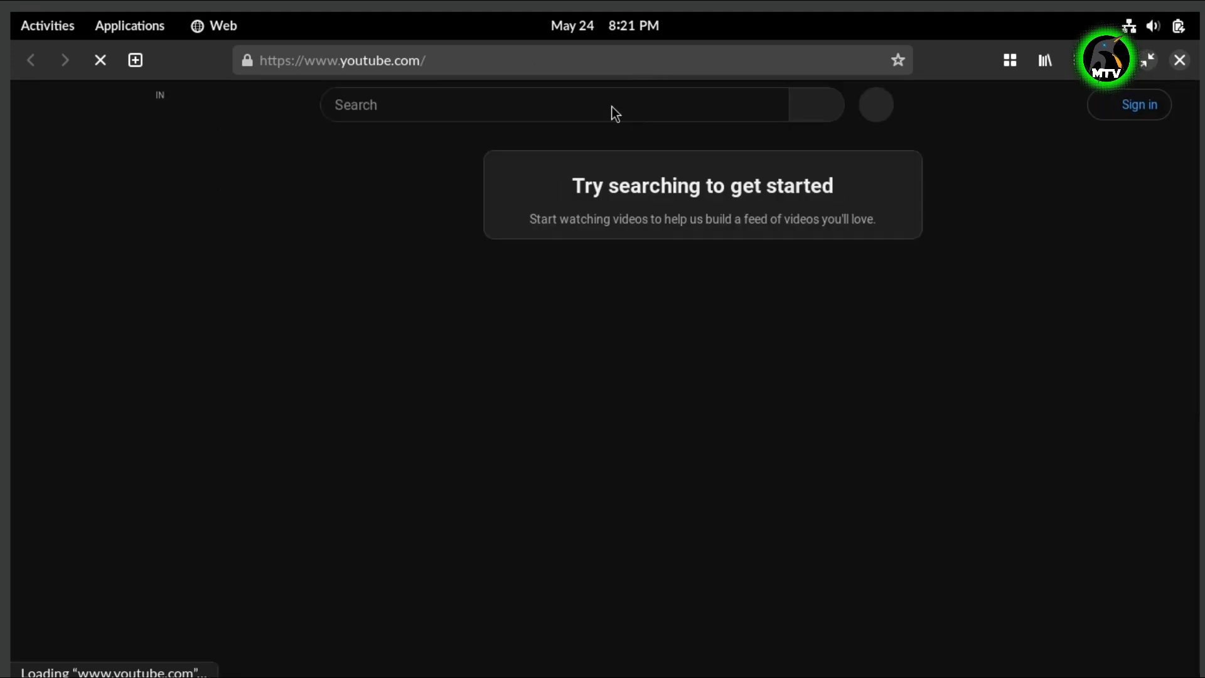
{"action": "left_click", "coordinate": [610, 105]}
- Search YouTube for 'megatechver', open the Mega TechVerse channel, and browse its Videos list
{"action": "type", "text": "m"}
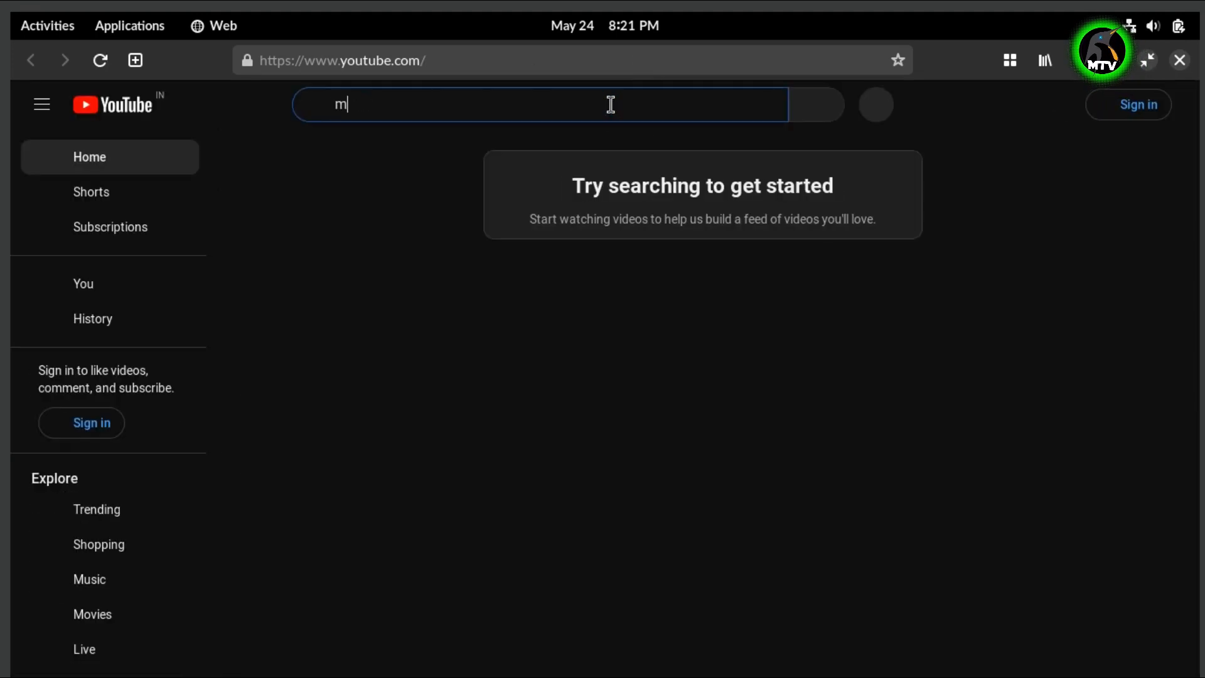
{"action": "type", "text": "egatechverse"}
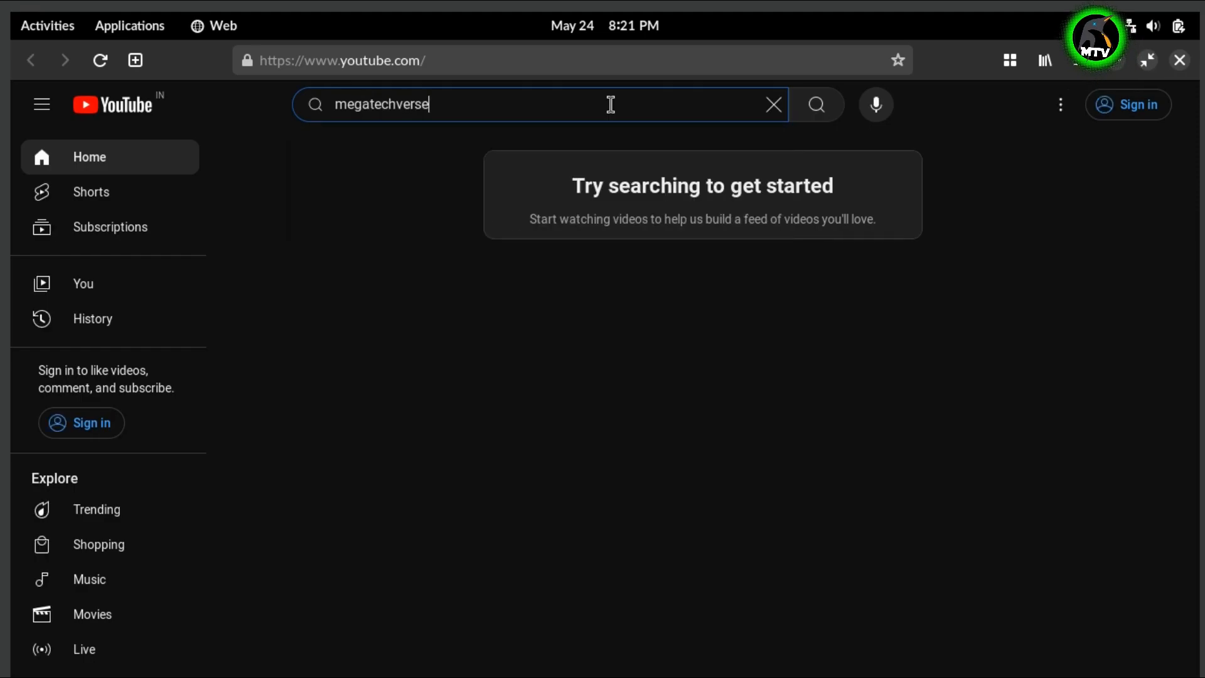
{"action": "key", "text": "Return"}
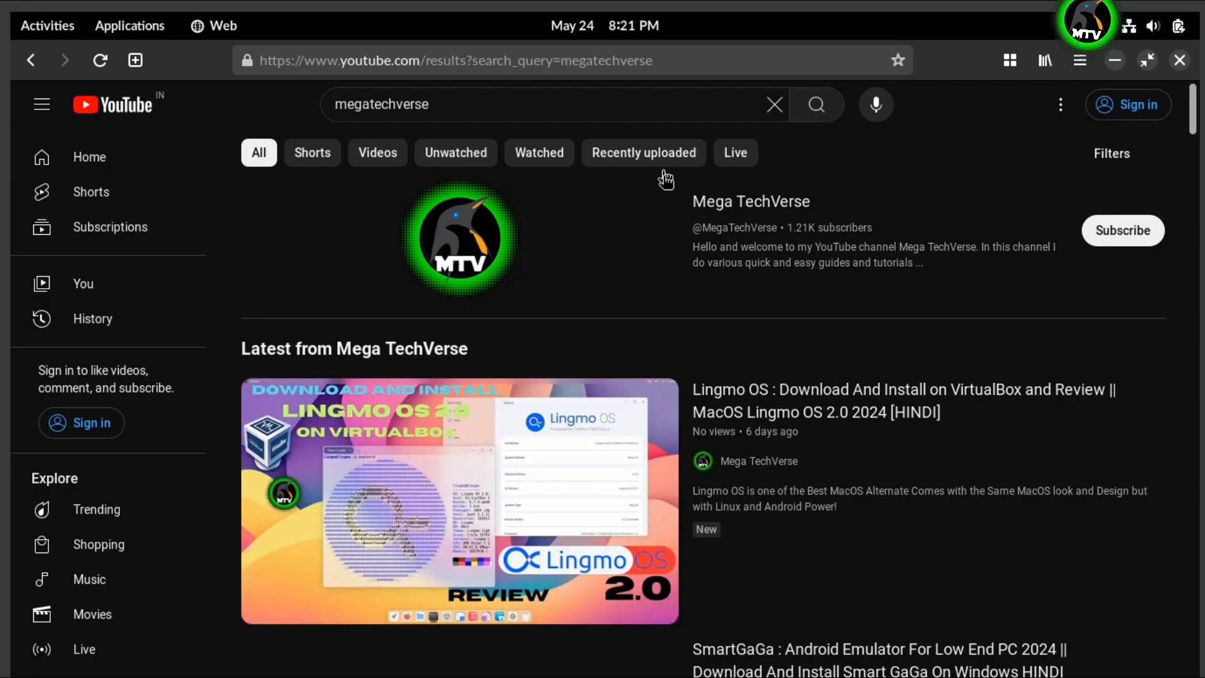
{"action": "left_click", "coordinate": [764, 204]}
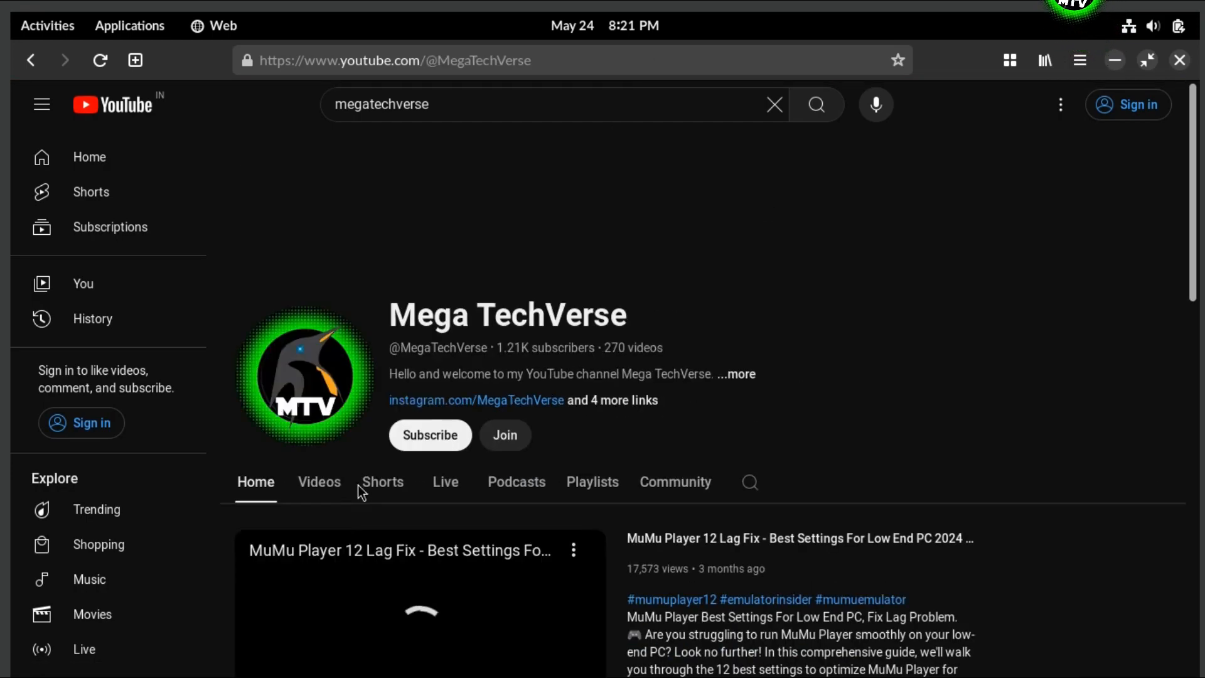
{"action": "left_click", "coordinate": [320, 490]}
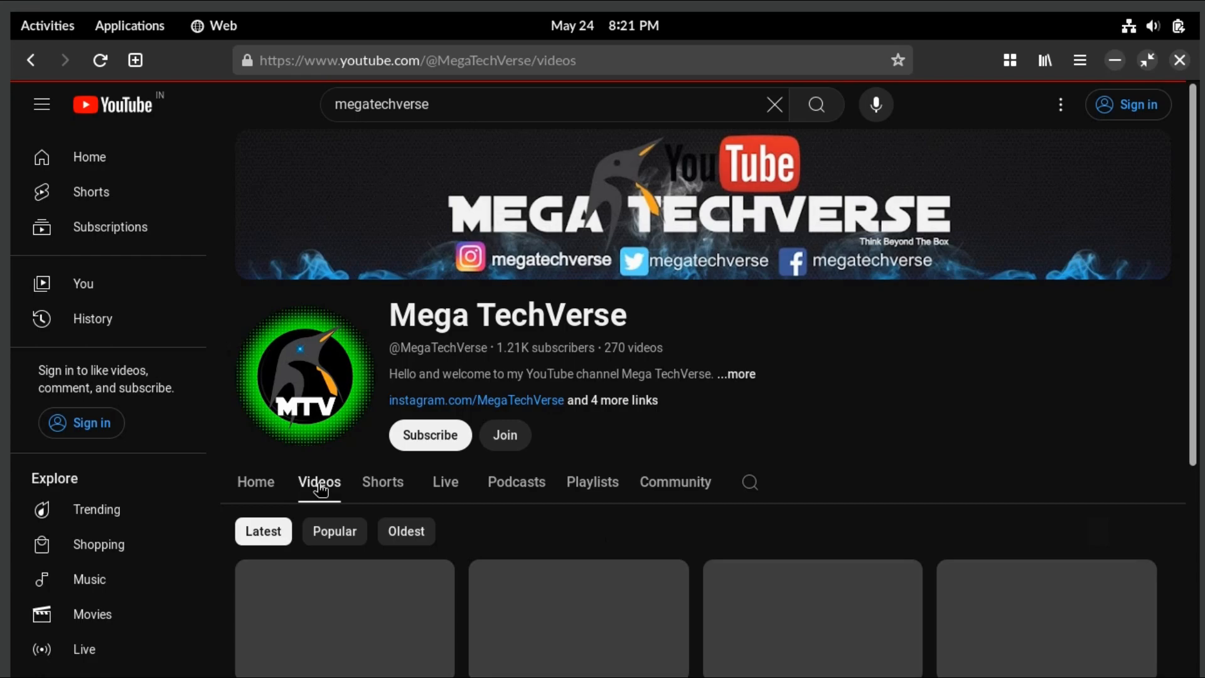
{"action": "scroll", "coordinate": [678, 471], "scroll_direction": "down", "scroll_amount": 4}
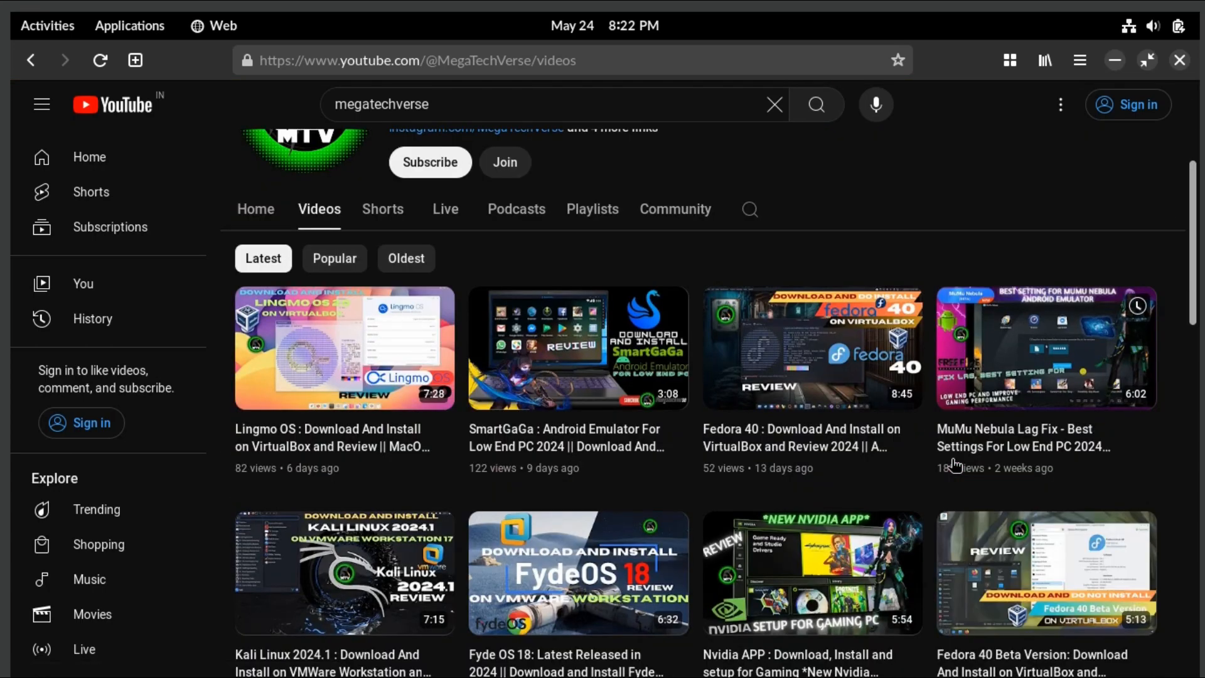
{"action": "scroll", "coordinate": [956, 465], "scroll_direction": "down", "scroll_amount": 6}
{"action": "scroll", "coordinate": [879, 383], "scroll_direction": "up", "scroll_amount": 10}
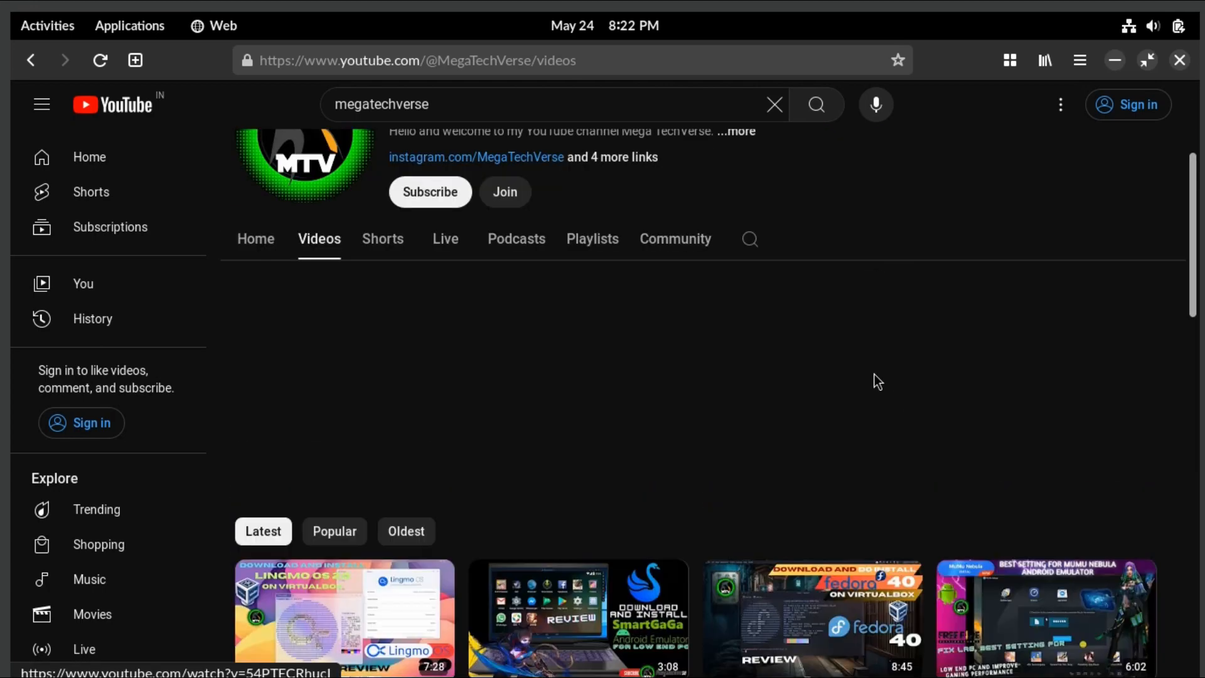
- Try subscribing to and joining the channel, dismissing both sign-in prompts
{"action": "left_click", "coordinate": [427, 442]}
{"action": "left_click", "coordinate": [510, 440]}
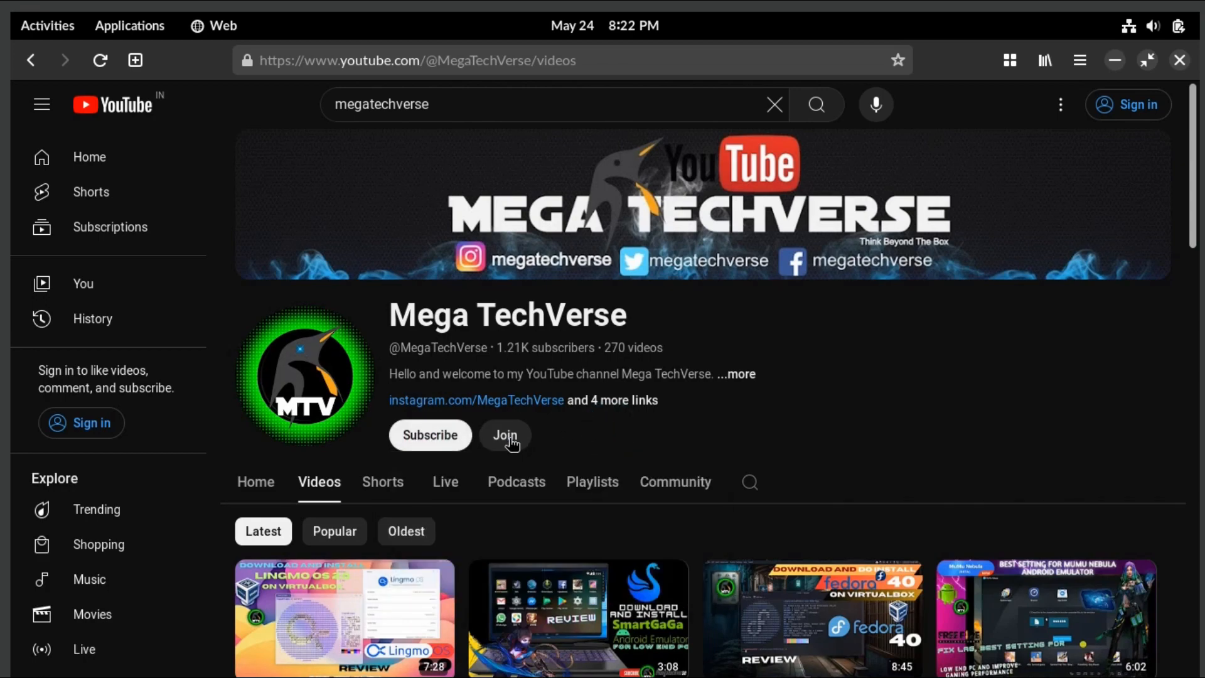
{"action": "left_click", "coordinate": [512, 440]}
{"action": "left_click", "coordinate": [678, 428]}
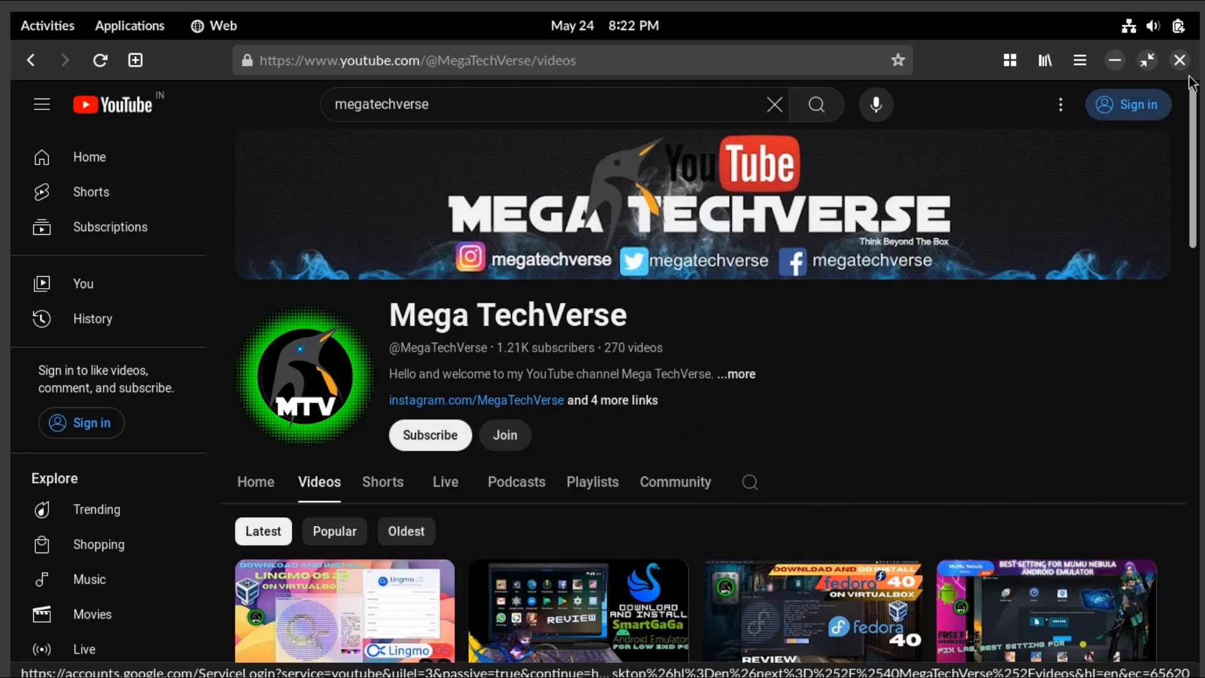
- Close the browser and choose Power Off from the system menu to start shutdown
{"action": "left_click", "coordinate": [1180, 61]}
{"action": "left_click", "coordinate": [675, 644]}
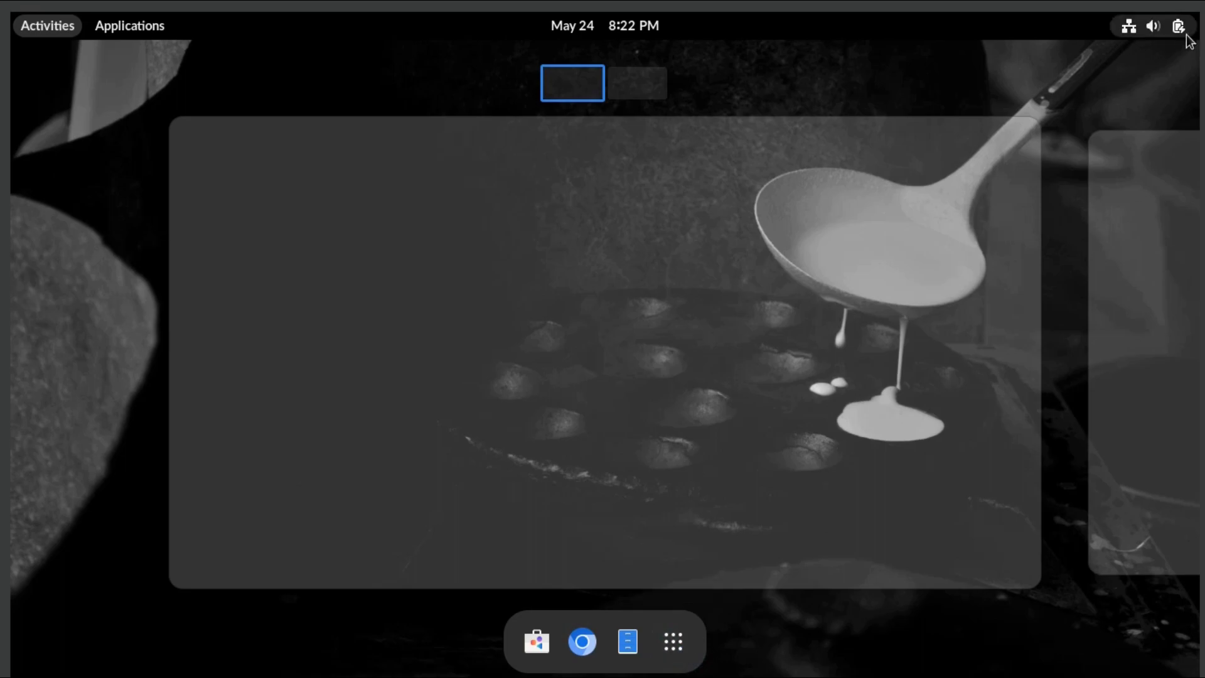
{"action": "left_click", "coordinate": [1184, 32]}
{"action": "left_click", "coordinate": [1163, 88]}
{"action": "left_click", "coordinate": [888, 248]}
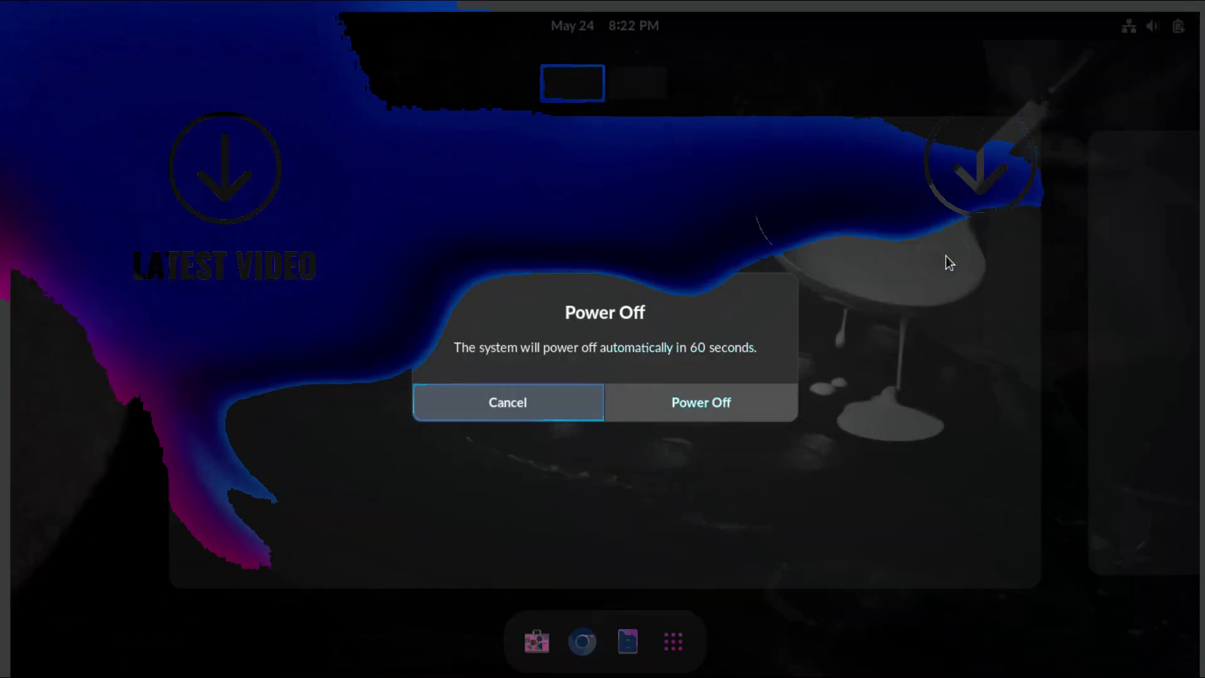